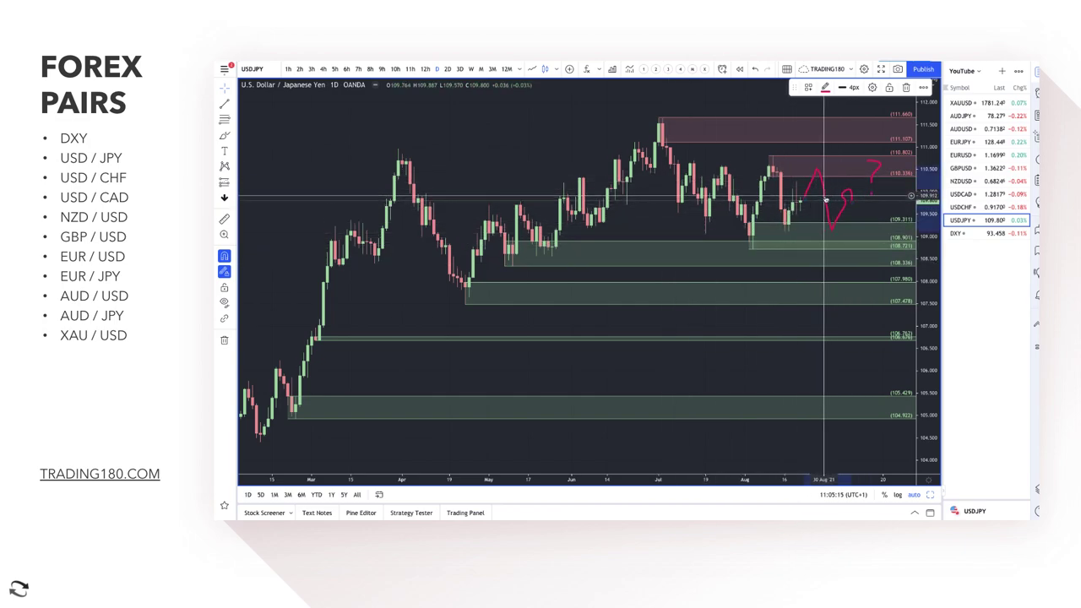
Replace the red V-shaped projection with red circles at the July high near 111.5 and arrows down to the zones.
{"action": "key", "text": "Delete"}
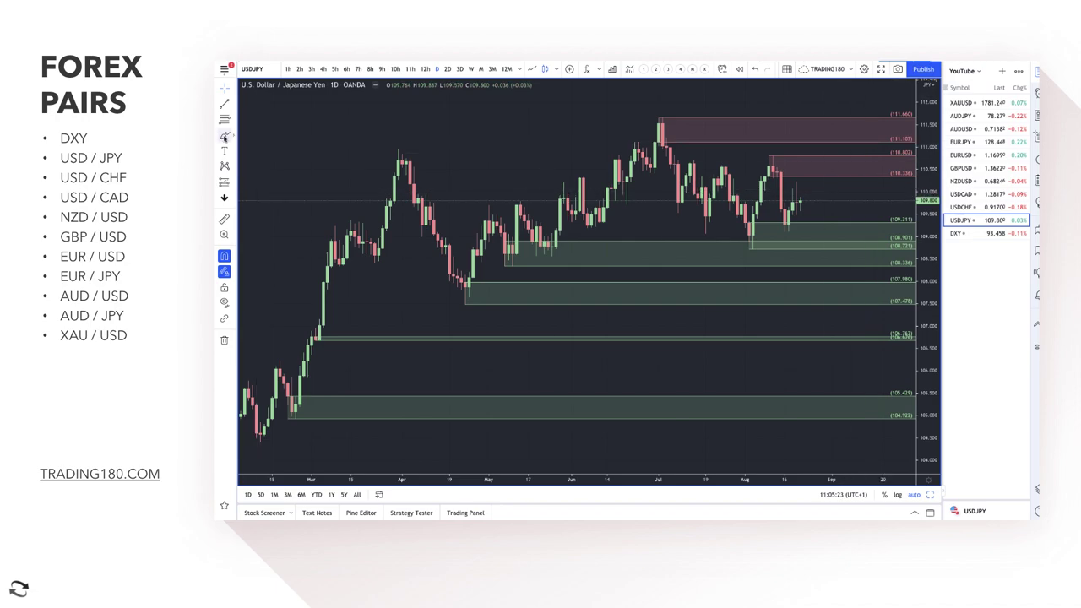
{"action": "mouse_move", "coordinate": [801, 201]}
{"action": "left_mouse_down"}
{"action": "mouse_move", "coordinate": [819, 167]}
{"action": "mouse_move", "coordinate": [845, 200]}
{"action": "mouse_move", "coordinate": [840, 230]}
{"action": "mouse_move", "coordinate": [868, 218]}
{"action": "left_mouse_up"}
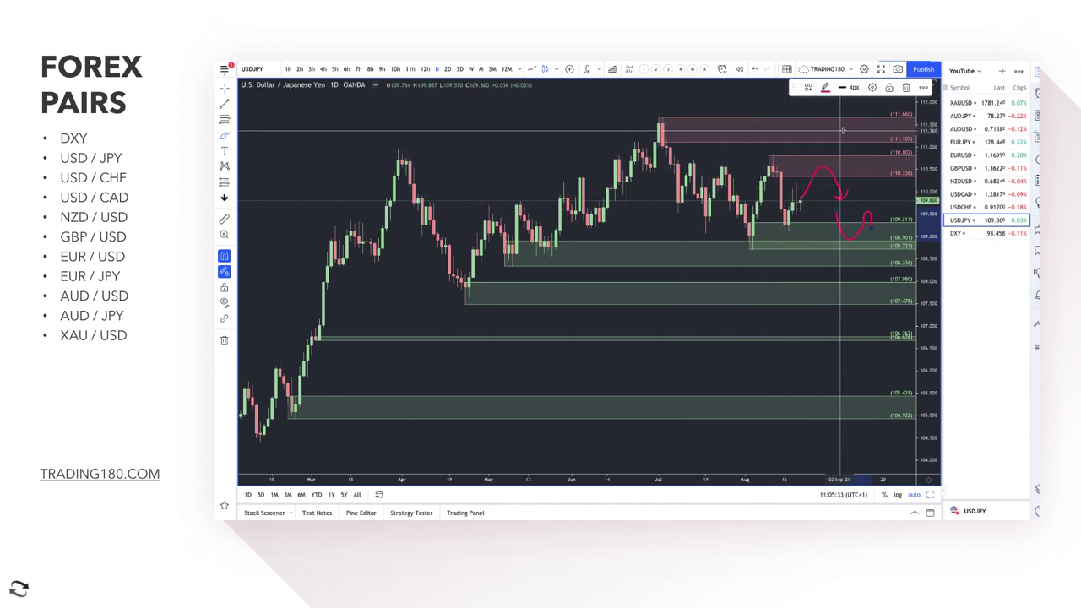
{"action": "mouse_move", "coordinate": [841, 119]}
{"action": "left_mouse_down"}
{"action": "mouse_move", "coordinate": [838, 145]}
{"action": "mouse_move", "coordinate": [851, 138]}
{"action": "mouse_move", "coordinate": [881, 172]}
{"action": "left_mouse_up"}
{"action": "mouse_move", "coordinate": [665, 112]}
{"action": "left_mouse_down"}
{"action": "mouse_move", "coordinate": [657, 116]}
{"action": "mouse_move", "coordinate": [667, 108]}
{"action": "left_mouse_up"}
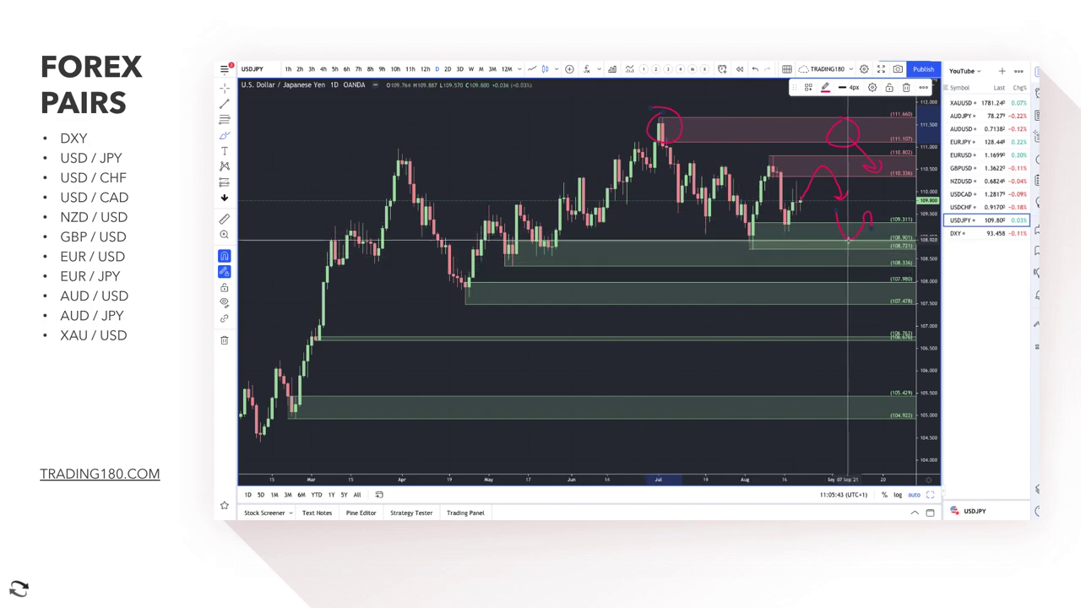
{"action": "mouse_move", "coordinate": [870, 253]}
{"action": "left_mouse_down"}
{"action": "mouse_move", "coordinate": [862, 267]}
{"action": "mouse_move", "coordinate": [859, 253]}
{"action": "mouse_move", "coordinate": [895, 228]}
{"action": "mouse_move", "coordinate": [897, 240]}
{"action": "left_mouse_up"}
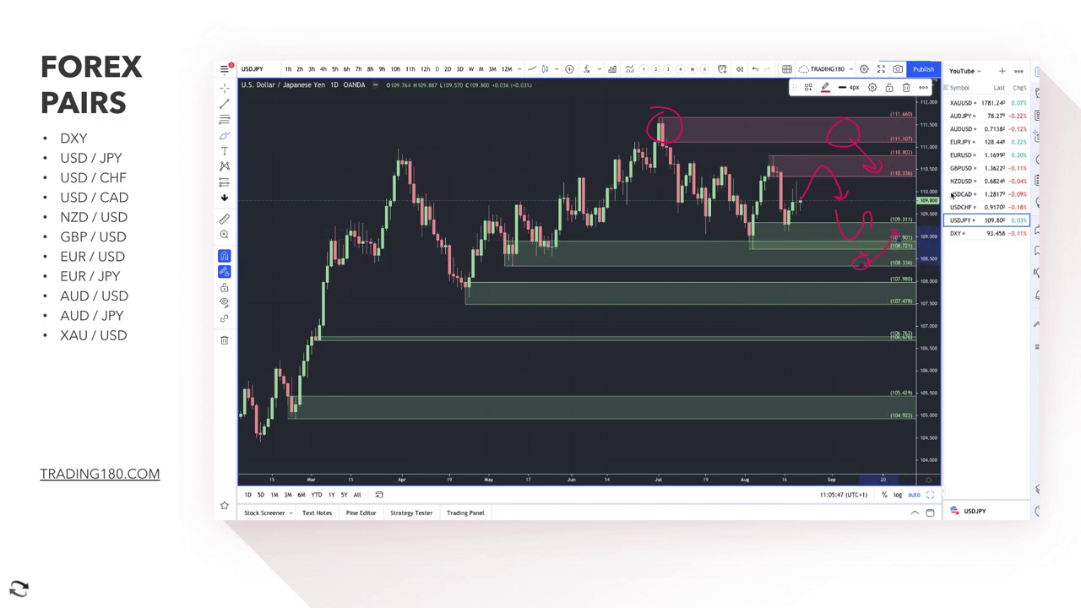
{"action": "scroll", "coordinate": [801, 203], "scroll_direction": "up", "scroll_amount": 3}
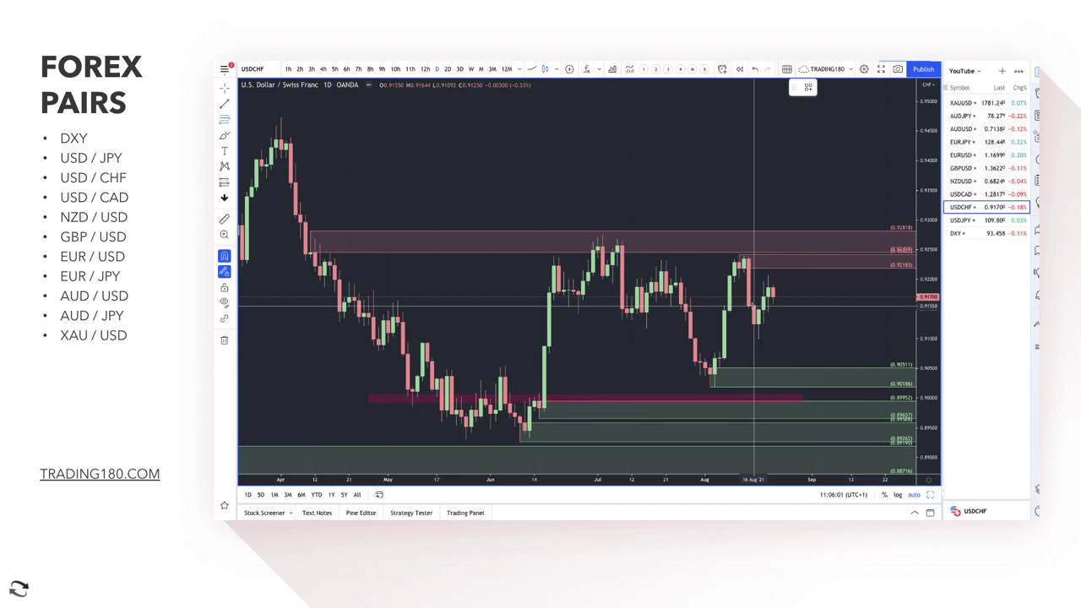
Draw a zone from 0.91550 to 0.90998 and apply the 2. DEMAND template.
{"action": "left_click_drag", "start_coordinate": [751, 303], "coordinate": [757, 336]}
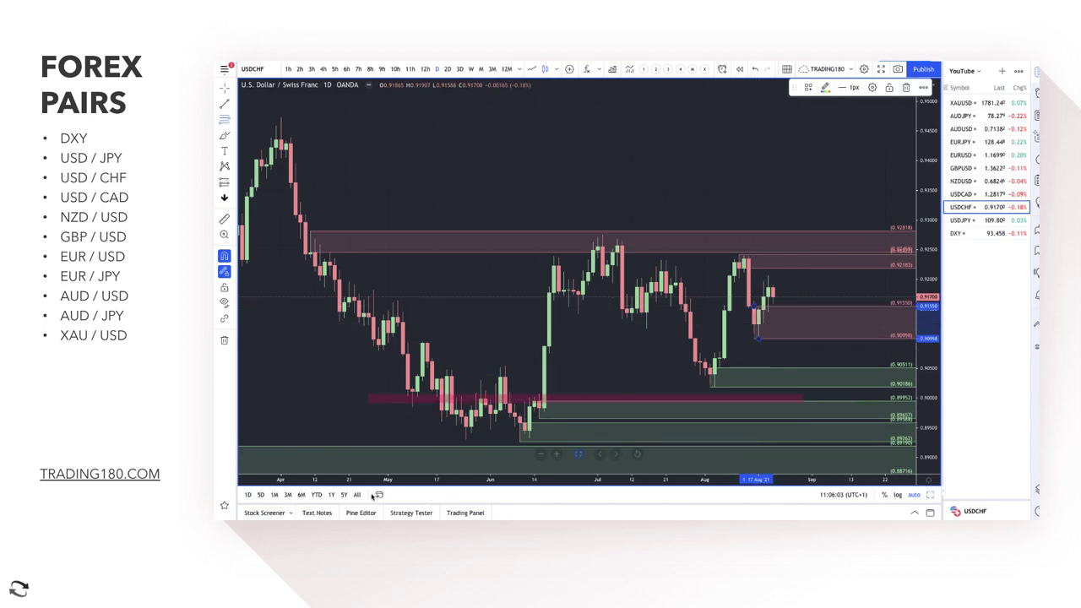
{"action": "left_click", "coordinate": [807, 87]}
{"action": "left_click", "coordinate": [833, 153]}
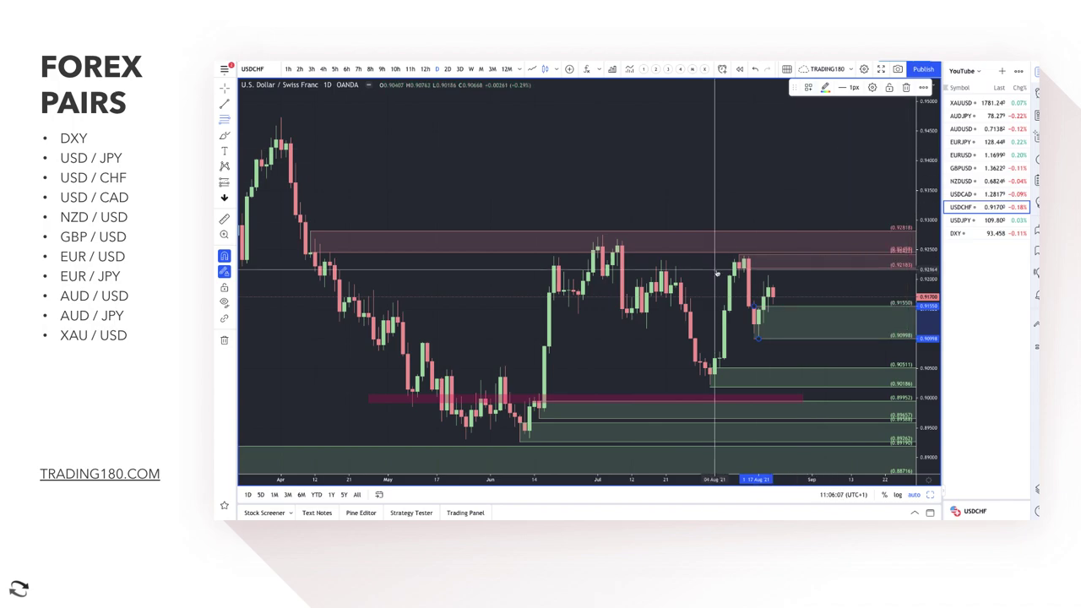
Brush red projected paths: a dip-and-loop, a rise toward 0.9305, a drop to demand and back up.
{"action": "left_click", "coordinate": [223, 136]}
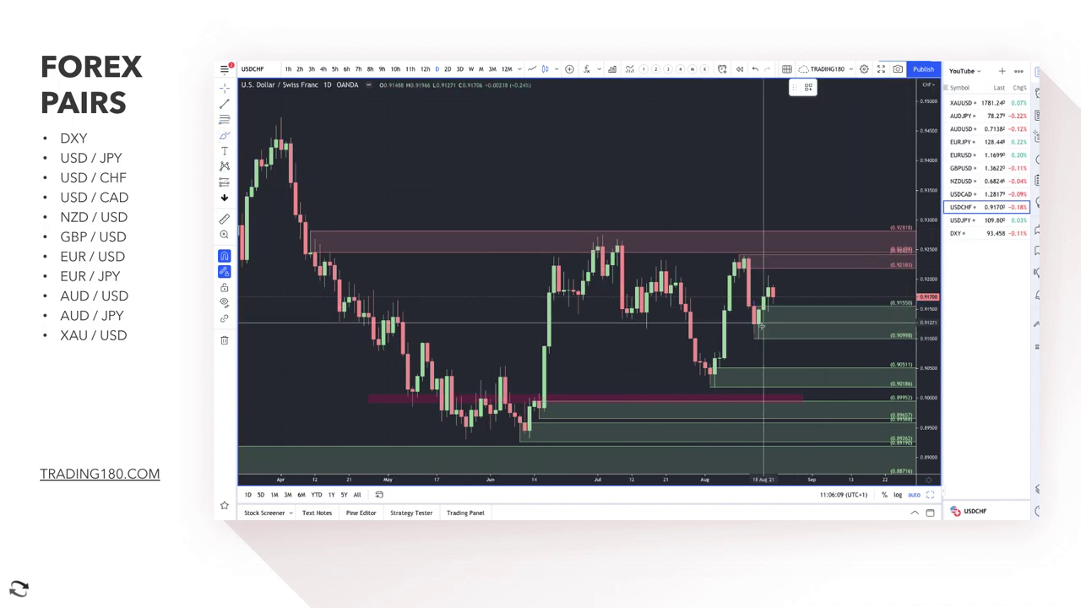
{"action": "mouse_move", "coordinate": [771, 290]}
{"action": "left_mouse_down"}
{"action": "mouse_move", "coordinate": [785, 325]}
{"action": "mouse_move", "coordinate": [818, 301]}
{"action": "mouse_move", "coordinate": [816, 317]}
{"action": "left_mouse_up"}
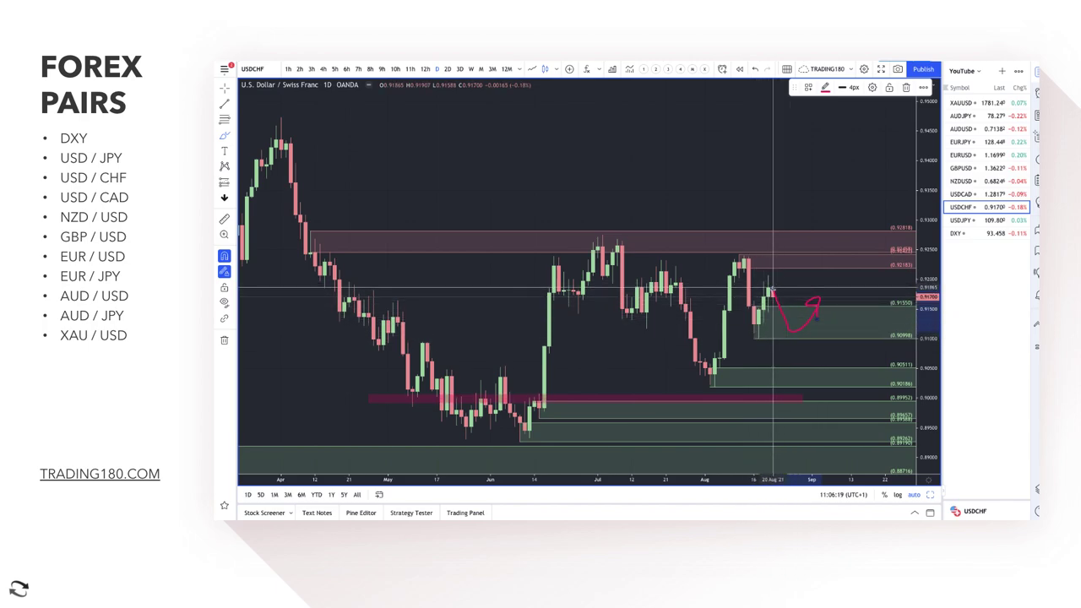
{"action": "mouse_move", "coordinate": [773, 288]}
{"action": "left_mouse_down"}
{"action": "mouse_move", "coordinate": [791, 218]}
{"action": "mouse_move", "coordinate": [820, 325]}
{"action": "mouse_move", "coordinate": [848, 287]}
{"action": "mouse_move", "coordinate": [861, 296]}
{"action": "left_mouse_up"}
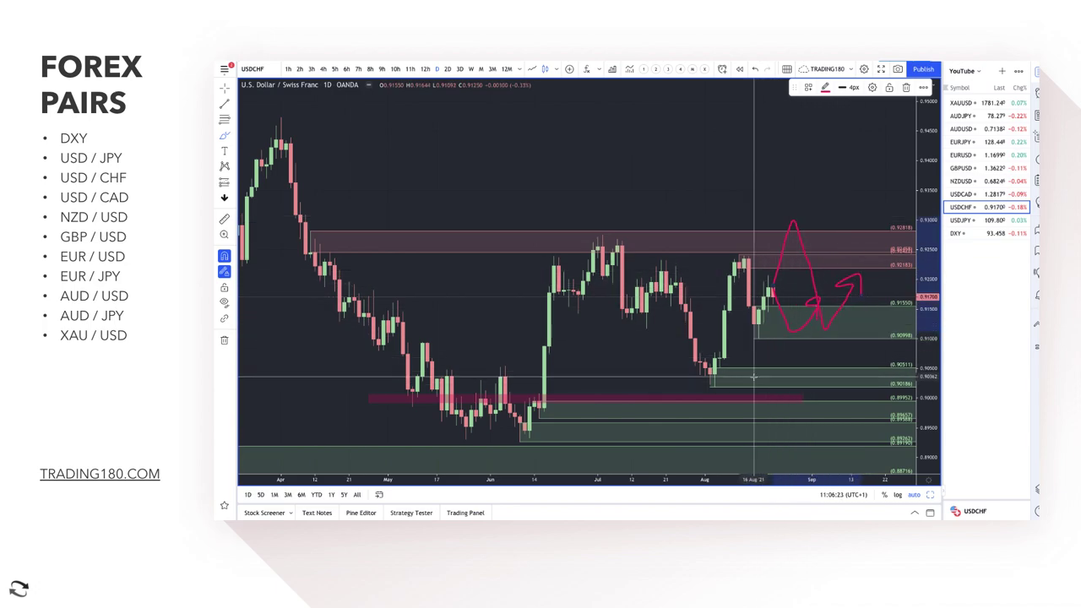
{"action": "left_click_drag", "start_coordinate": [771, 302], "coordinate": [795, 374]}
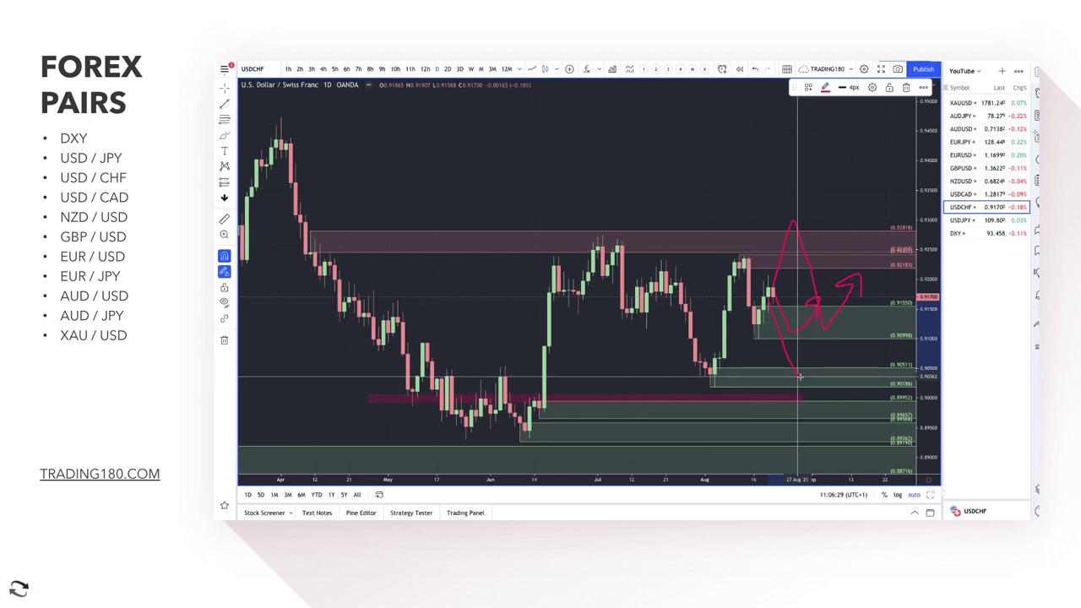
{"action": "mouse_move", "coordinate": [798, 376]}
{"action": "left_mouse_down"}
{"action": "mouse_move", "coordinate": [833, 355]}
{"action": "mouse_move", "coordinate": [821, 356]}
{"action": "left_mouse_up"}
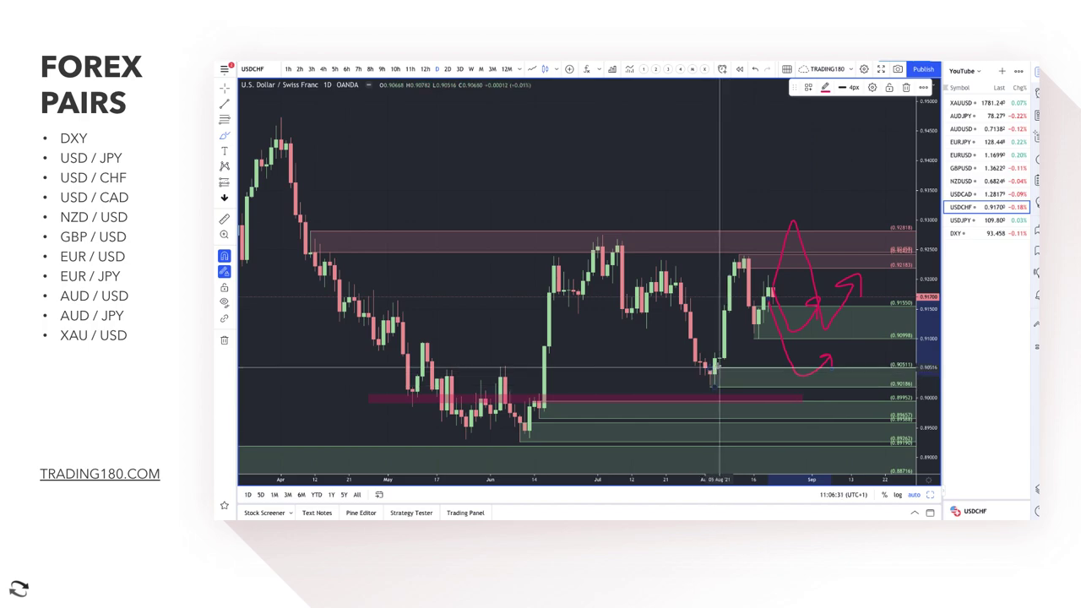
{"action": "mouse_move", "coordinate": [717, 362]}
{"action": "left_mouse_down"}
{"action": "mouse_move", "coordinate": [693, 378]}
{"action": "mouse_move", "coordinate": [701, 386]}
{"action": "mouse_move", "coordinate": [709, 374]}
{"action": "mouse_move", "coordinate": [736, 259]}
{"action": "mouse_move", "coordinate": [743, 267]}
{"action": "left_mouse_up"}
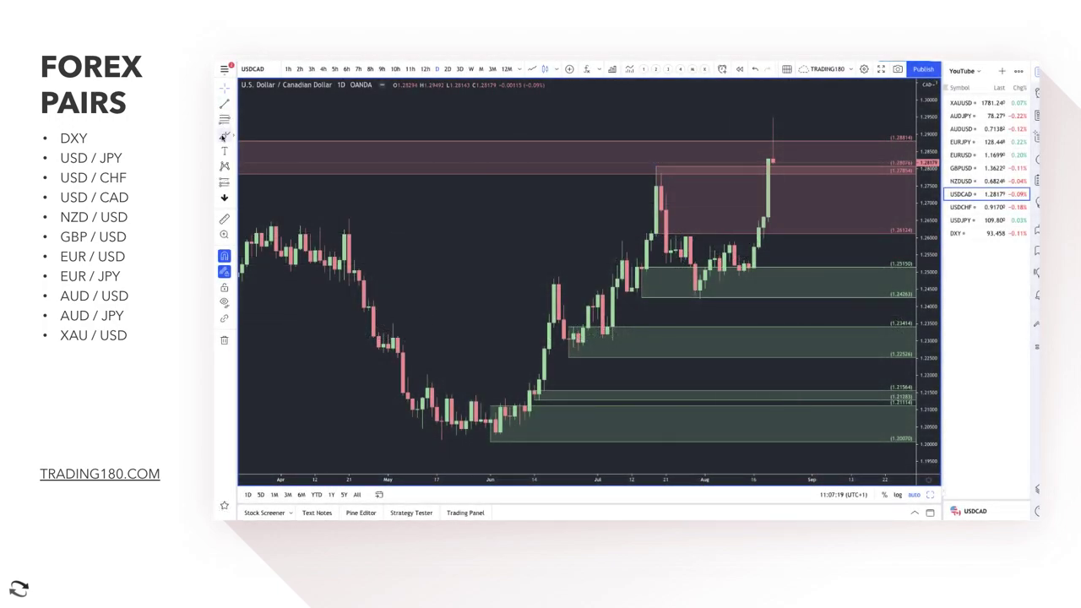
Circle the demand-zone candles and remove the 1.28076–1.2612 rectangle and the red arrow.
{"action": "mouse_move", "coordinate": [758, 246]}
{"action": "left_mouse_down"}
{"action": "mouse_move", "coordinate": [724, 272]}
{"action": "mouse_move", "coordinate": [788, 175]}
{"action": "left_mouse_up"}
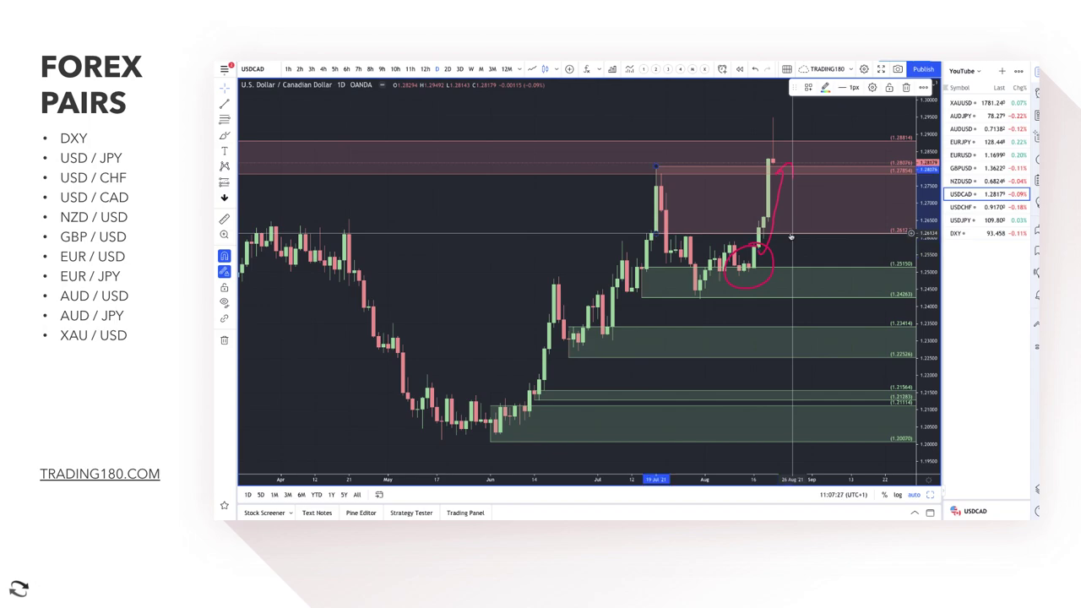
{"action": "key", "text": "Delete"}
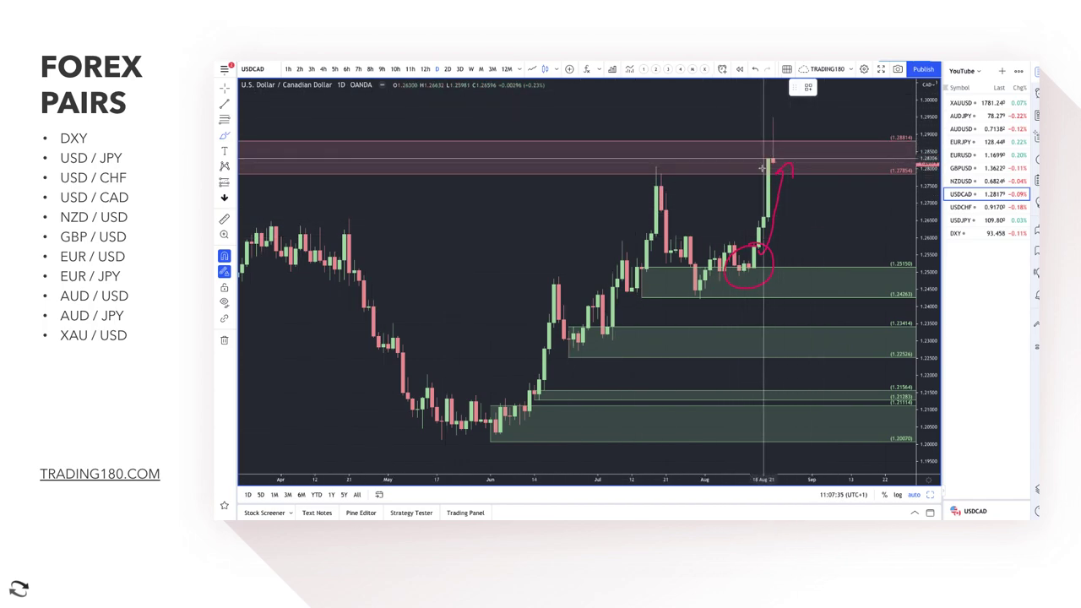
{"action": "scroll", "coordinate": [796, 182], "scroll_direction": "down", "scroll_amount": 5}
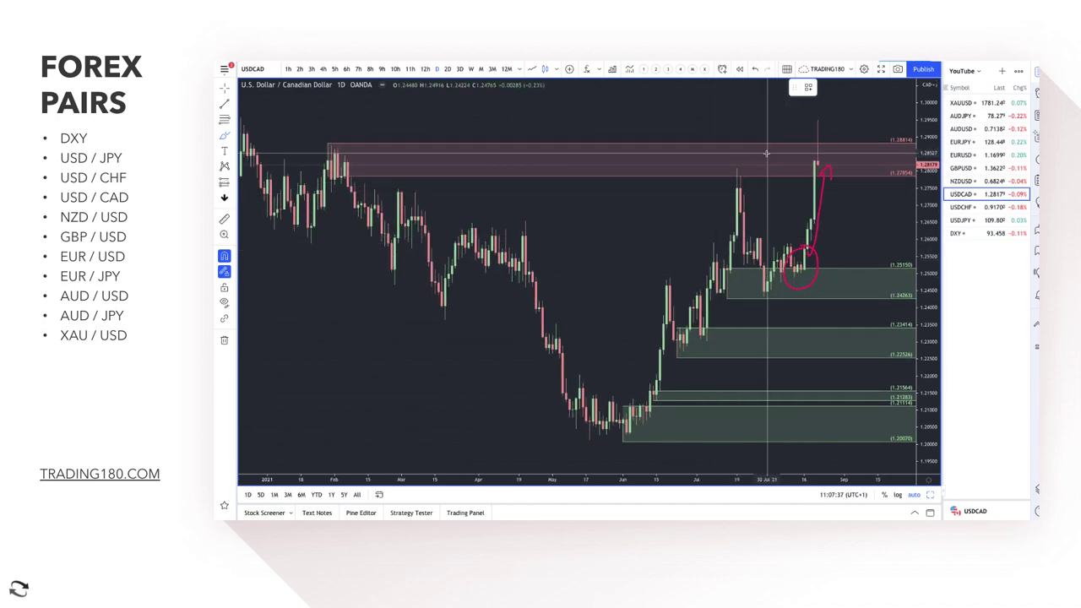
{"action": "scroll", "coordinate": [667, 169], "scroll_direction": "down", "scroll_amount": 3}
{"action": "scroll", "coordinate": [754, 222], "scroll_direction": "up", "scroll_amount": 3}
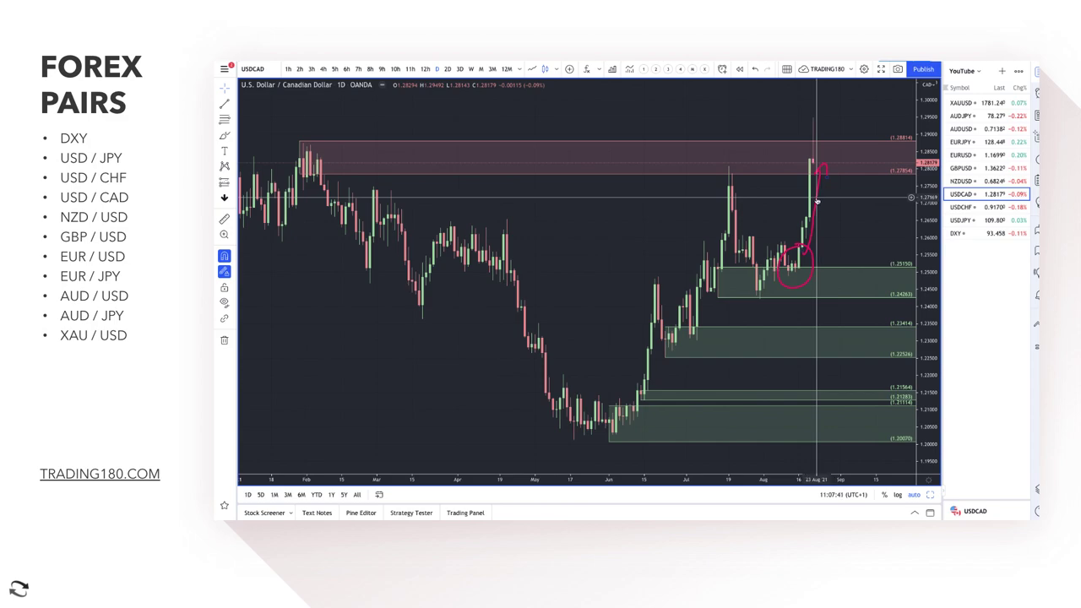
{"action": "key", "text": "ctrl+z"}
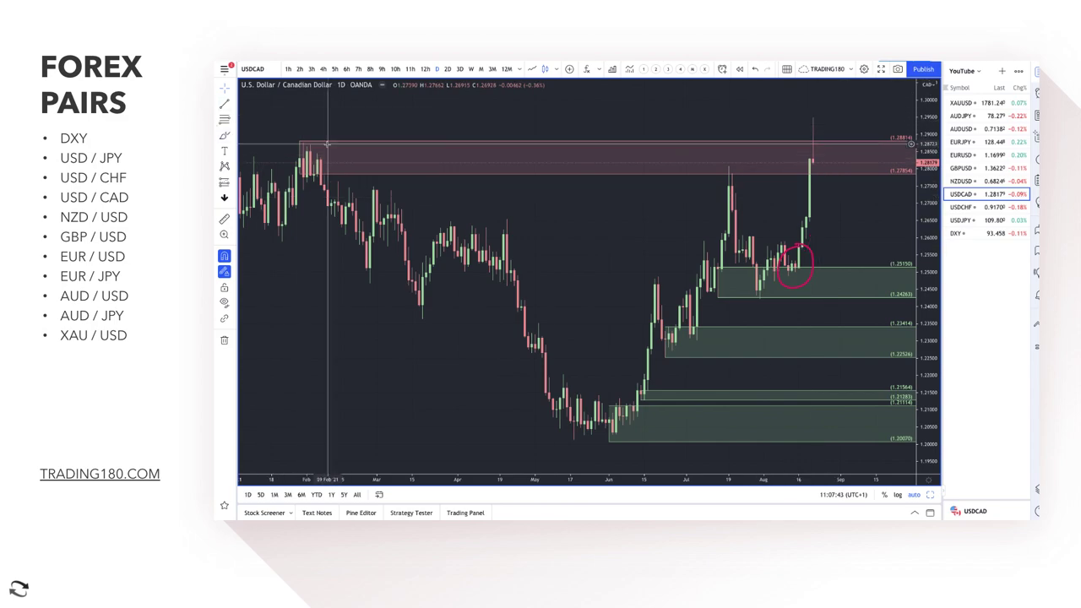
{"action": "scroll", "coordinate": [419, 228], "scroll_direction": "down", "scroll_amount": 2}
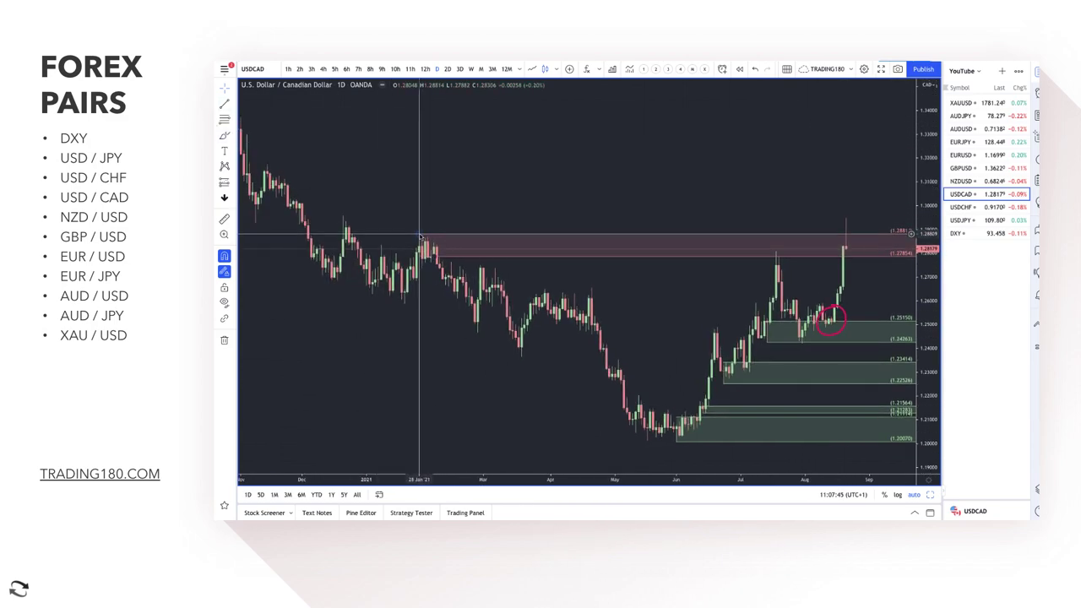
Resize the supply zone to 1.29570–1.28454 back to December and handwrite 'off' above it.
{"action": "mouse_move", "coordinate": [420, 236]}
{"action": "left_mouse_down"}
{"action": "mouse_move", "coordinate": [355, 235]}
{"action": "mouse_move", "coordinate": [342, 216]}
{"action": "left_mouse_up"}
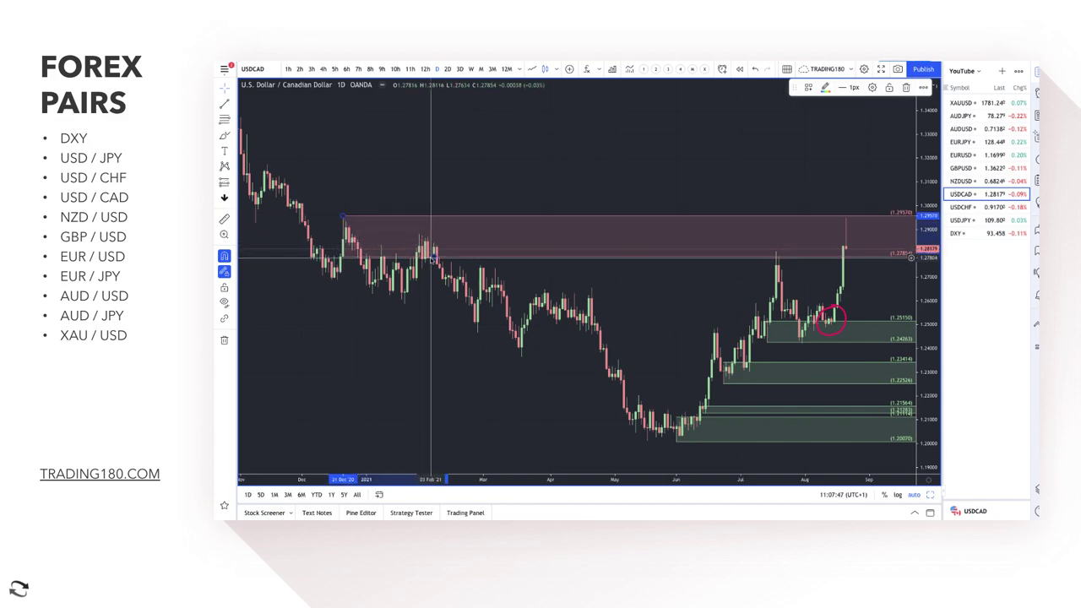
{"action": "left_click_drag", "start_coordinate": [345, 256], "coordinate": [351, 243]}
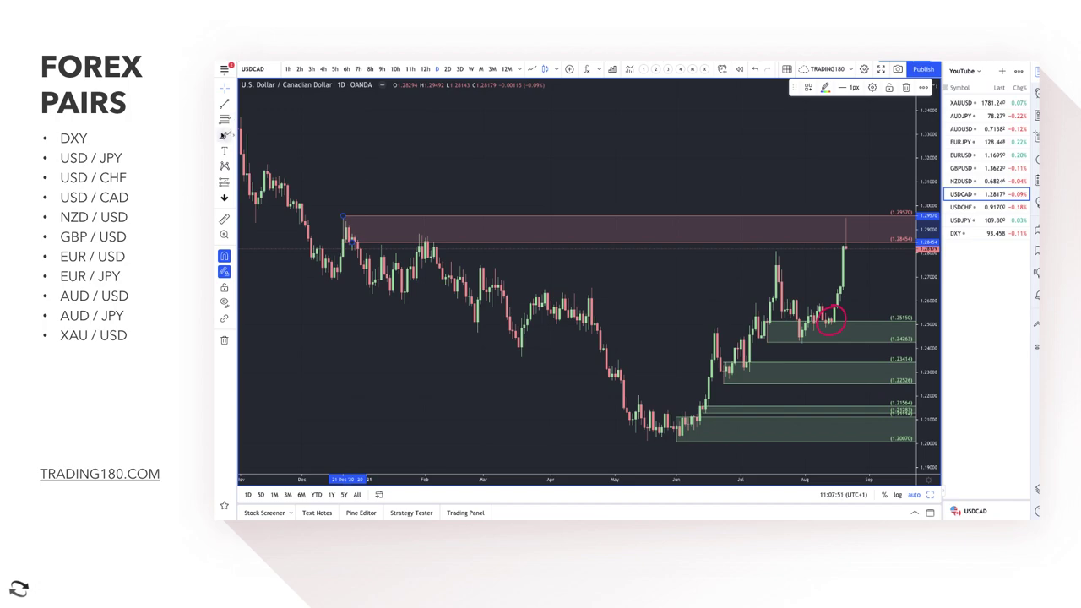
{"action": "left_click", "coordinate": [224, 136]}
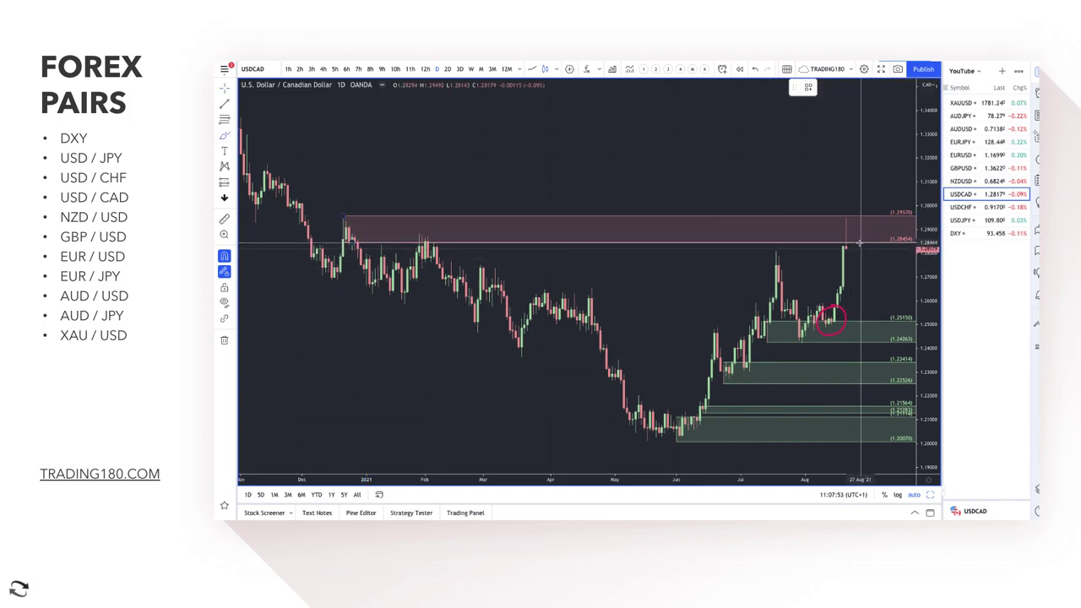
{"action": "mouse_move", "coordinate": [834, 177]}
{"action": "left_mouse_down"}
{"action": "mouse_move", "coordinate": [816, 188]}
{"action": "mouse_move", "coordinate": [855, 150]}
{"action": "mouse_move", "coordinate": [851, 190]}
{"action": "left_mouse_up"}
{"action": "mouse_move", "coordinate": [864, 142]}
{"action": "left_mouse_down"}
{"action": "mouse_move", "coordinate": [867, 191]}
{"action": "mouse_move", "coordinate": [879, 171]}
{"action": "left_mouse_up"}
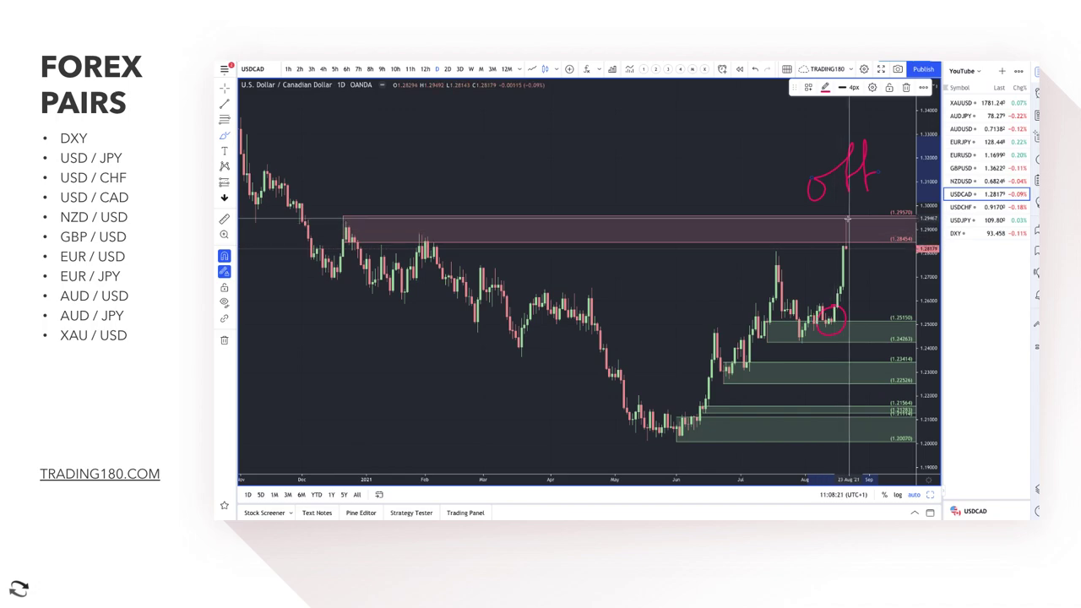
Brush pink arrows up into the supply zone, circle the latest candles, sketch a zigzag drop, and mark the 'off' note.
{"action": "scroll", "coordinate": [847, 211], "scroll_direction": "up", "scroll_amount": 2}
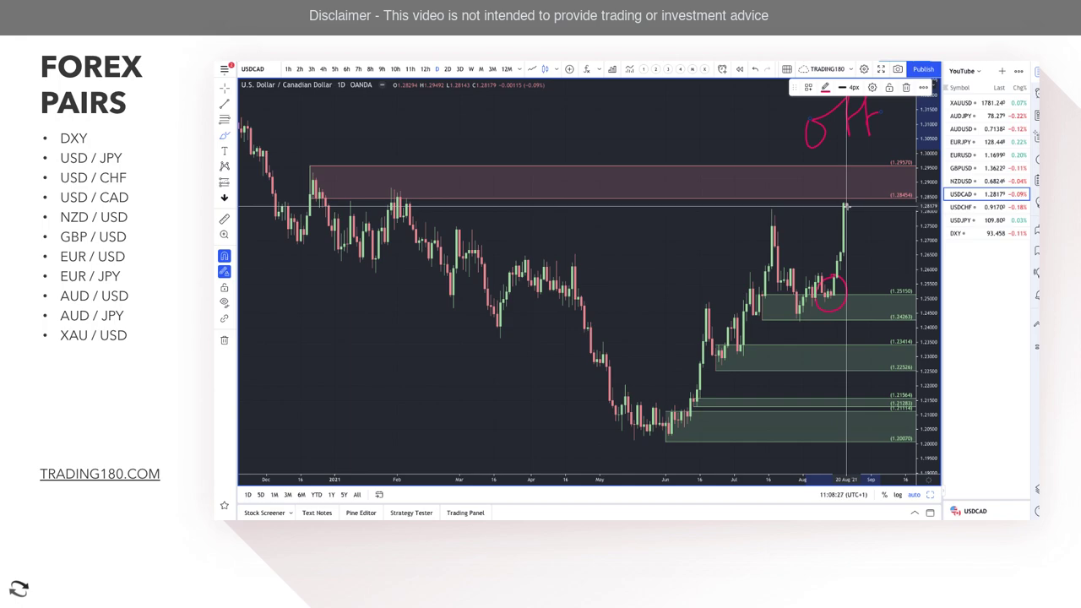
{"action": "left_click_drag", "start_coordinate": [846, 206], "coordinate": [861, 159]}
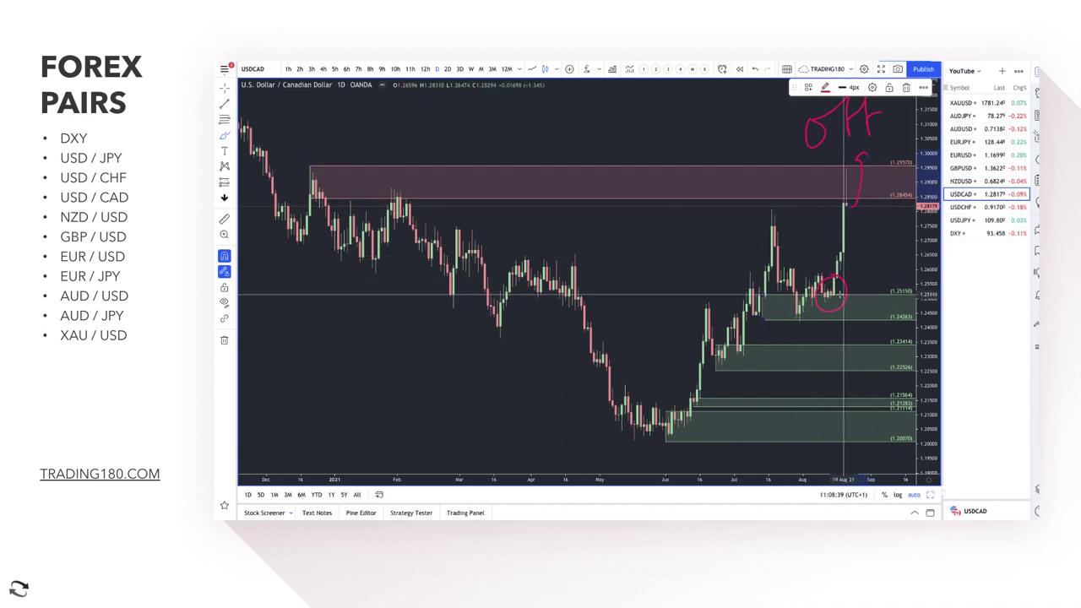
{"action": "left_click_drag", "start_coordinate": [837, 297], "coordinate": [875, 193]}
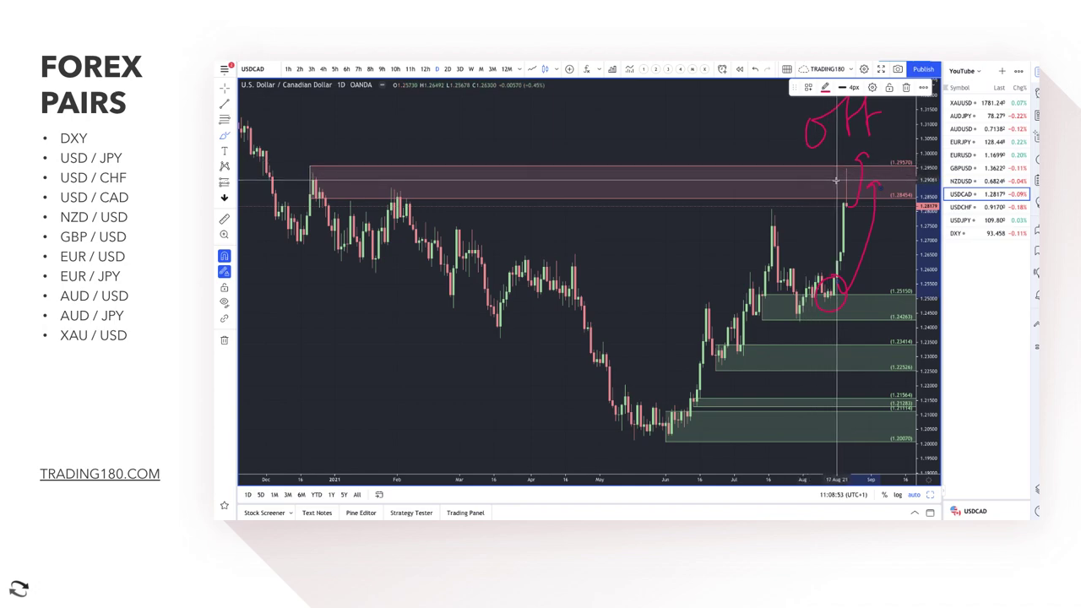
{"action": "mouse_move", "coordinate": [850, 168]}
{"action": "left_mouse_down"}
{"action": "mouse_move", "coordinate": [829, 198]}
{"action": "mouse_move", "coordinate": [878, 193]}
{"action": "mouse_move", "coordinate": [849, 169]}
{"action": "left_mouse_up"}
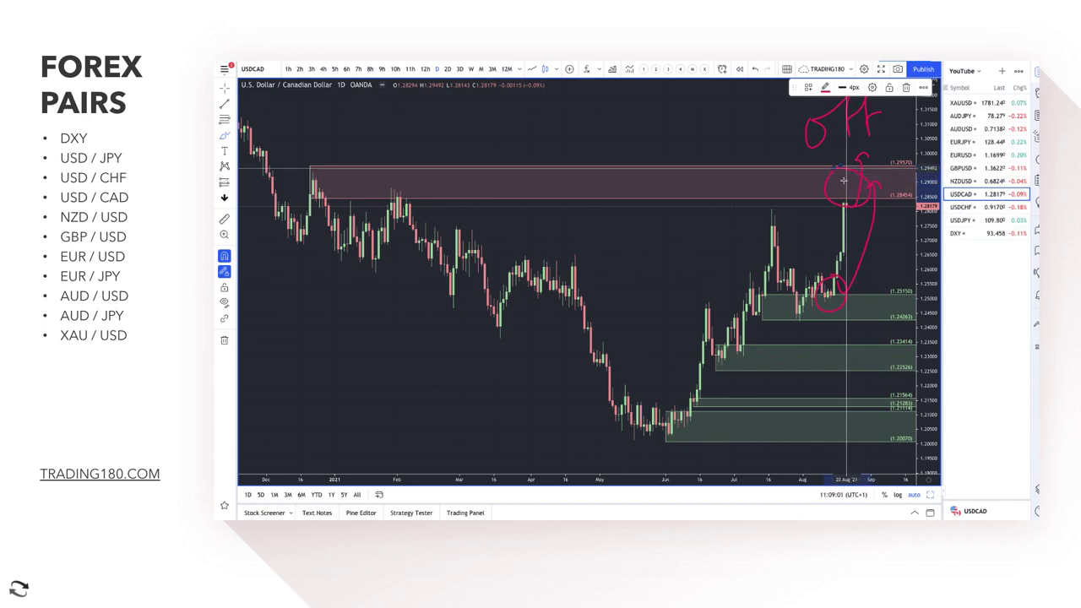
{"action": "left_click_drag", "start_coordinate": [844, 161], "coordinate": [882, 245]}
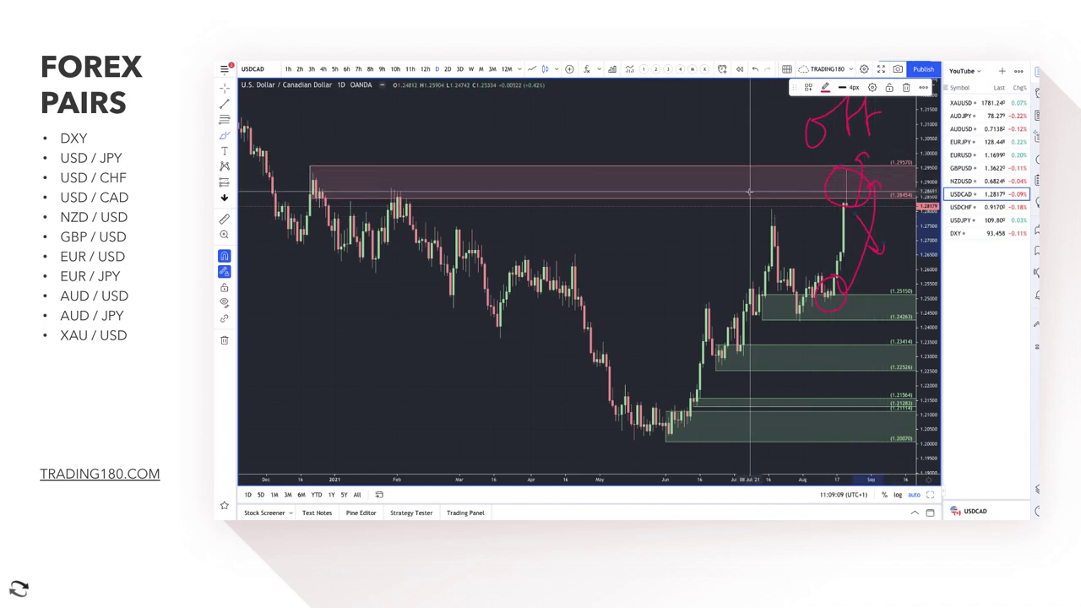
{"action": "scroll", "coordinate": [767, 179], "scroll_direction": "down", "scroll_amount": 3}
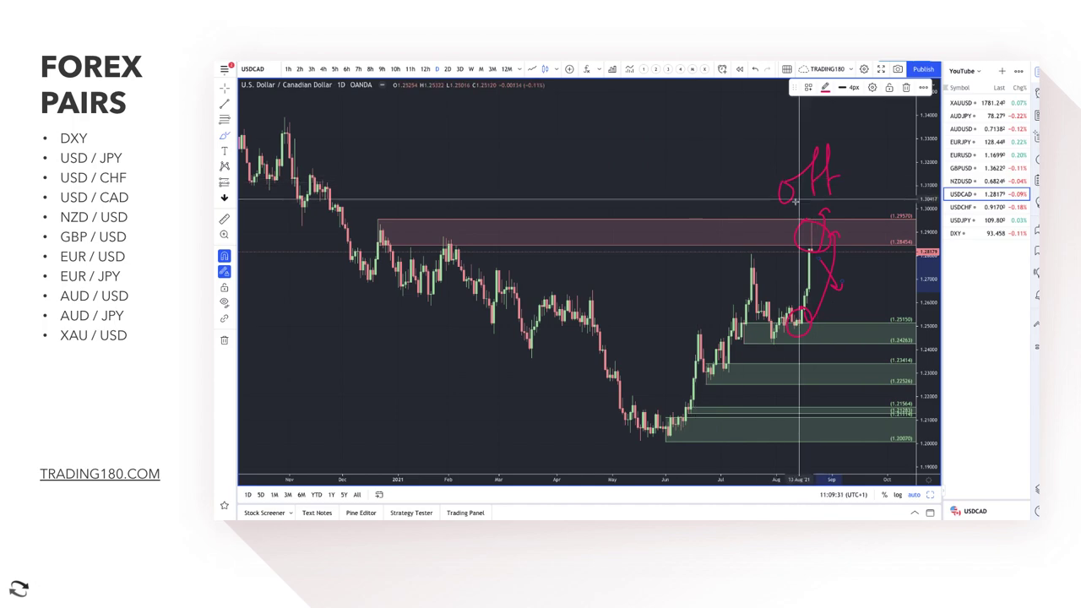
{"action": "left_click_drag", "start_coordinate": [780, 239], "coordinate": [823, 193]}
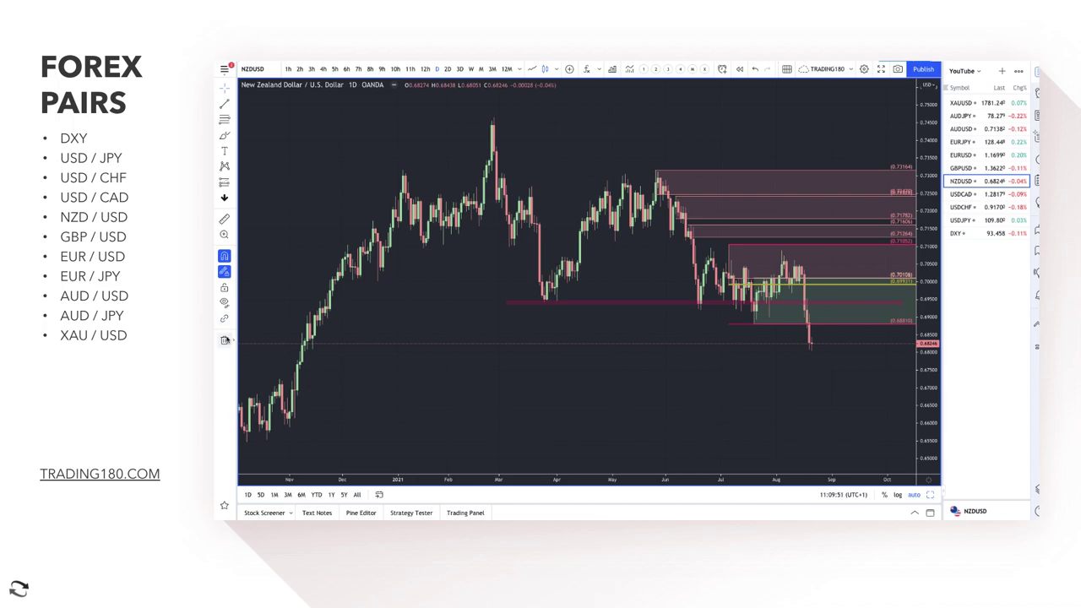
Delete the old green zone and the pink horizontal line from the NZDUSD chart.
{"action": "right_click", "coordinate": [729, 302]}
{"action": "left_click", "coordinate": [714, 324]}
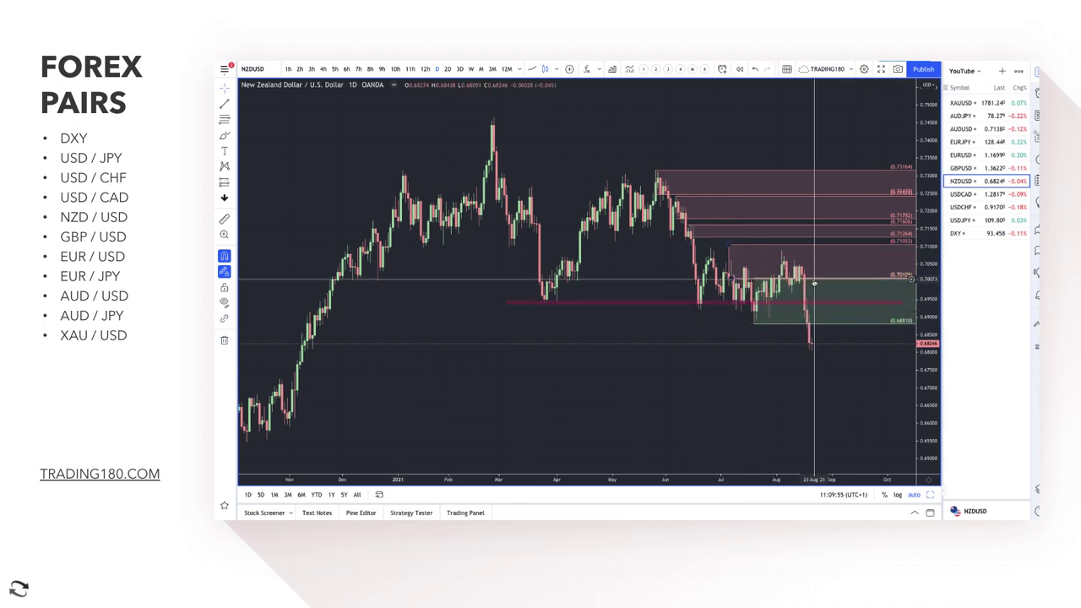
{"action": "left_click", "coordinate": [820, 322]}
{"action": "key", "text": "Delete"}
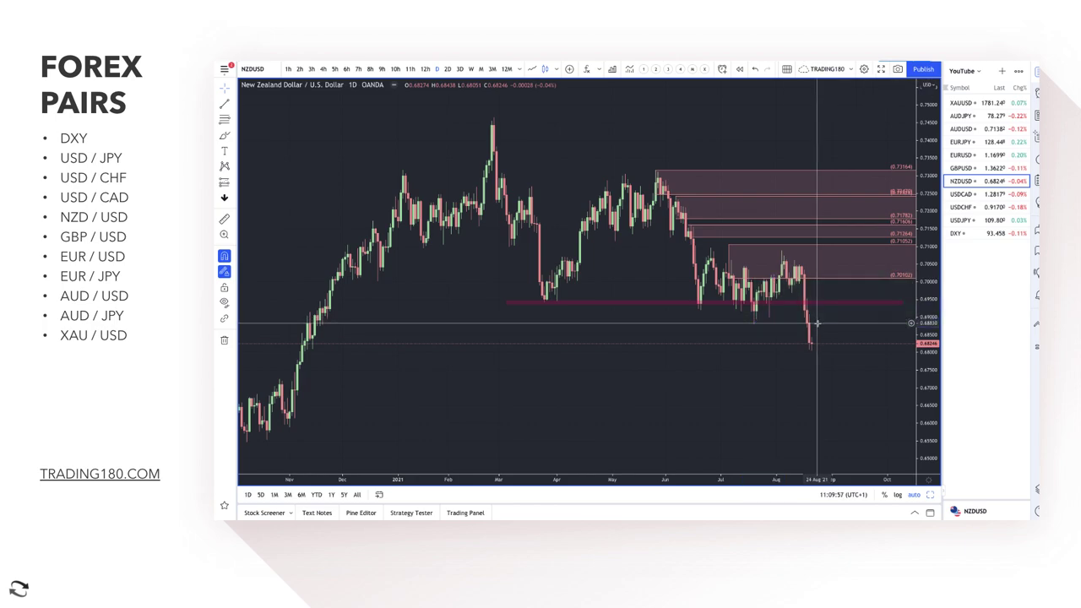
{"action": "left_click", "coordinate": [819, 302]}
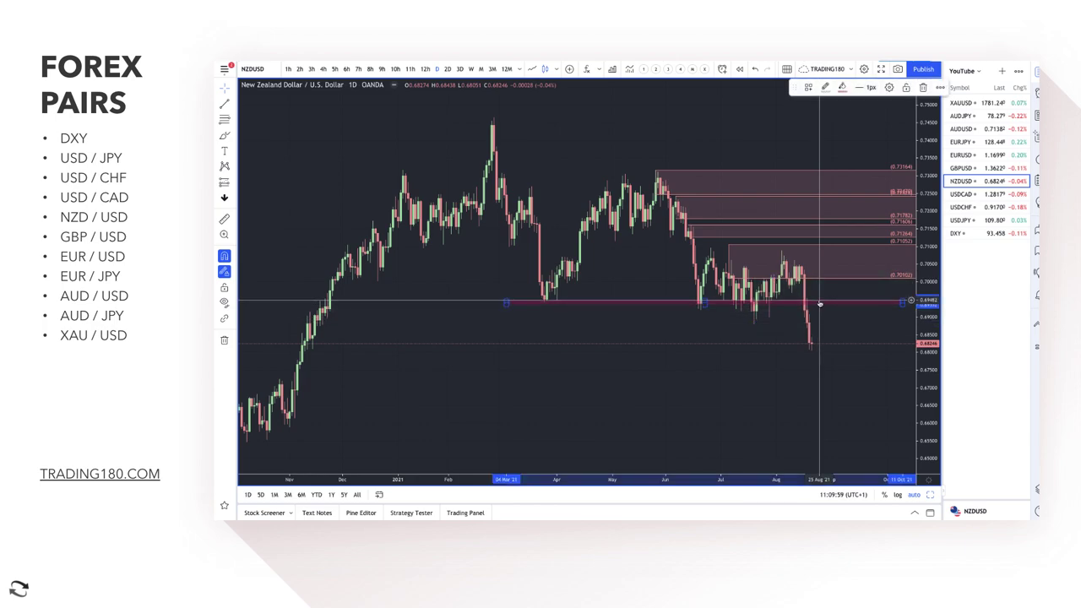
{"action": "key", "text": "Delete"}
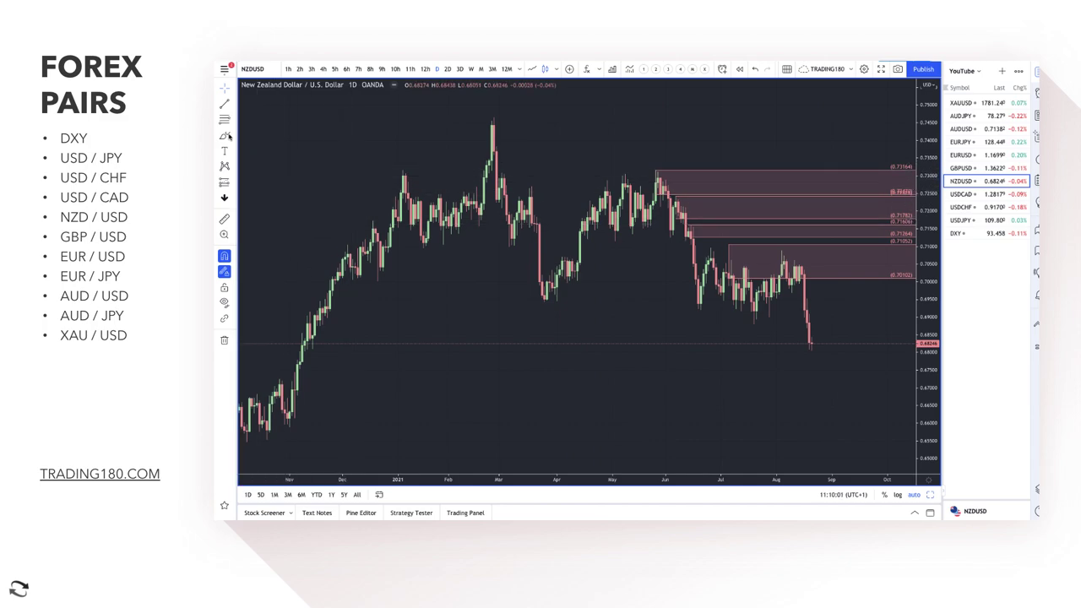
{"action": "left_click", "coordinate": [731, 278]}
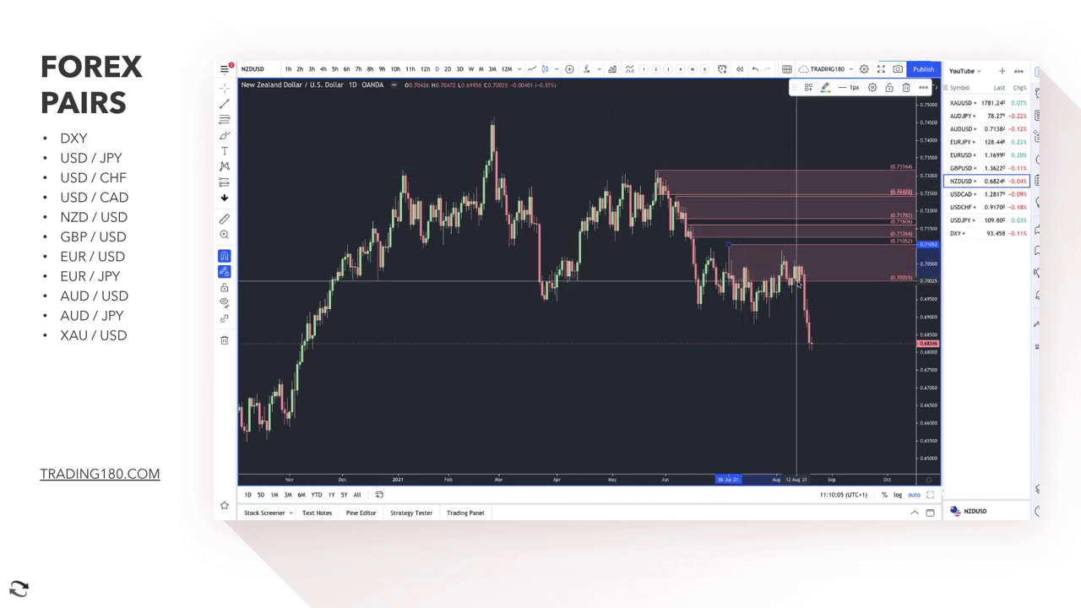
{"action": "left_click", "coordinate": [502, 278]}
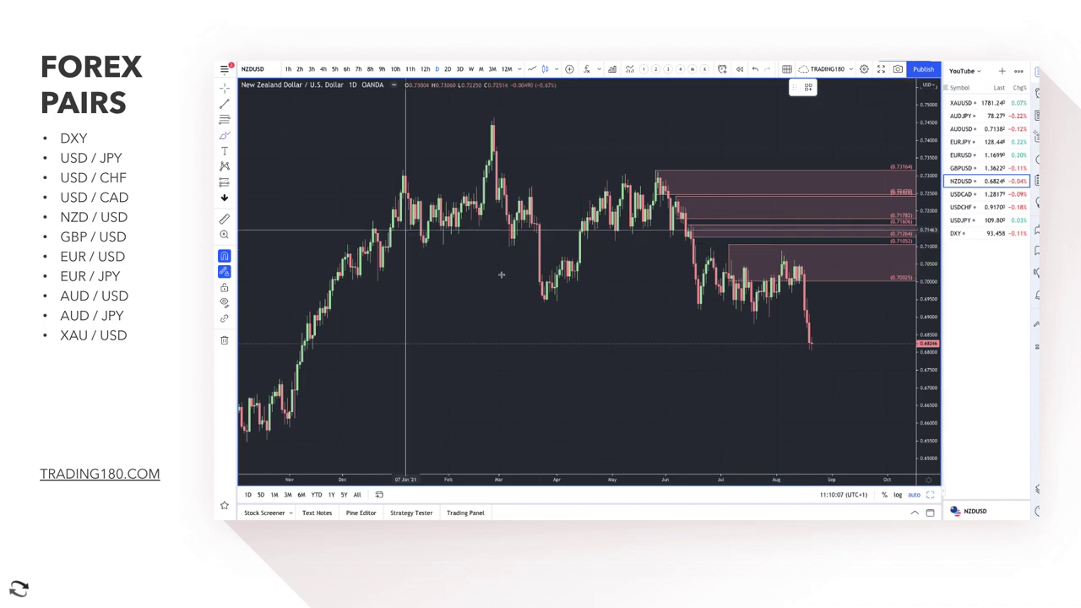
Brush a red drop arrow from the pink zone and draw green zones at 0.68814–0.68108 and 0.66949–0.66214.
{"action": "mouse_move", "coordinate": [817, 270]}
{"action": "left_mouse_down"}
{"action": "mouse_move", "coordinate": [837, 324]}
{"action": "mouse_move", "coordinate": [840, 314]}
{"action": "left_mouse_up"}
{"action": "scroll", "coordinate": [438, 320], "scroll_direction": "down", "scroll_amount": 2}
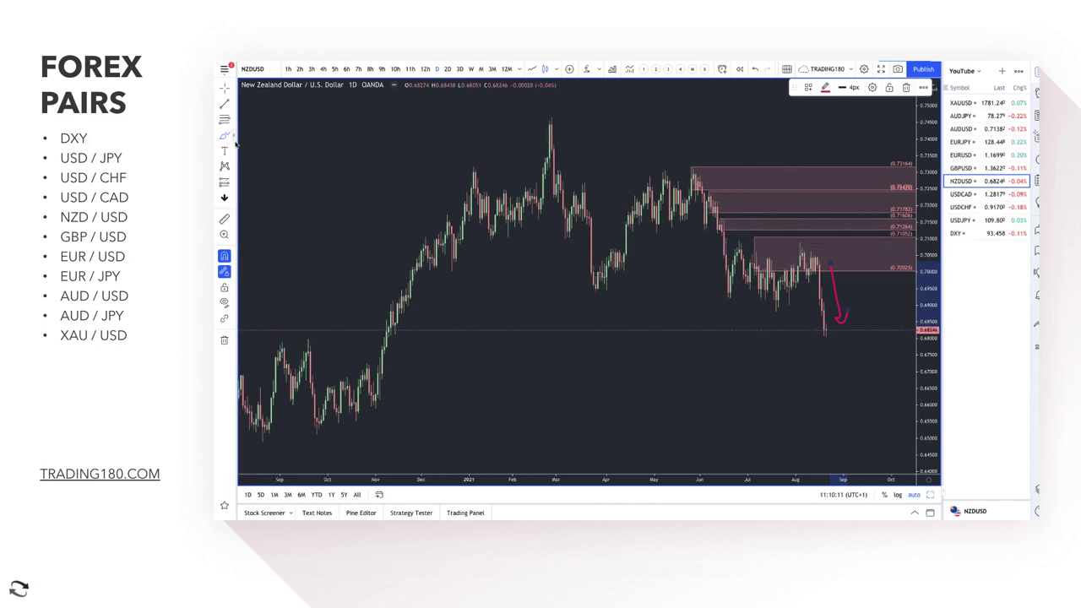
{"action": "key", "text": "Escape"}
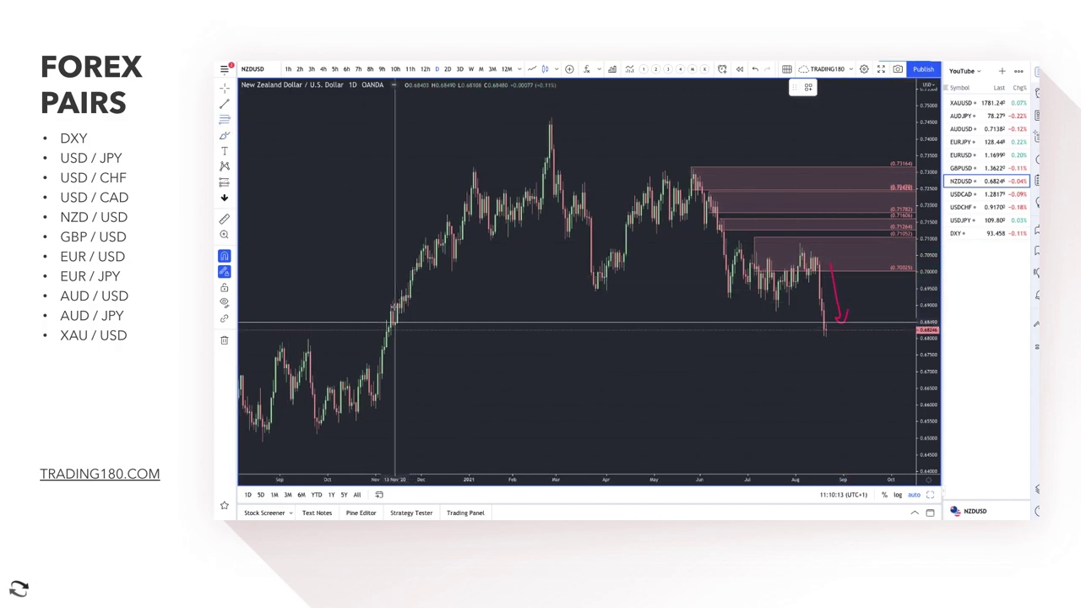
{"action": "left_click_drag", "start_coordinate": [393, 313], "coordinate": [394, 336]}
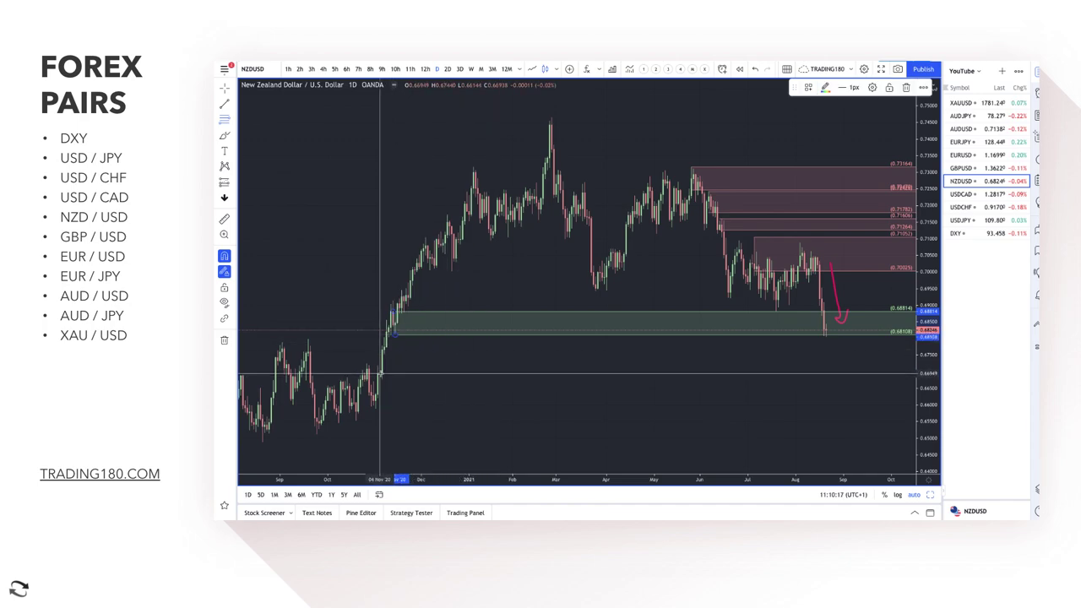
{"action": "left_click_drag", "start_coordinate": [380, 372], "coordinate": [377, 397]}
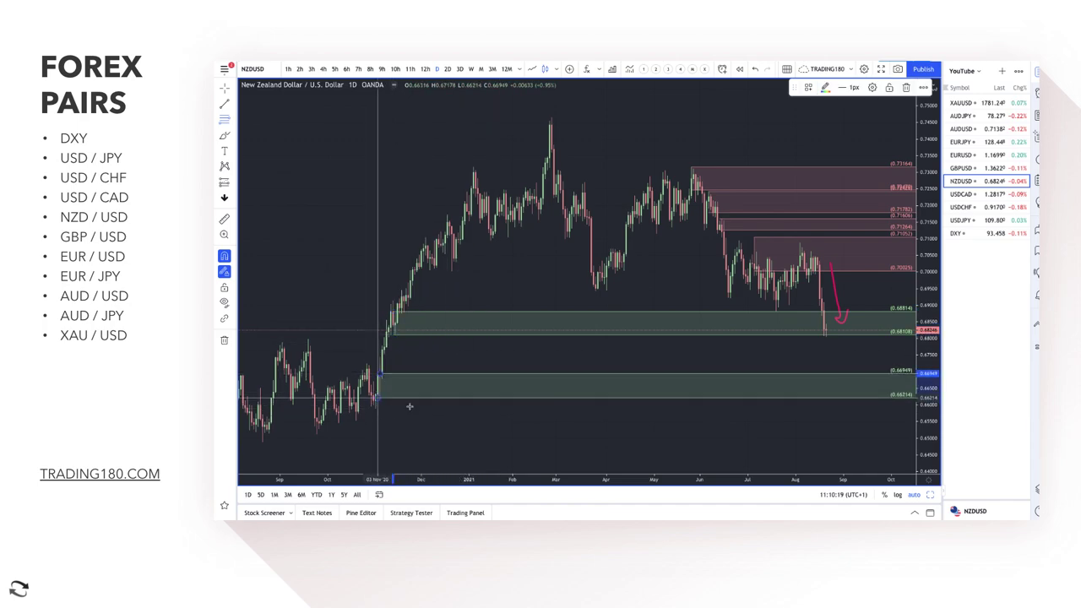
{"action": "left_click", "coordinate": [678, 248]}
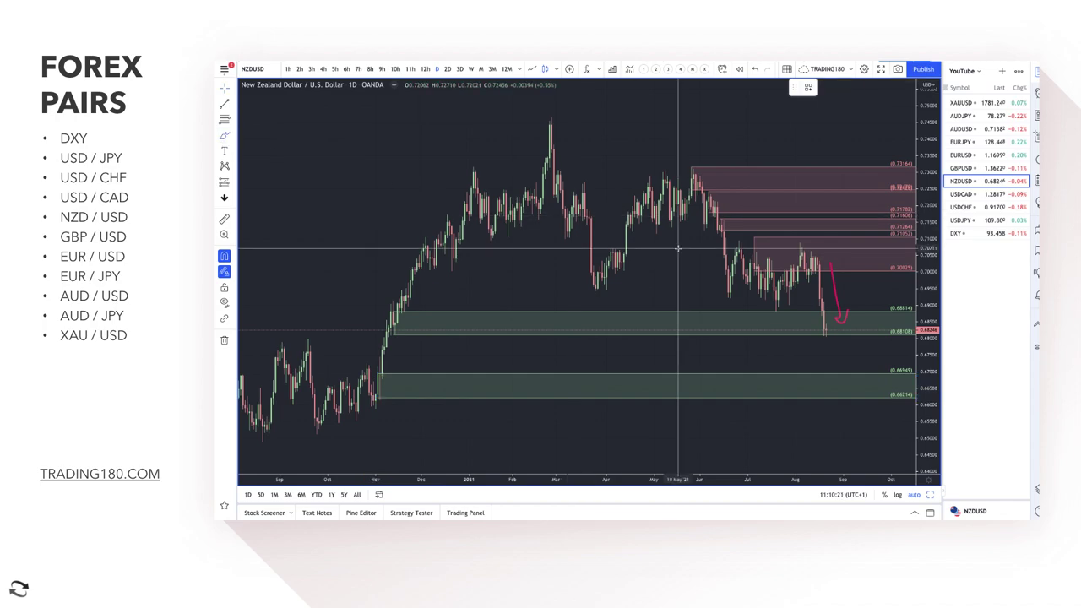
{"action": "scroll", "coordinate": [841, 276], "scroll_direction": "up", "scroll_amount": 3}
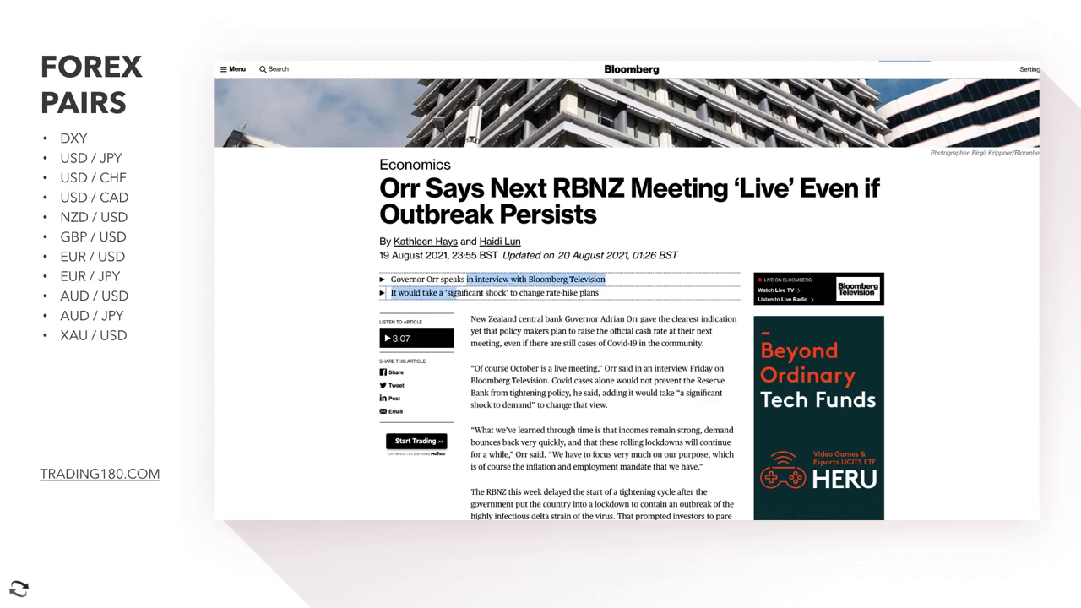
Clear the summary highlight in the Bloomberg RBNZ article and return to the NZDUSD chart's brush shapes.
{"action": "left_click", "coordinate": [449, 292]}
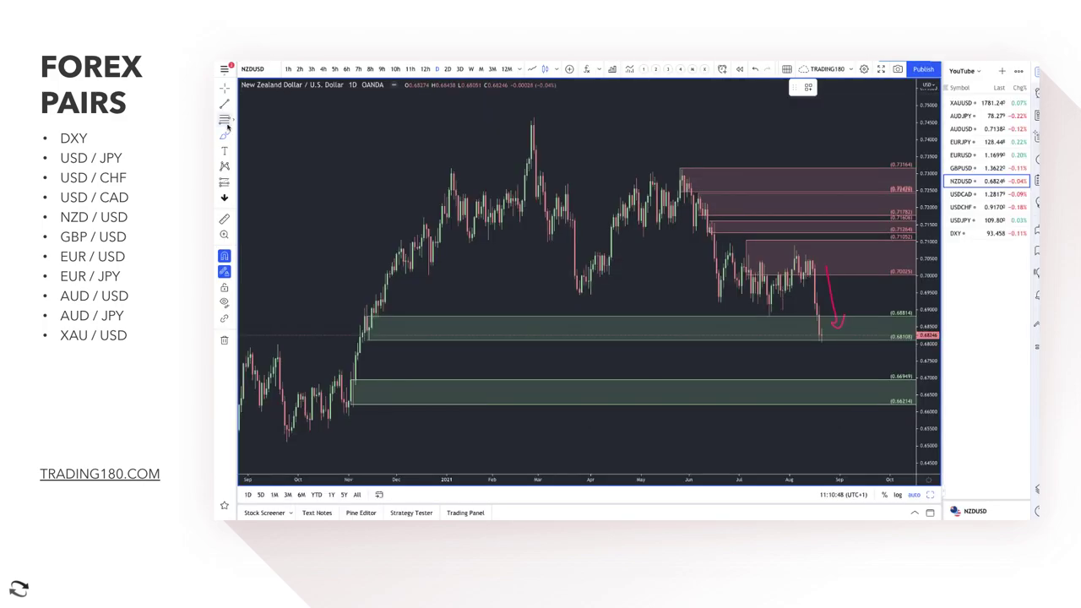
{"action": "left_click", "coordinate": [224, 135]}
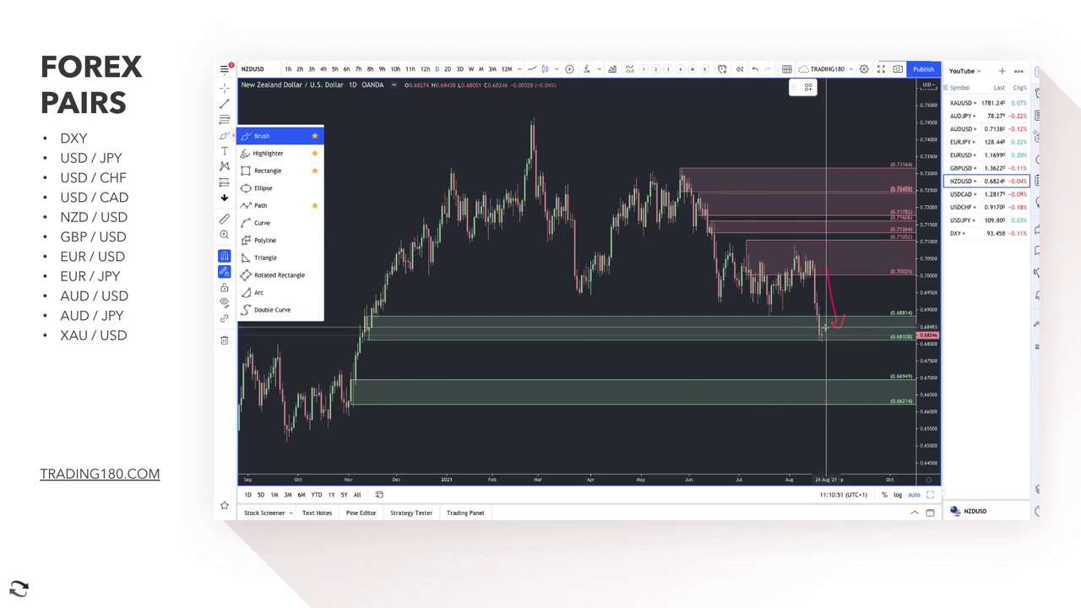
Brush red projected moves on NZDUSD: a bounce up from the lower green zone and a drop into the upper one.
{"action": "mouse_move", "coordinate": [826, 326]}
{"action": "left_mouse_down"}
{"action": "mouse_move", "coordinate": [809, 345]}
{"action": "mouse_move", "coordinate": [819, 319]}
{"action": "mouse_move", "coordinate": [828, 333]}
{"action": "mouse_move", "coordinate": [863, 286]}
{"action": "mouse_move", "coordinate": [880, 245]}
{"action": "left_mouse_up"}
{"action": "scroll", "coordinate": [844, 296], "scroll_direction": "down", "scroll_amount": 2}
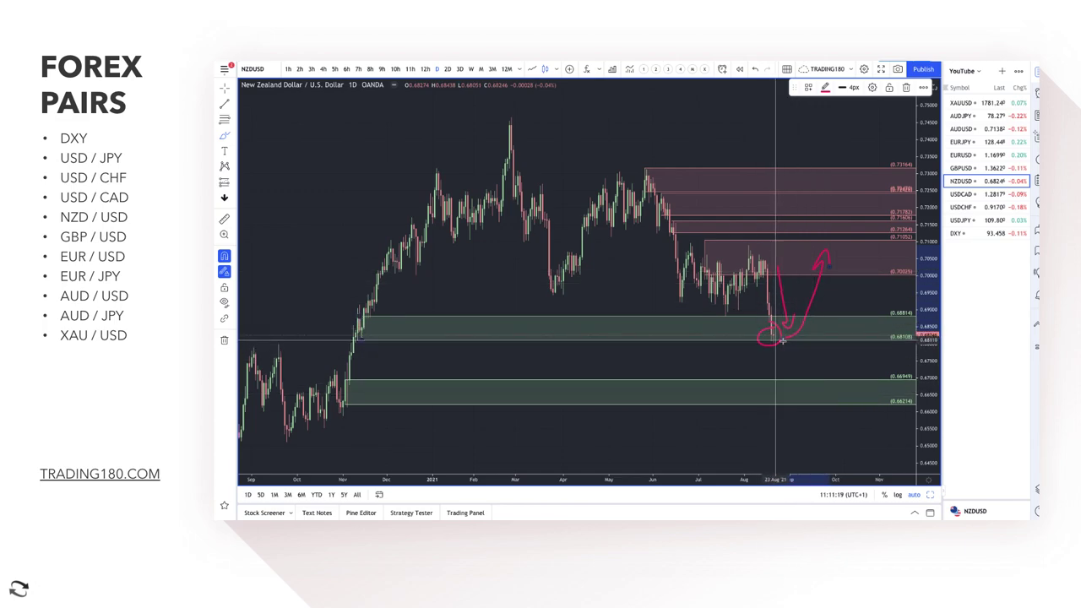
{"action": "left_click_drag", "start_coordinate": [785, 396], "coordinate": [834, 351]}
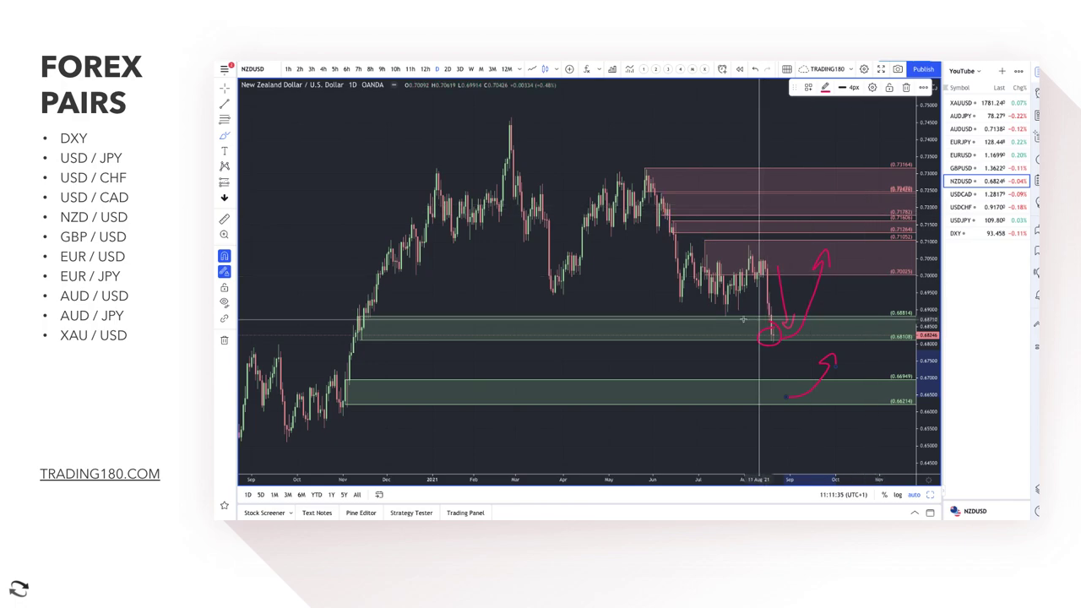
{"action": "scroll", "coordinate": [790, 268], "scroll_direction": "up", "scroll_amount": 3}
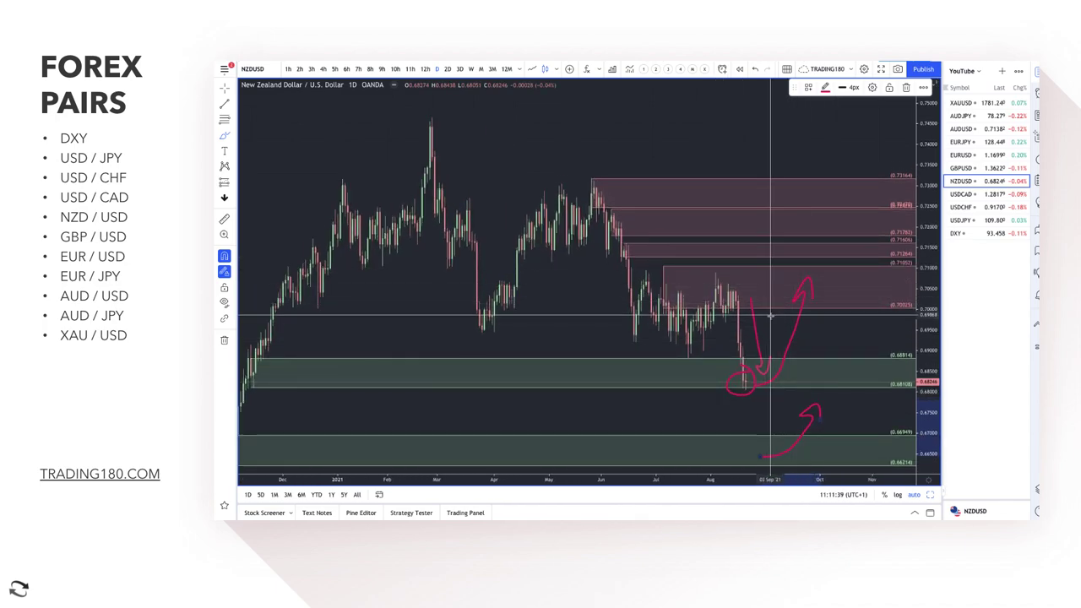
{"action": "left_click_drag", "start_coordinate": [770, 301], "coordinate": [784, 341]}
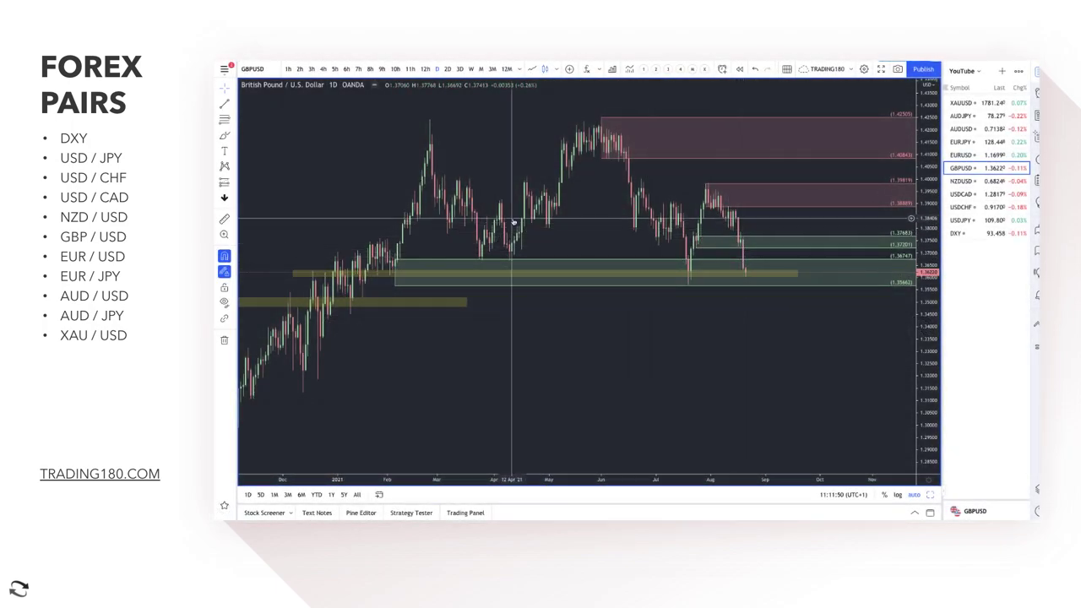
Replace the green 1.37683–1.37201 zone with a 1. SUPPLY zone at the August top, then view the Bloomberg article.
{"action": "left_click", "coordinate": [705, 239]}
{"action": "key", "text": "Delete"}
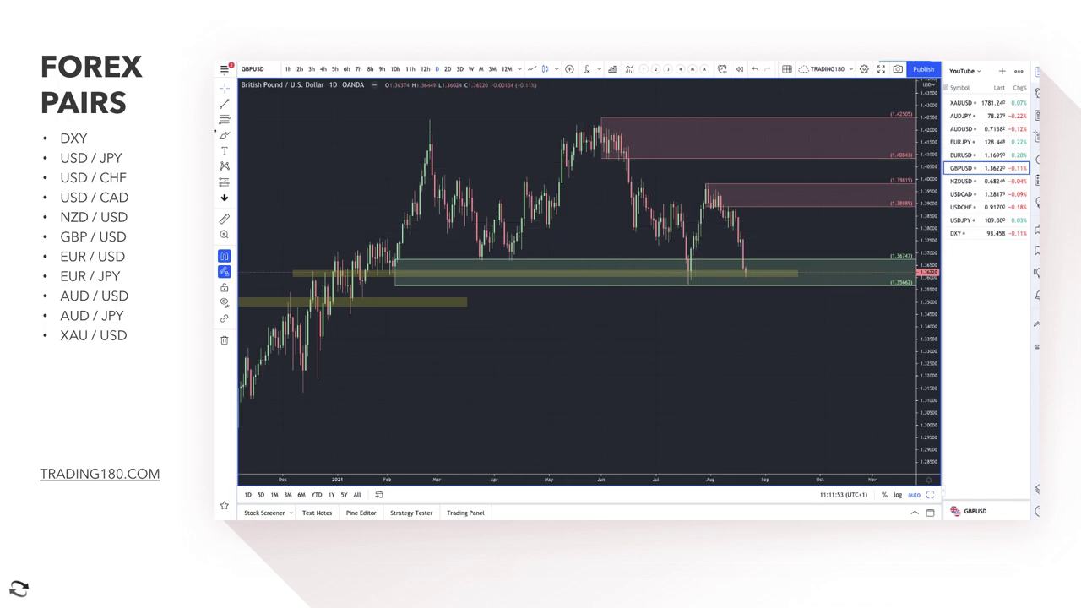
{"action": "left_click", "coordinate": [222, 120]}
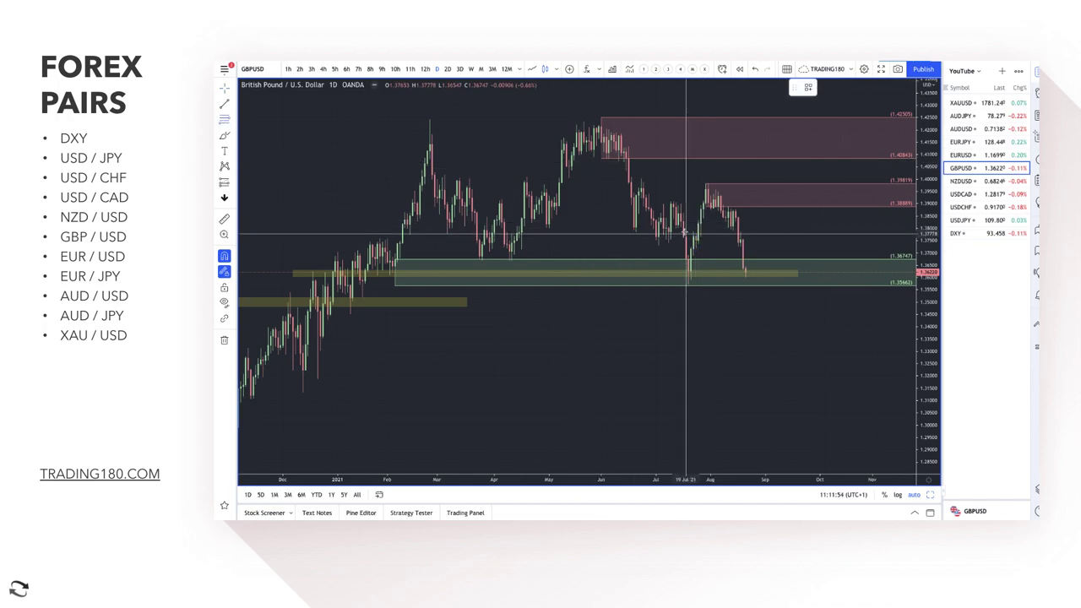
{"action": "left_click", "coordinate": [740, 241]}
{"action": "left_click", "coordinate": [740, 233]}
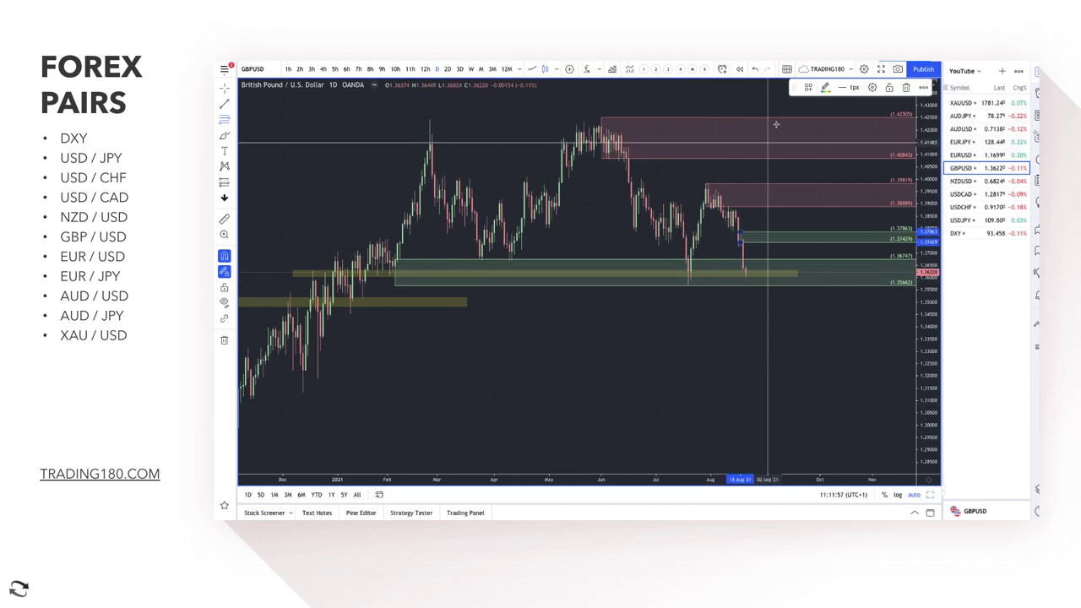
{"action": "left_click", "coordinate": [808, 88]}
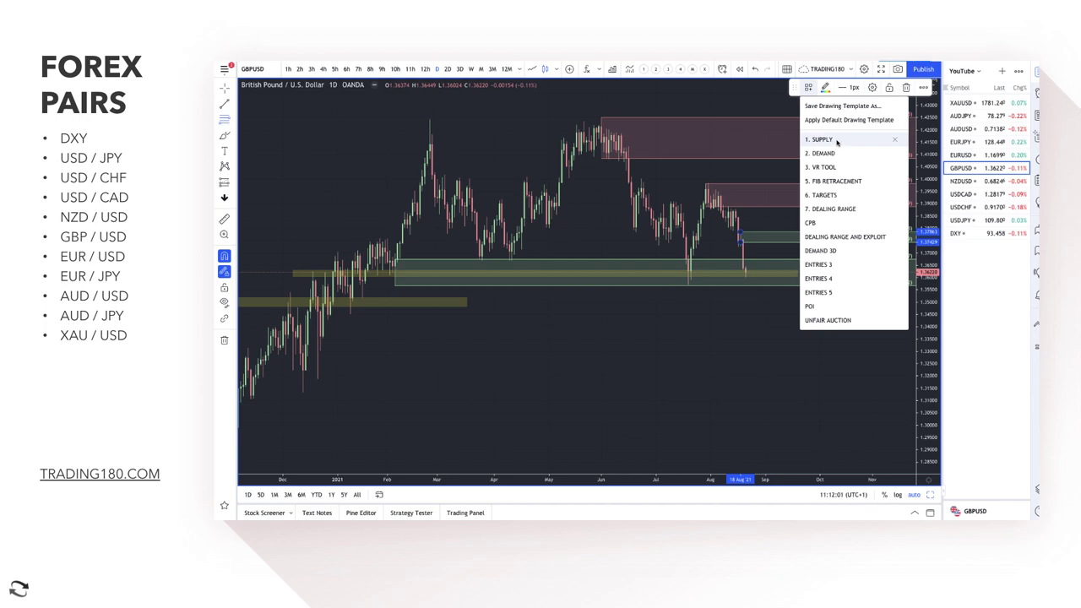
{"action": "left_click", "coordinate": [820, 139]}
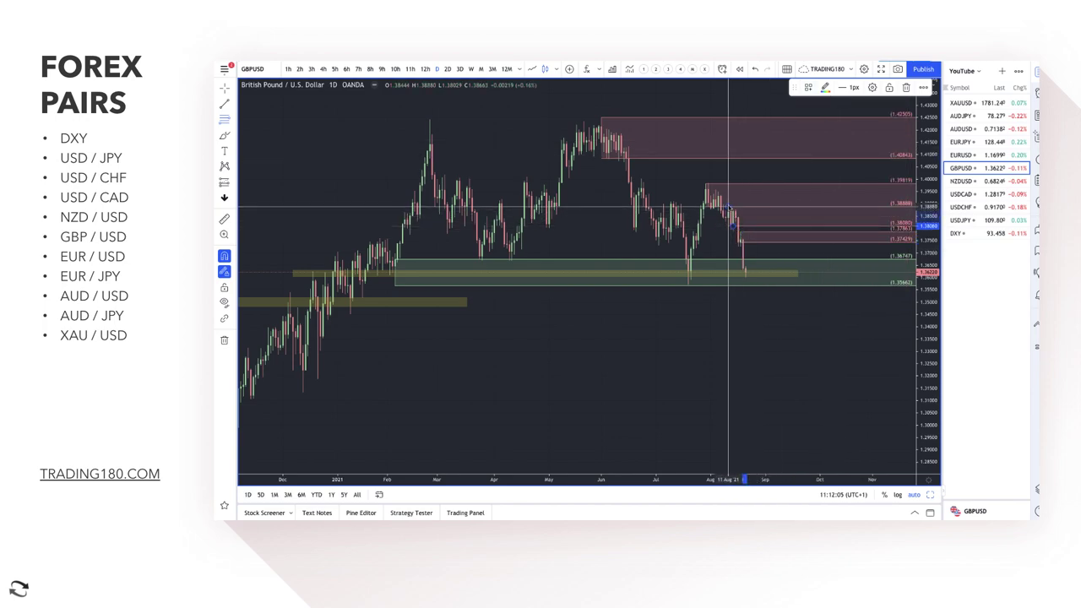
{"action": "key", "text": "ctrl+Tab"}
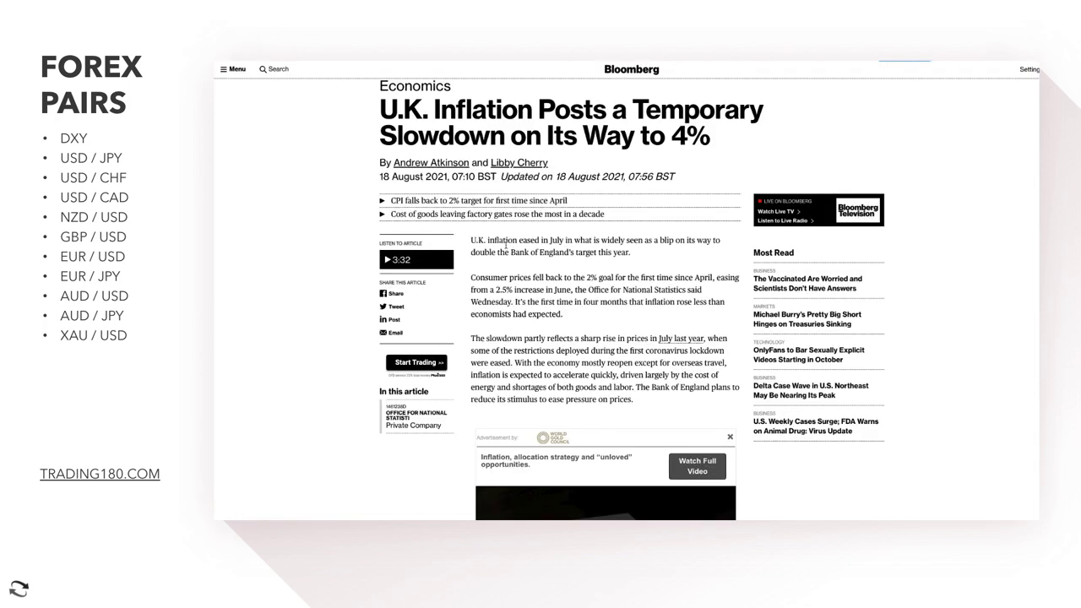
{"action": "scroll", "coordinate": [478, 157], "scroll_direction": "up", "scroll_amount": 1}
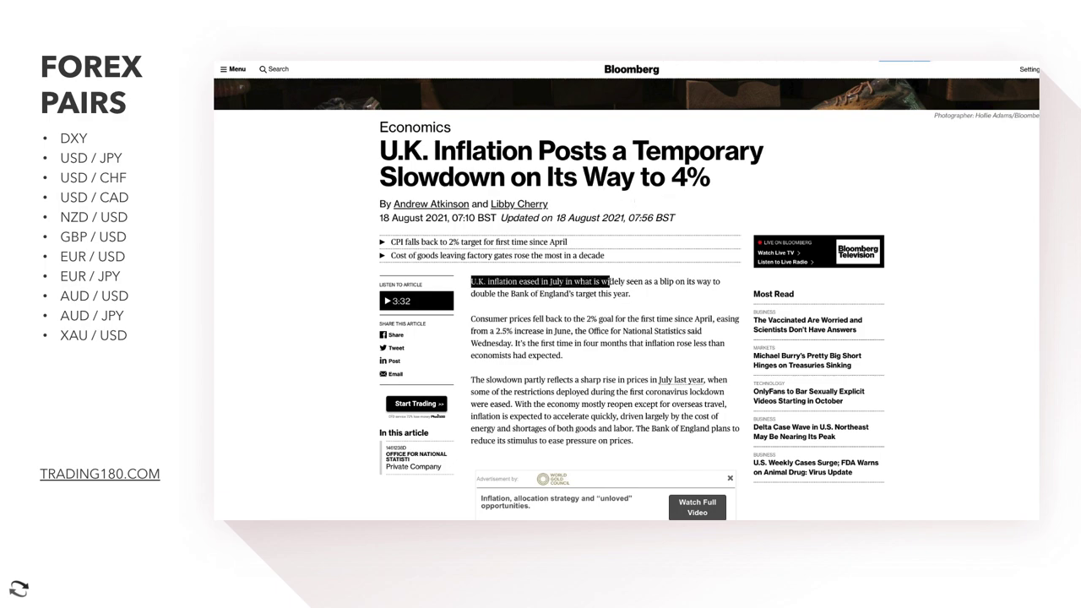
{"action": "left_click_drag", "start_coordinate": [704, 288], "coordinate": [530, 297]}
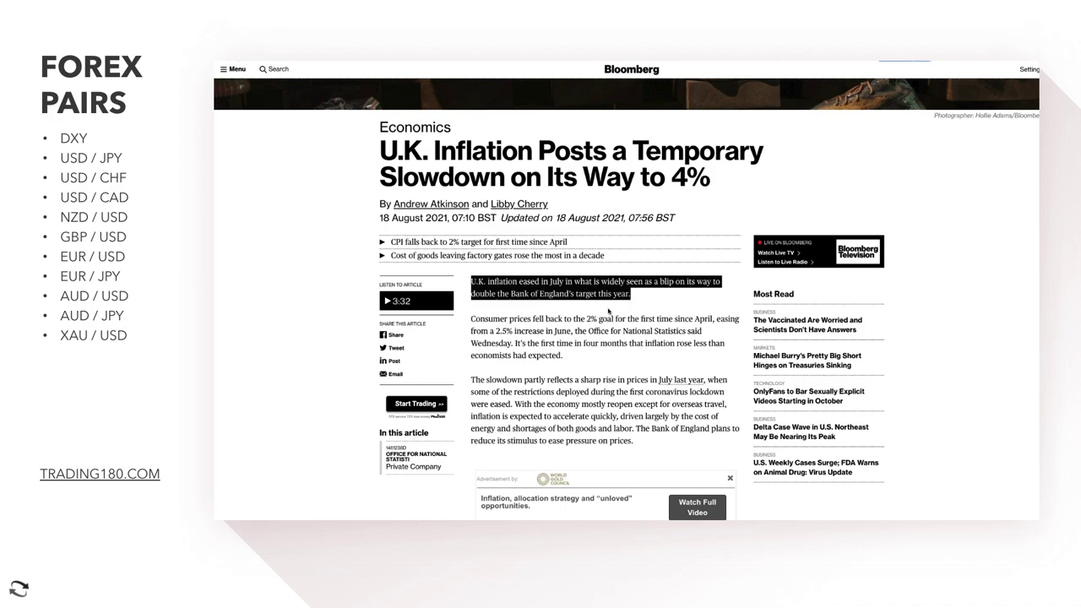
{"action": "left_click", "coordinate": [608, 311]}
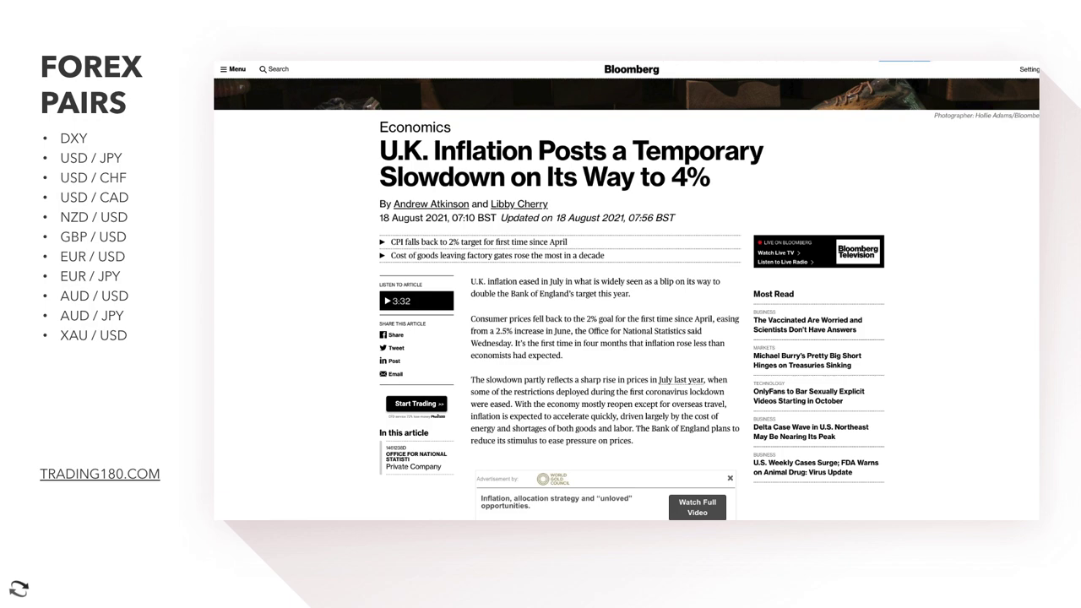
{"action": "key", "text": "Right"}
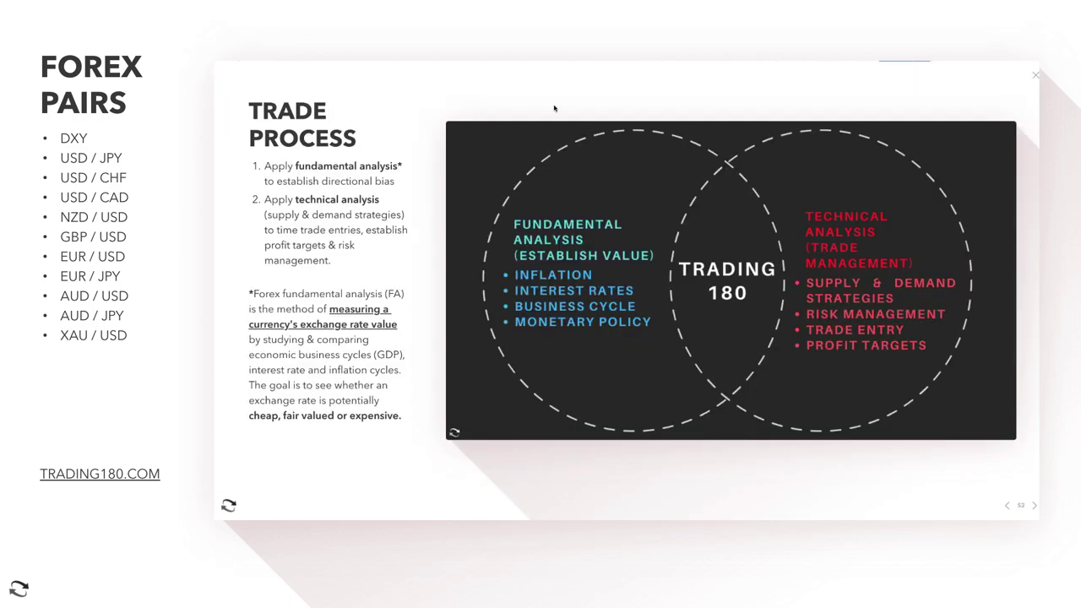
Advance past the Trade Process Venn diagram slide to the YouTube poll slide.
{"action": "key", "text": "Right"}
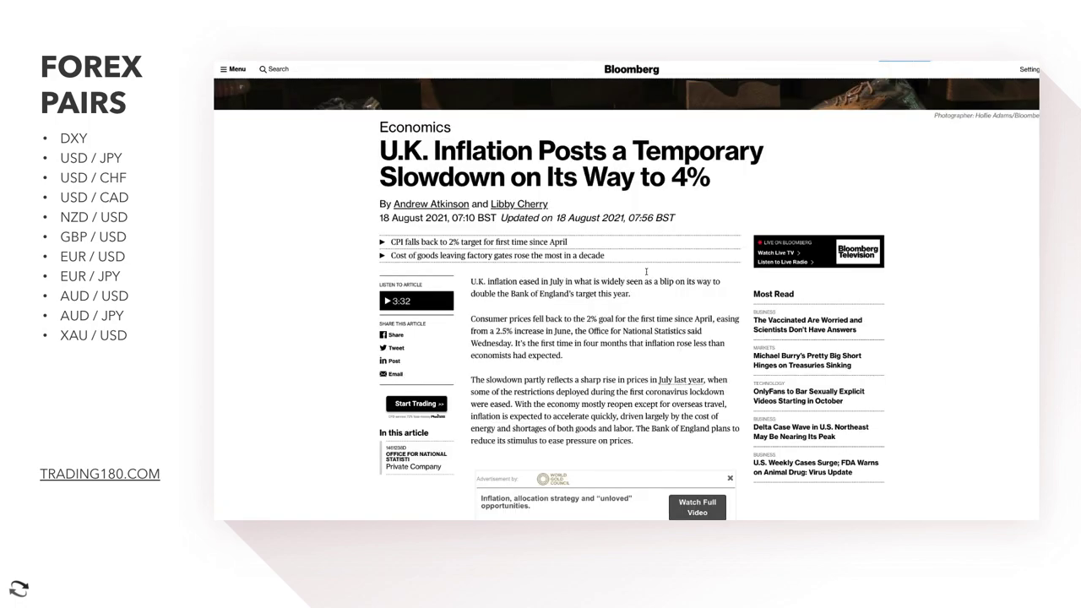
Scroll to the KPMG quote on inflation rising above 2%, highlight it fully, then clear the highlight.
{"action": "scroll", "coordinate": [643, 329], "scroll_direction": "down", "scroll_amount": 10}
{"action": "scroll", "coordinate": [642, 329], "scroll_direction": "down", "scroll_amount": 1}
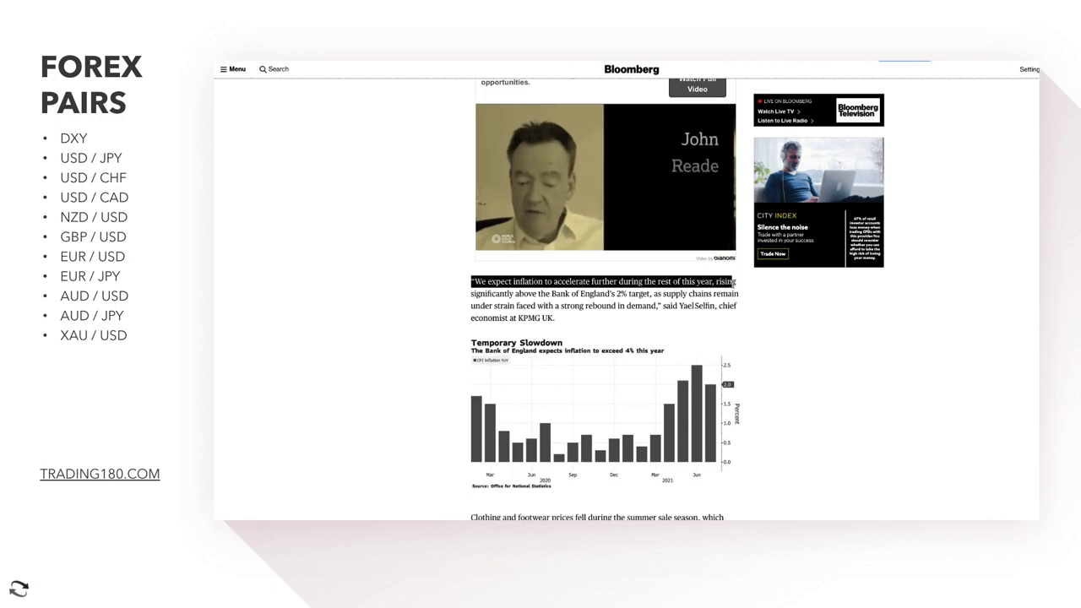
{"action": "left_click_drag", "start_coordinate": [737, 281], "coordinate": [513, 294]}
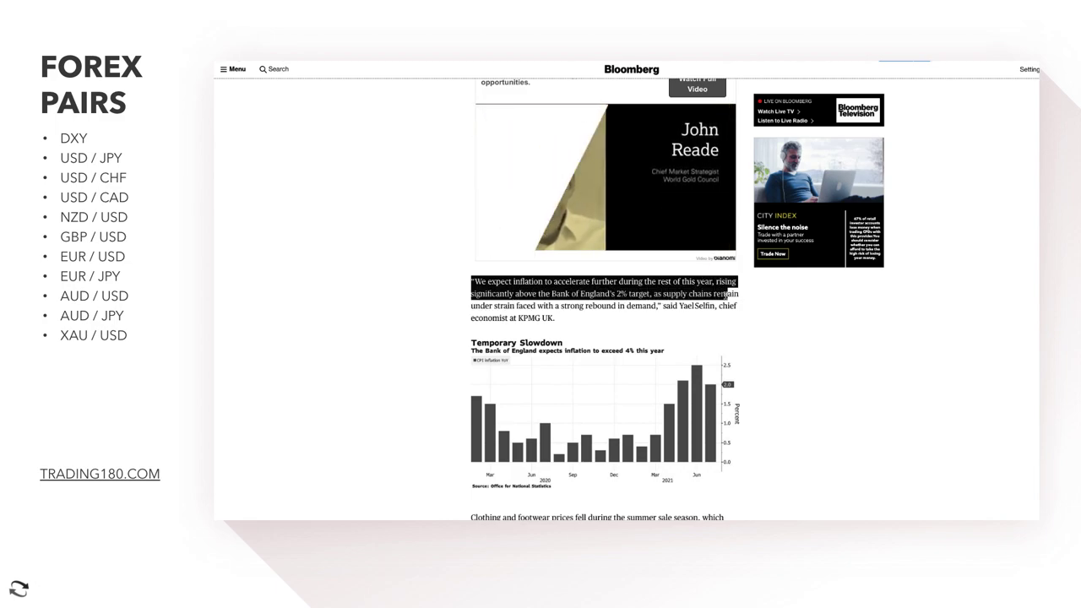
{"action": "left_click_drag", "start_coordinate": [732, 294], "coordinate": [537, 305]}
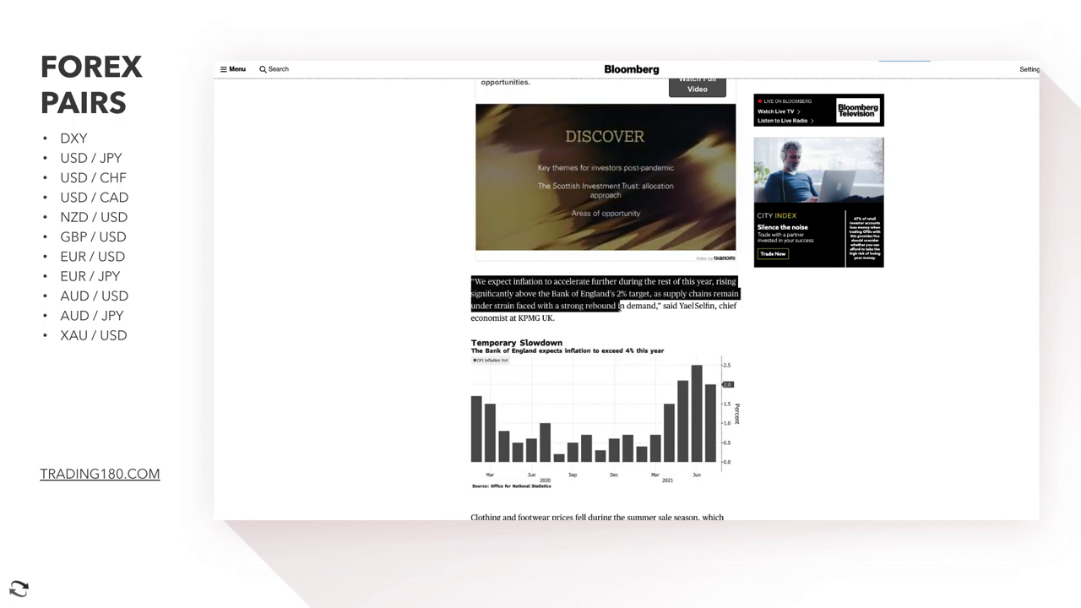
{"action": "left_click_drag", "start_coordinate": [621, 306], "coordinate": [662, 305]}
{"action": "left_click", "coordinate": [391, 216]}
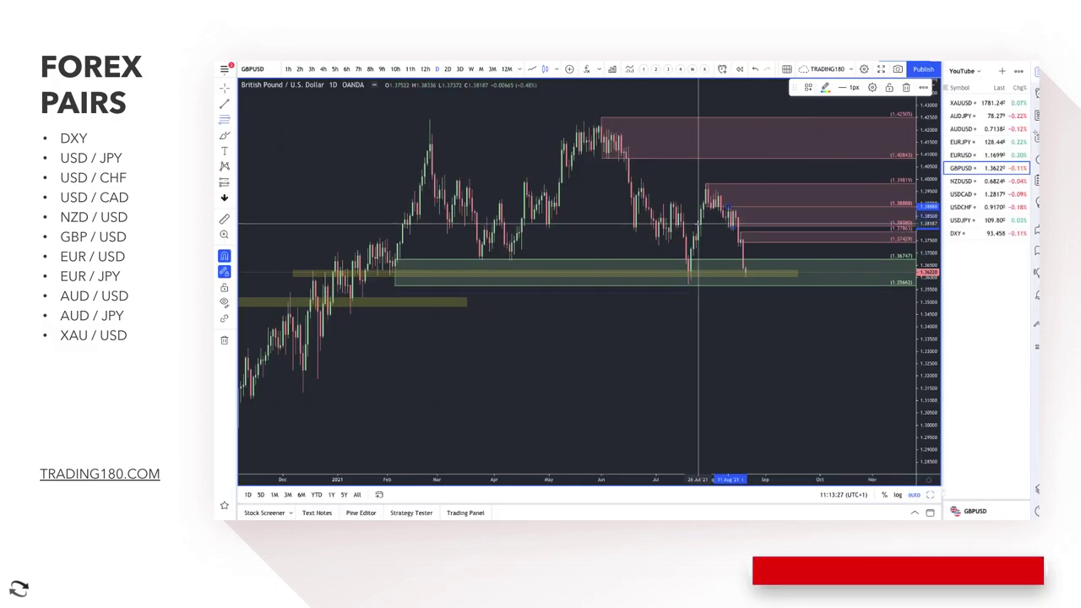
Brush a curved upward arrow below the zone and label it with a hand-drawn '2'.
{"action": "left_click", "coordinate": [685, 323]}
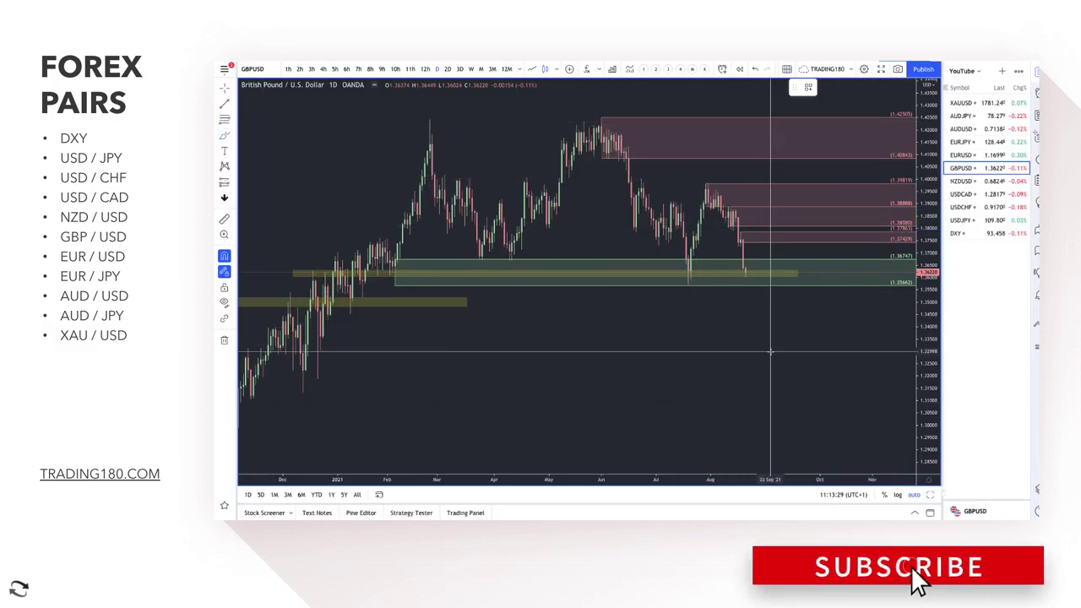
{"action": "mouse_move", "coordinate": [768, 336]}
{"action": "left_mouse_down"}
{"action": "mouse_move", "coordinate": [814, 296]}
{"action": "mouse_move", "coordinate": [818, 312]}
{"action": "left_mouse_up"}
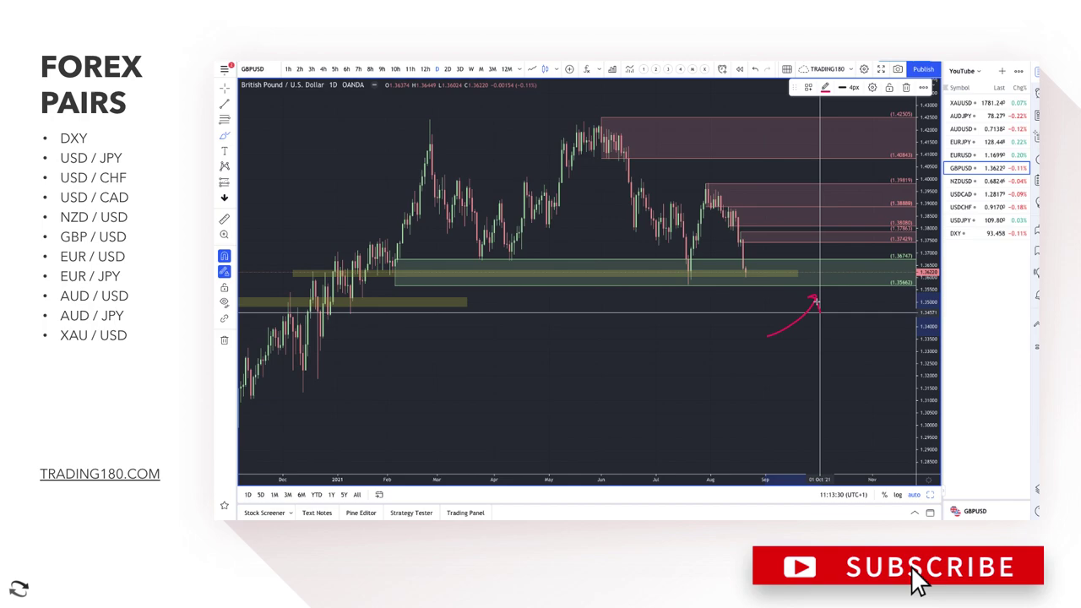
{"action": "left_click", "coordinate": [747, 270]}
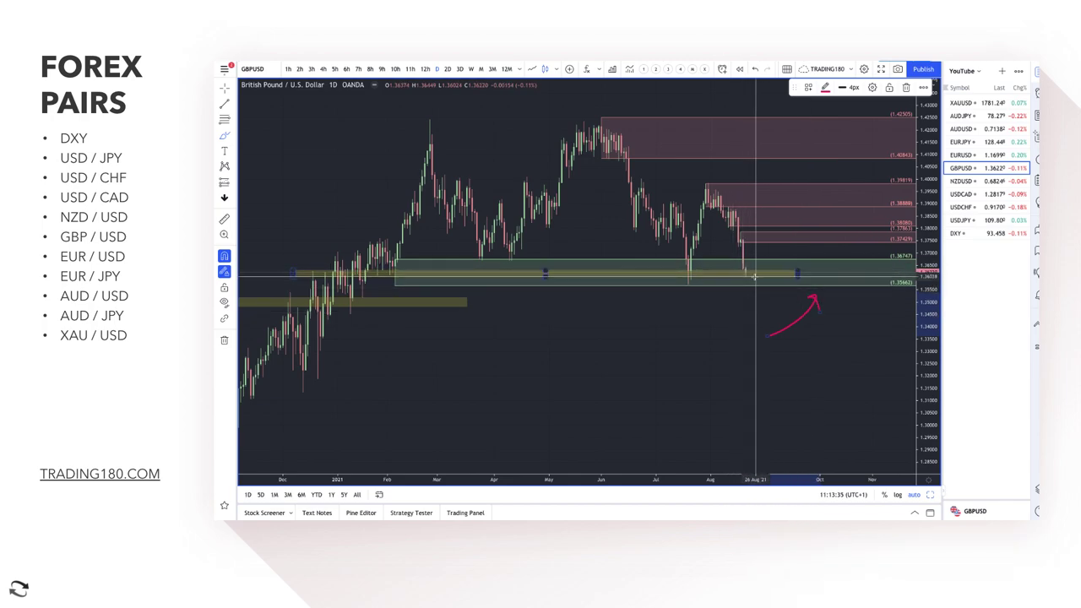
{"action": "left_click", "coordinate": [756, 308]}
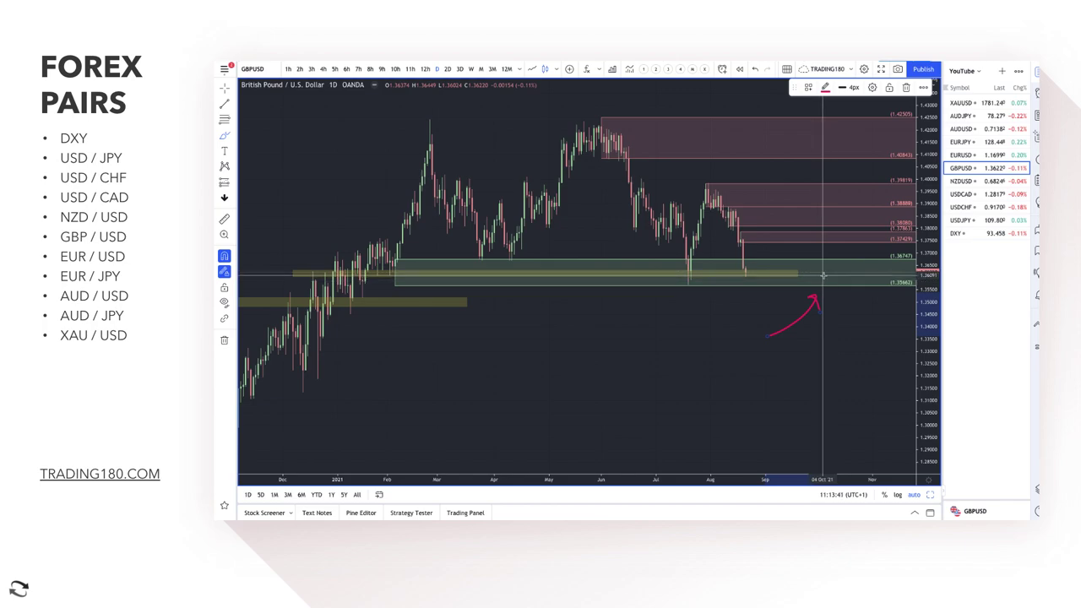
{"action": "mouse_move", "coordinate": [830, 329]}
{"action": "left_mouse_down"}
{"action": "mouse_move", "coordinate": [847, 347]}
{"action": "mouse_move", "coordinate": [869, 288]}
{"action": "mouse_move", "coordinate": [893, 296]}
{"action": "left_mouse_up"}
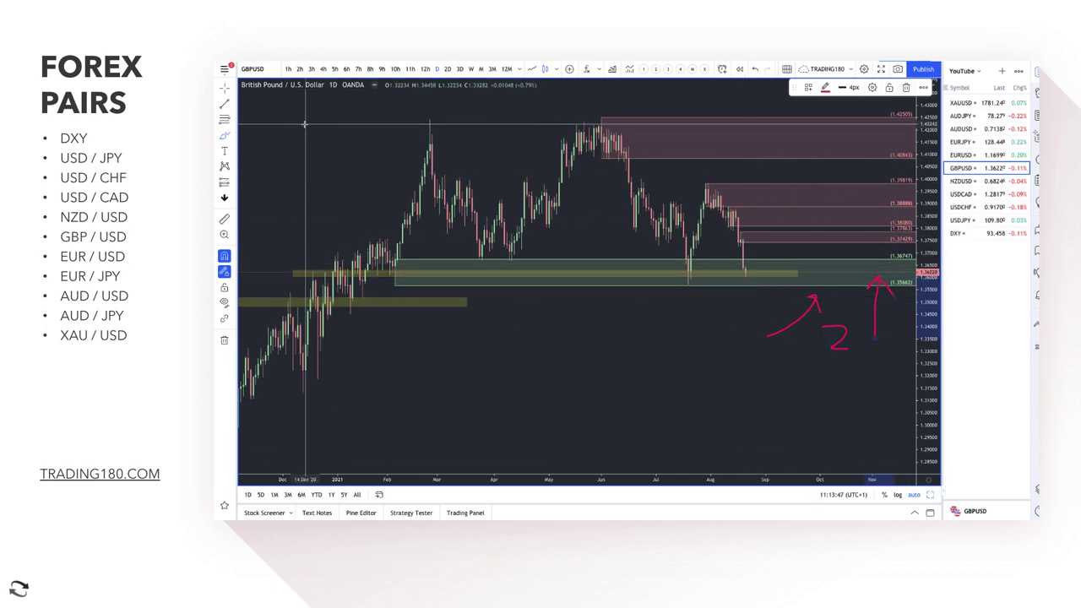
Draw an up-arrow toward 1.39, circle the July low, and extend the lower yellow zone to recent prices.
{"action": "mouse_move", "coordinate": [747, 276]}
{"action": "left_mouse_down"}
{"action": "mouse_move", "coordinate": [791, 199]}
{"action": "mouse_move", "coordinate": [799, 212]}
{"action": "left_mouse_up"}
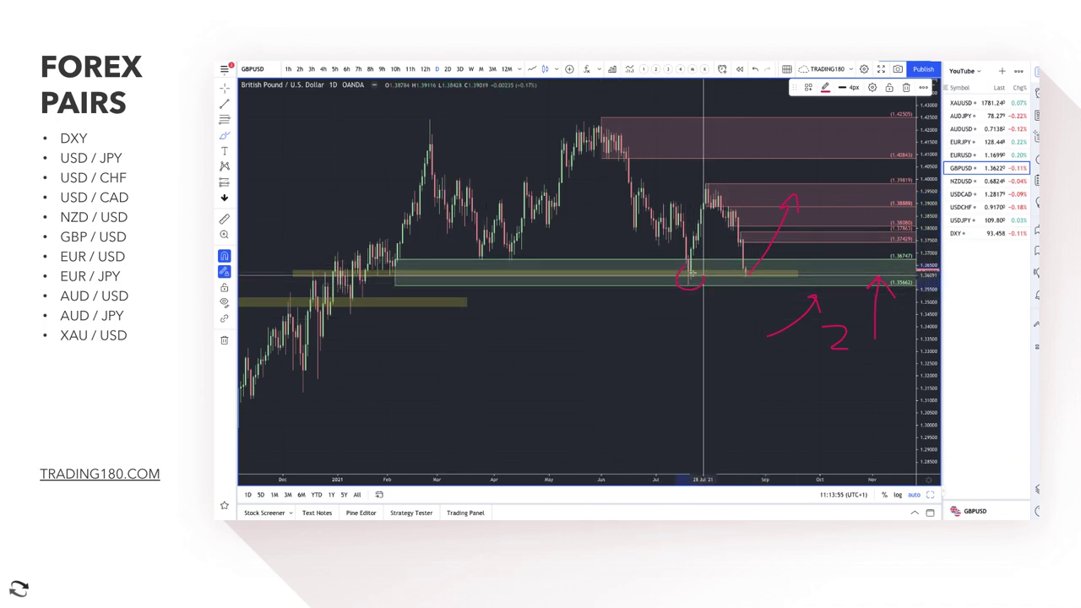
{"action": "left_click_drag", "start_coordinate": [700, 262], "coordinate": [703, 269]}
{"action": "scroll", "coordinate": [694, 322], "scroll_direction": "down", "scroll_amount": 2}
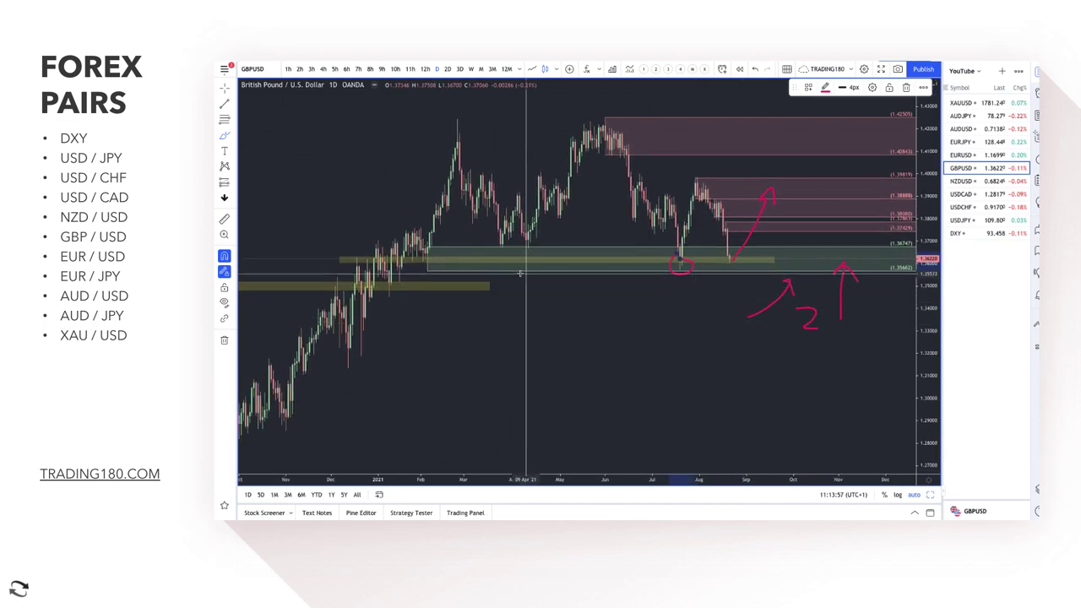
{"action": "left_click_drag", "start_coordinate": [490, 287], "coordinate": [902, 288]}
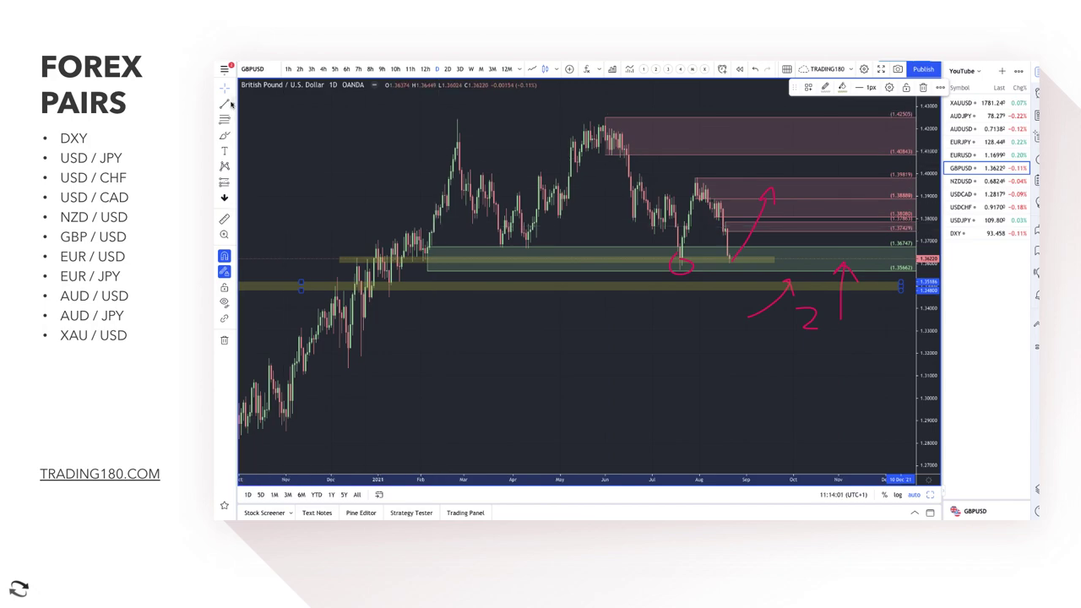
Draw a zone from 1.35860 down to 1.34510 below the yellow band, styled with the '2. DEMAND' template.
{"action": "key", "text": "Escape"}
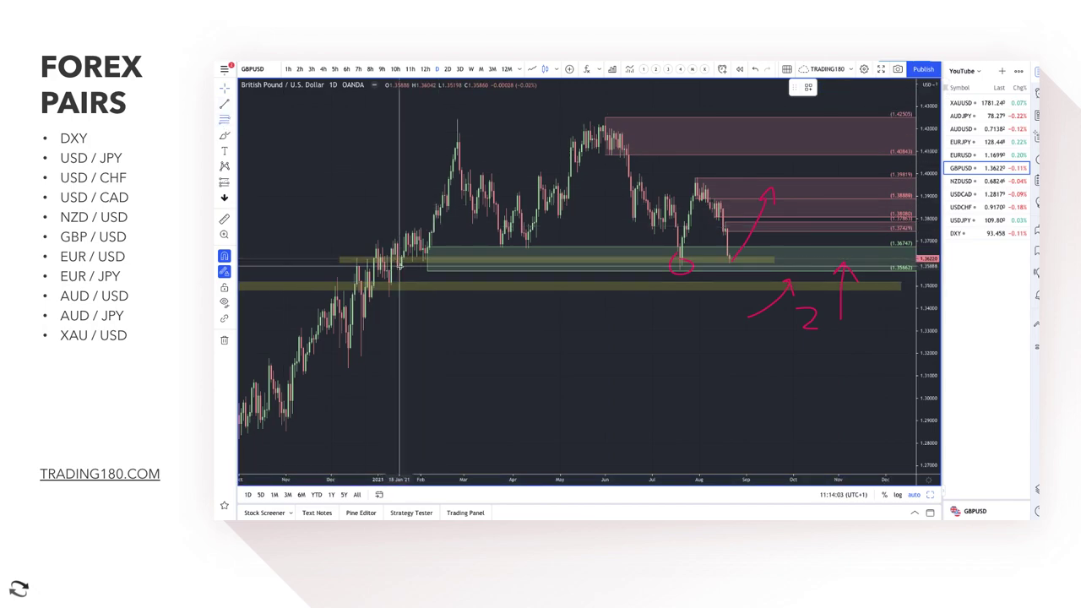
{"action": "left_click_drag", "start_coordinate": [400, 268], "coordinate": [389, 297]}
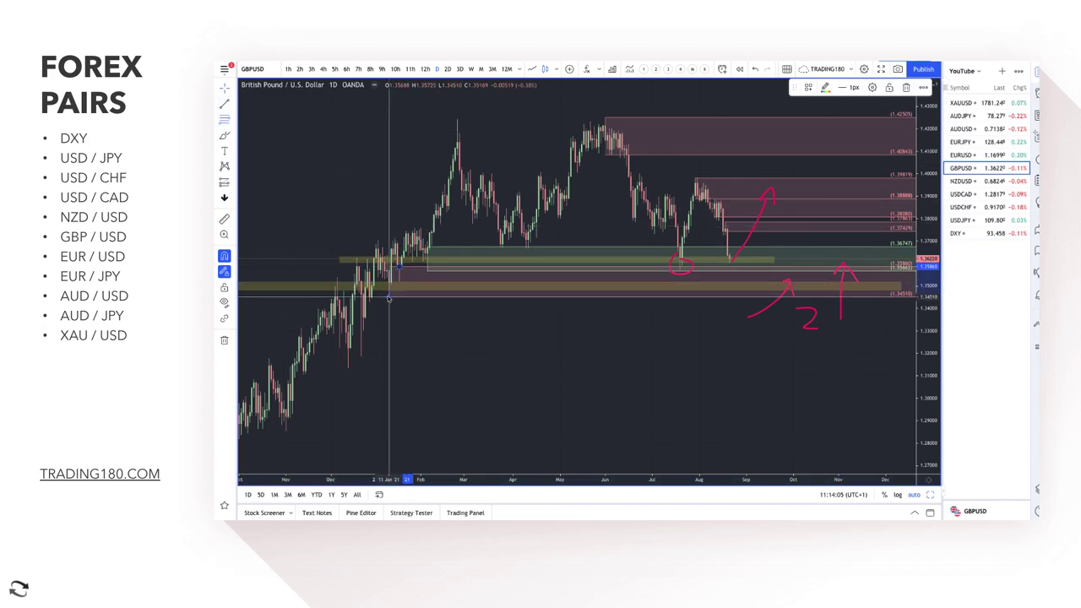
{"action": "left_click", "coordinate": [809, 87]}
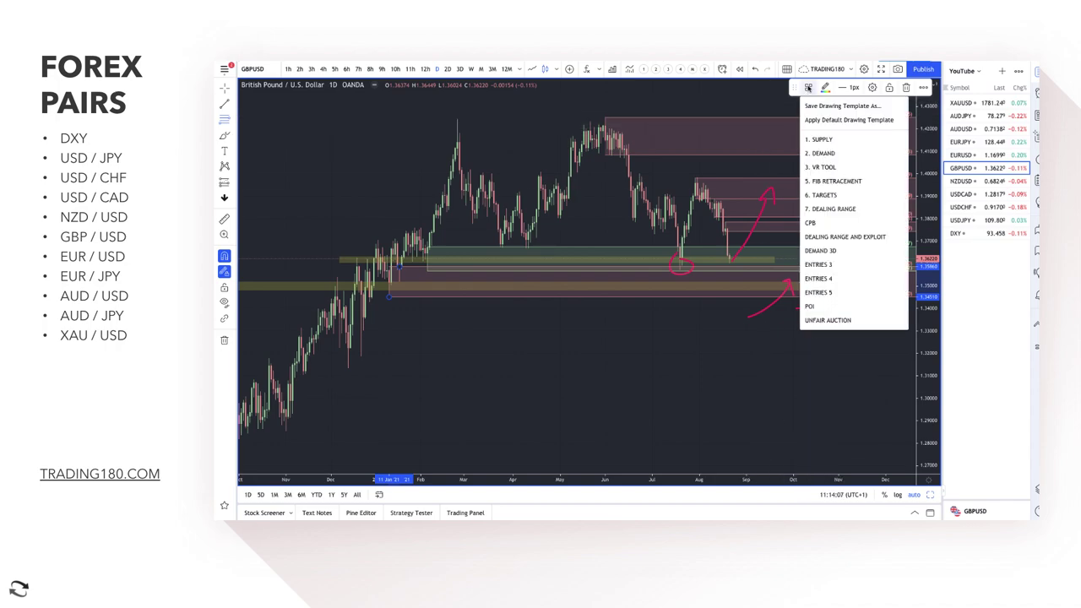
{"action": "left_click", "coordinate": [835, 153]}
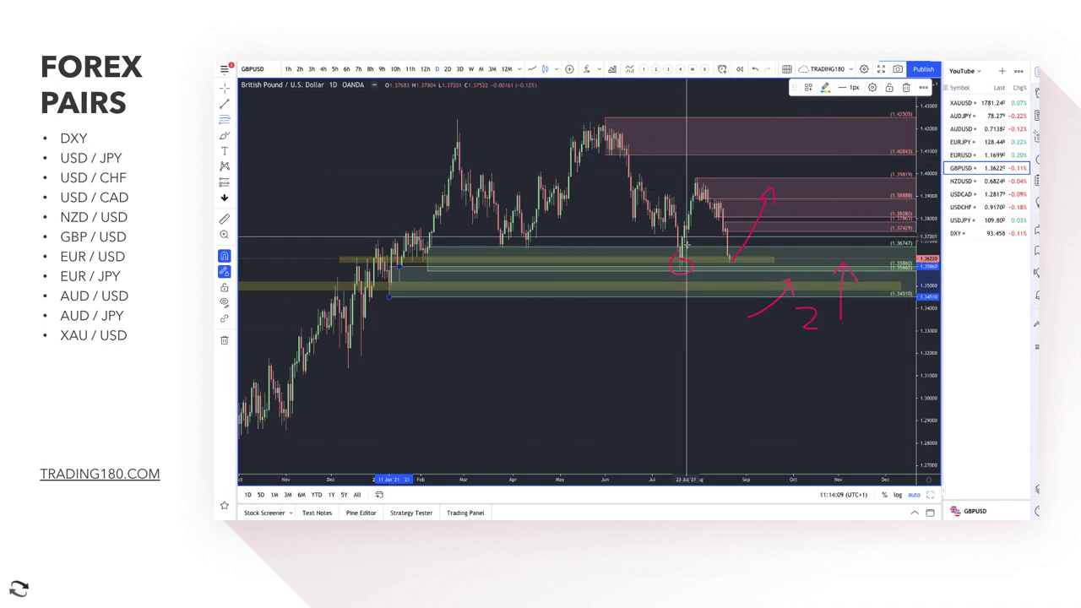
{"action": "scroll", "coordinate": [499, 300], "scroll_direction": "down", "scroll_amount": 2}
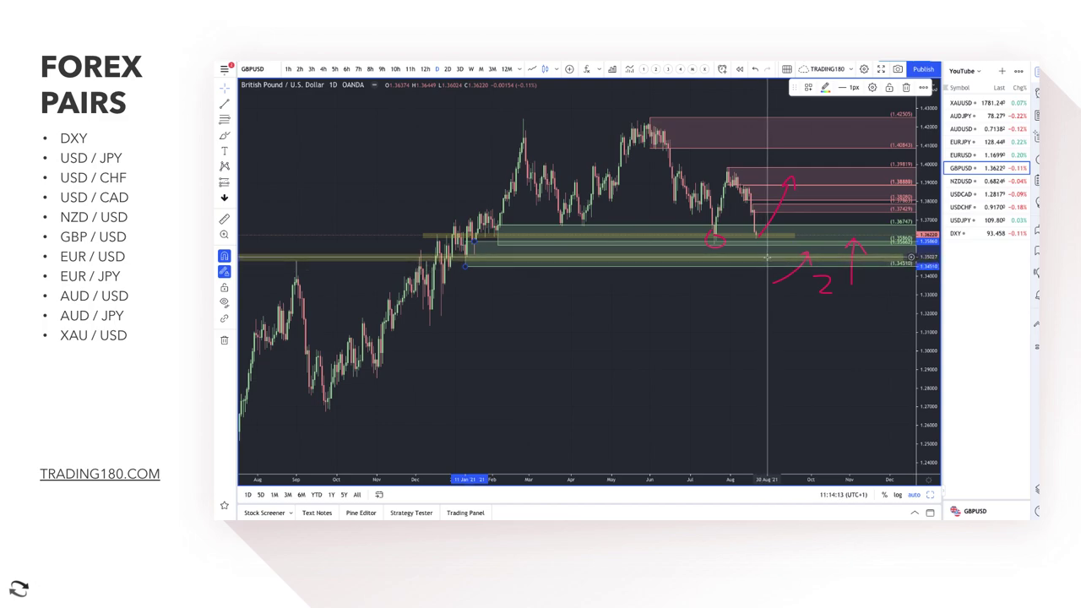
{"action": "left_click", "coordinate": [223, 135]}
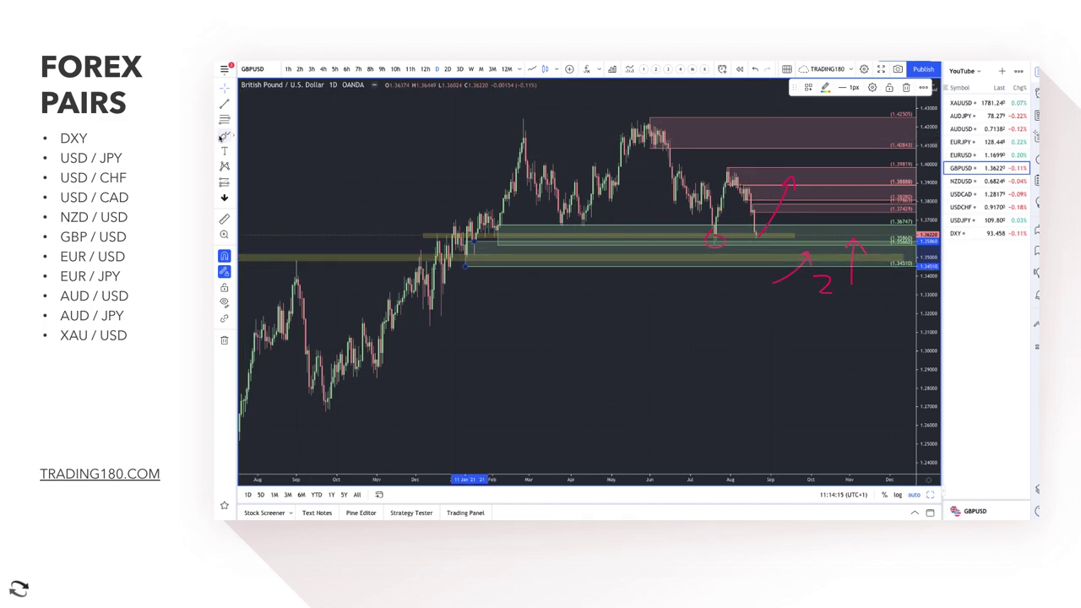
Circle the September and December zone touches, sketch dip-and-rebound and pullback arrows, and circle their crossing.
{"action": "left_click_drag", "start_coordinate": [298, 250], "coordinate": [297, 251]}
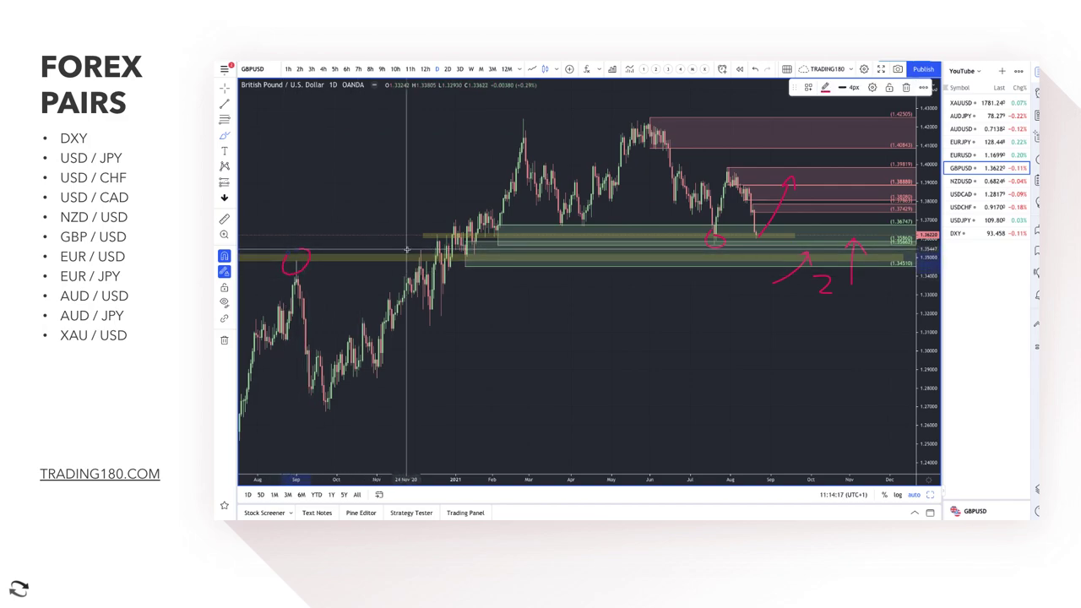
{"action": "mouse_move", "coordinate": [414, 254]}
{"action": "left_mouse_down"}
{"action": "mouse_move", "coordinate": [407, 268]}
{"action": "mouse_move", "coordinate": [415, 254]}
{"action": "mouse_move", "coordinate": [467, 247]}
{"action": "mouse_move", "coordinate": [459, 262]}
{"action": "left_mouse_up"}
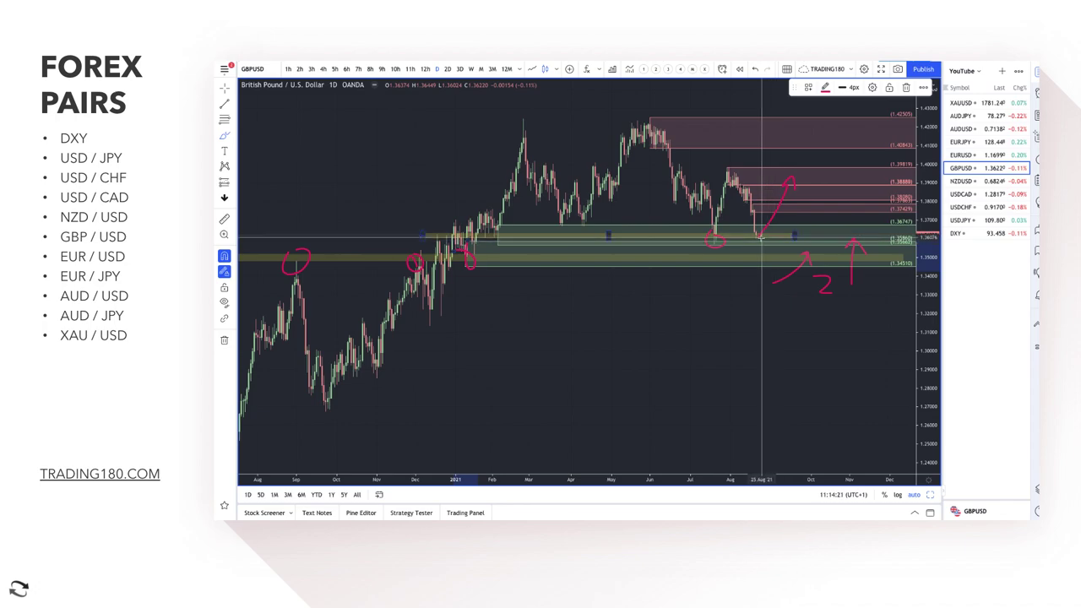
{"action": "mouse_move", "coordinate": [763, 237]}
{"action": "left_mouse_down"}
{"action": "mouse_move", "coordinate": [803, 255]}
{"action": "mouse_move", "coordinate": [823, 236]}
{"action": "left_mouse_up"}
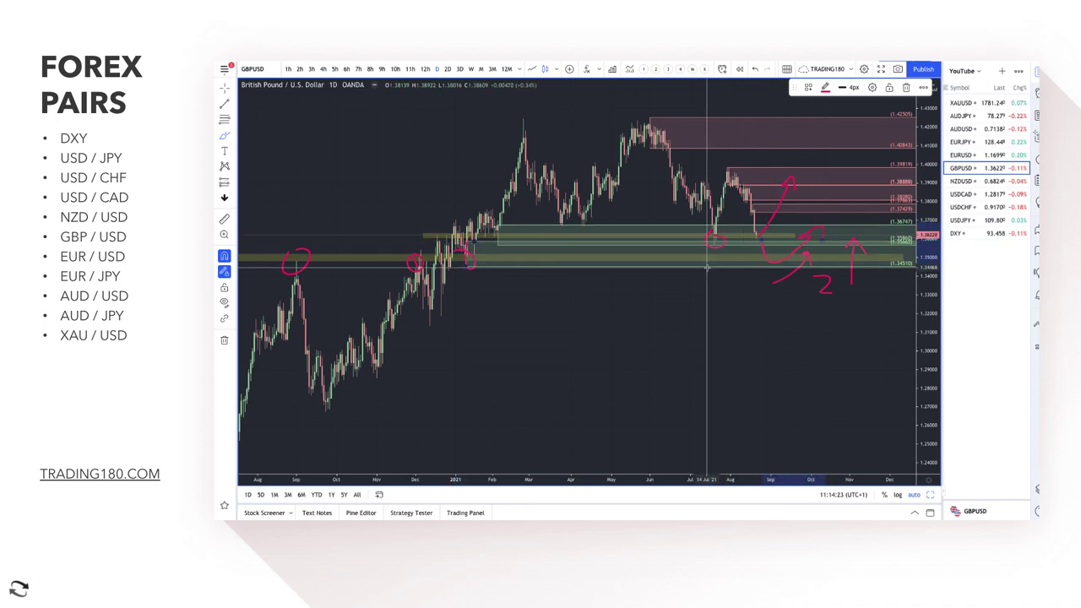
{"action": "scroll", "coordinate": [688, 270], "scroll_direction": "up", "scroll_amount": 3}
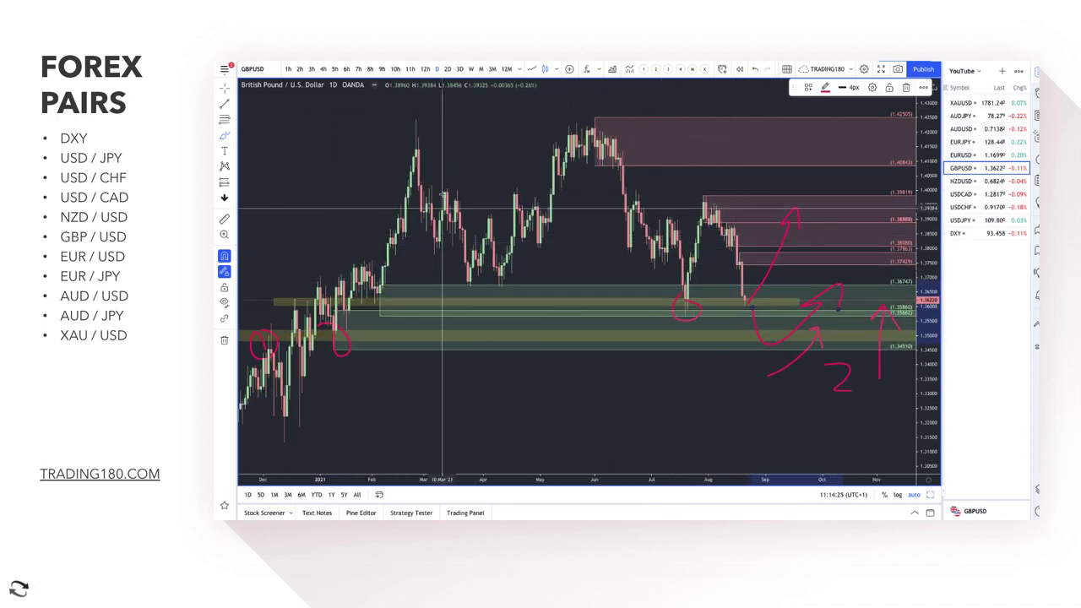
{"action": "left_click", "coordinate": [745, 301]}
{"action": "left_click_drag", "start_coordinate": [774, 258], "coordinate": [796, 285]}
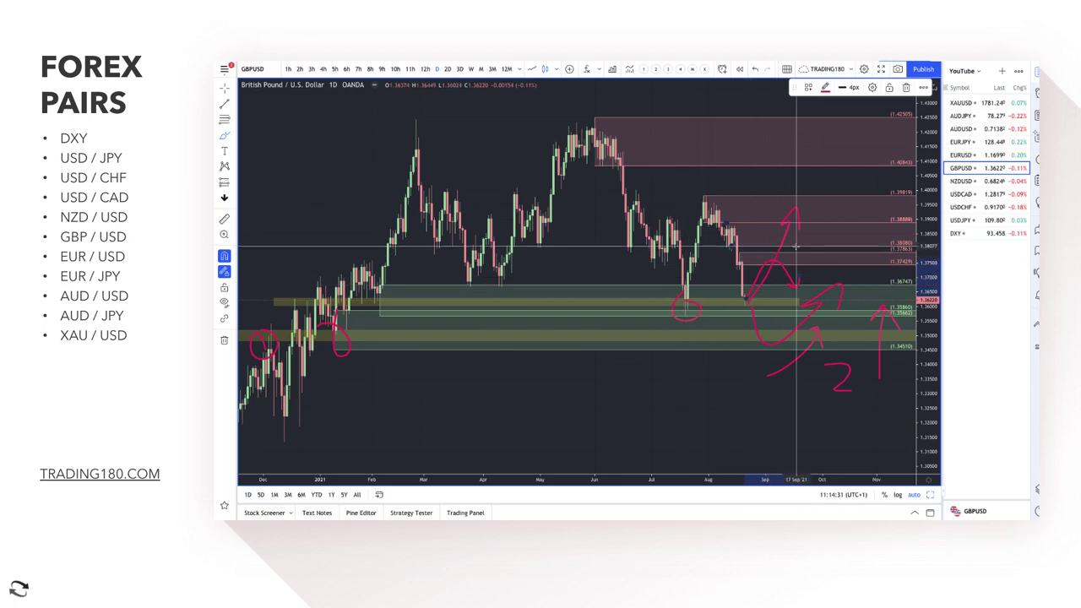
{"action": "left_click_drag", "start_coordinate": [768, 256], "coordinate": [765, 253]}
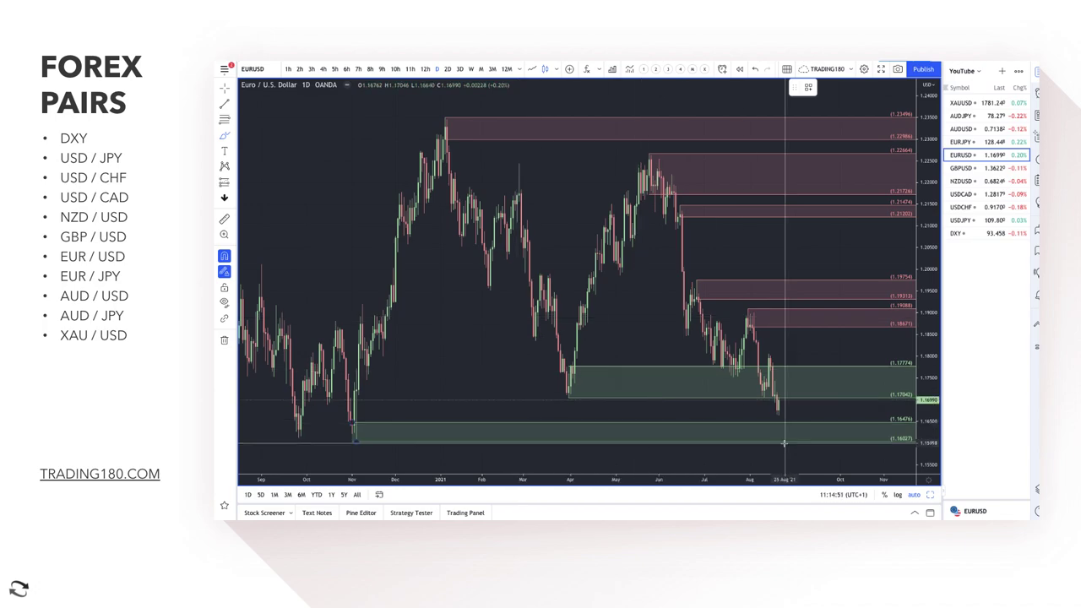
Delete the upper green demand zone on the EURUSD chart.
{"action": "scroll", "coordinate": [808, 420], "scroll_direction": "up", "scroll_amount": 3}
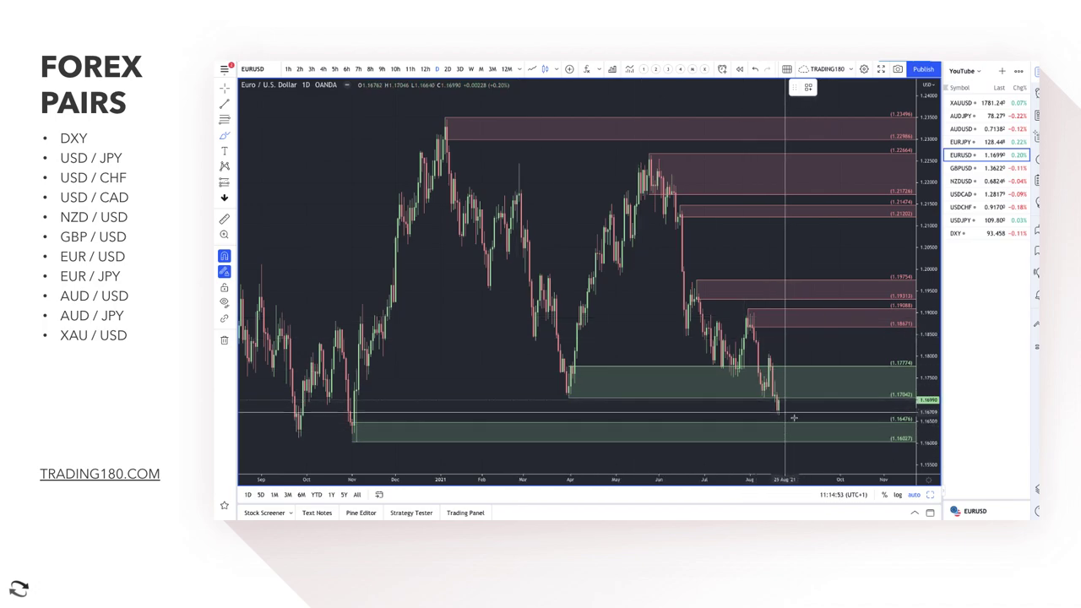
{"action": "scroll", "coordinate": [836, 373], "scroll_direction": "up", "scroll_amount": 1}
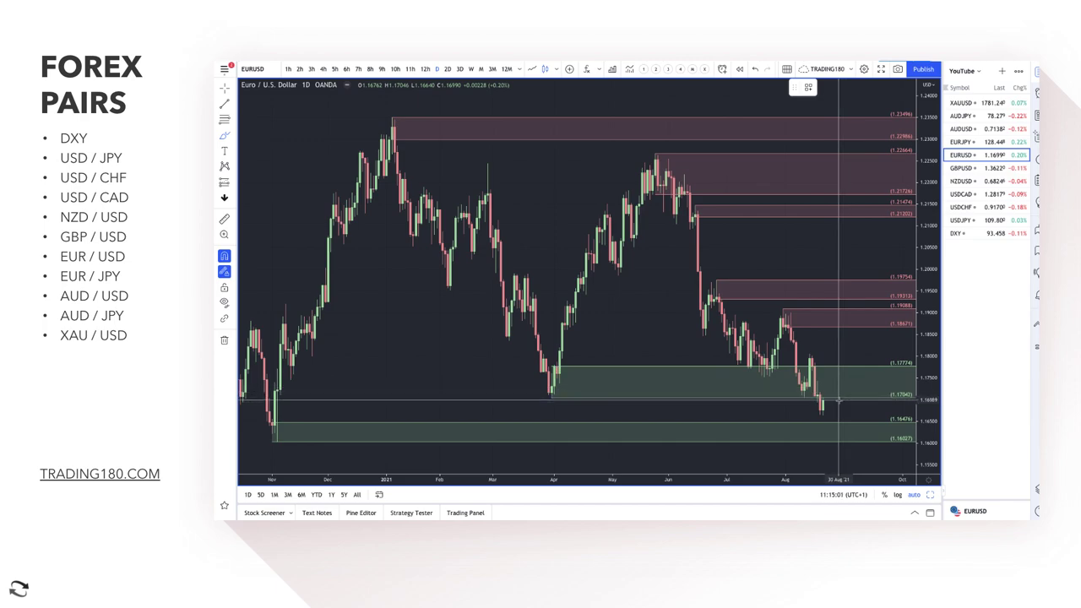
{"action": "left_click", "coordinate": [824, 370]}
{"action": "key", "text": "Delete"}
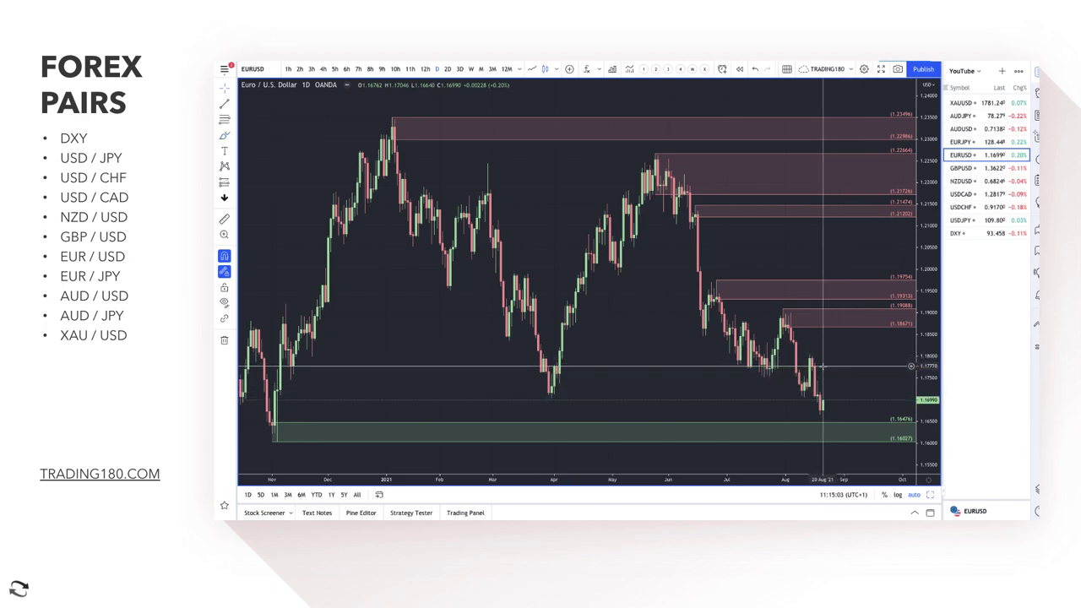
Draw a zone from 1.18049 to 1.17297 above the latest candles with the '1. SUPPLY' template.
{"action": "left_click", "coordinate": [231, 137]}
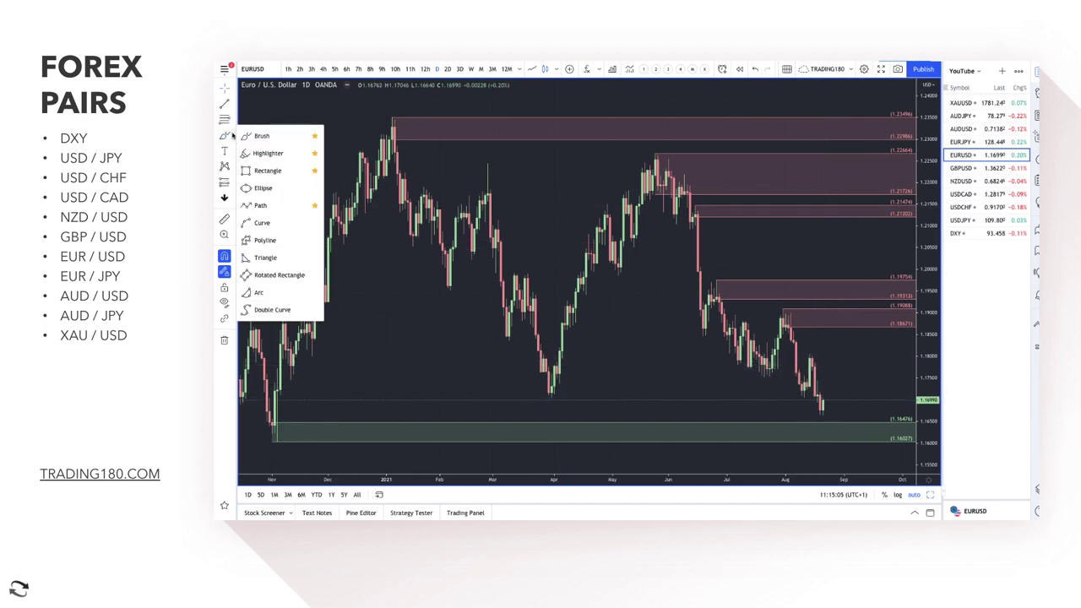
{"action": "left_click", "coordinate": [230, 123]}
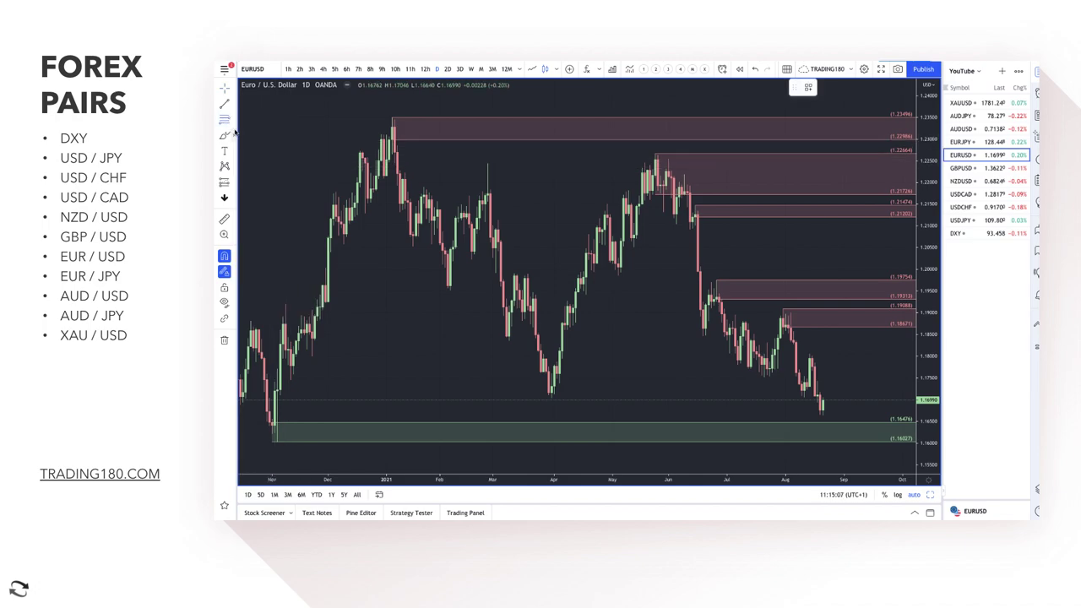
{"action": "left_click", "coordinate": [233, 121]}
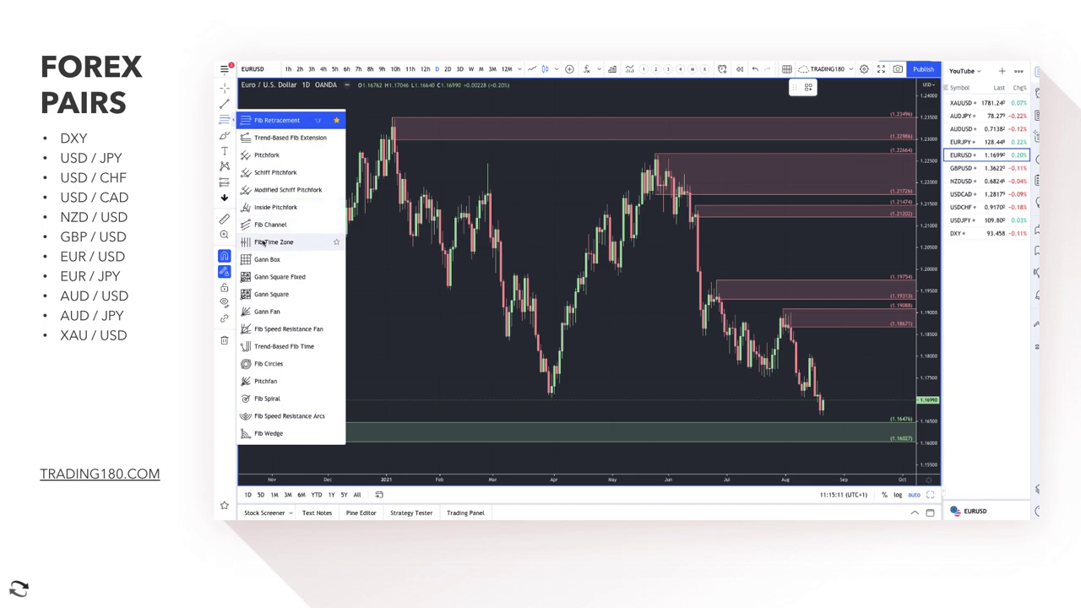
{"action": "left_click", "coordinate": [231, 121]}
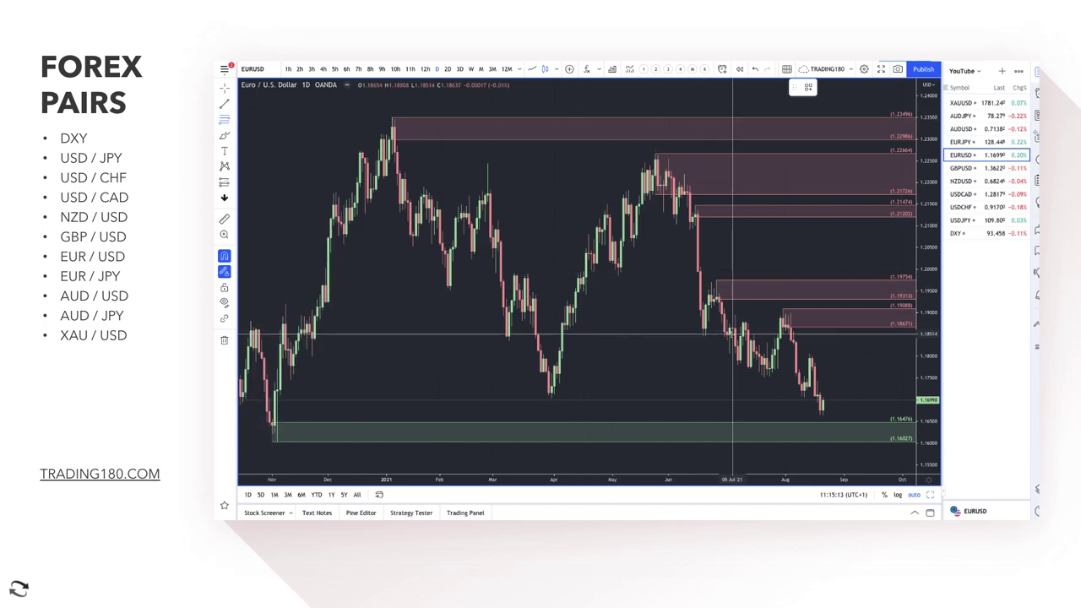
{"action": "left_click_drag", "start_coordinate": [807, 389], "coordinate": [809, 353]}
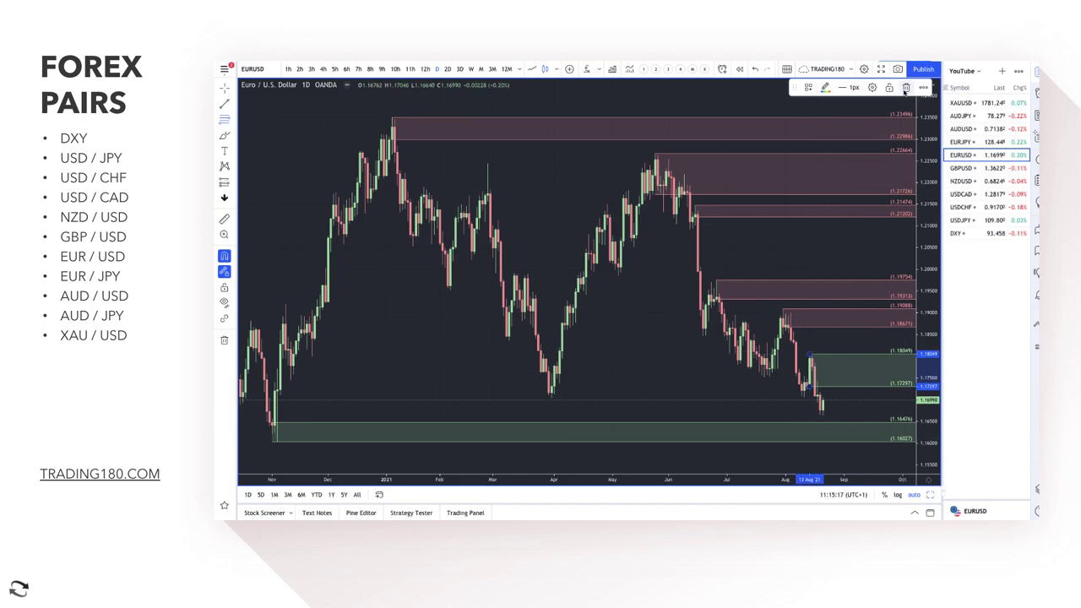
{"action": "left_click", "coordinate": [811, 88]}
{"action": "left_click", "coordinate": [836, 140]}
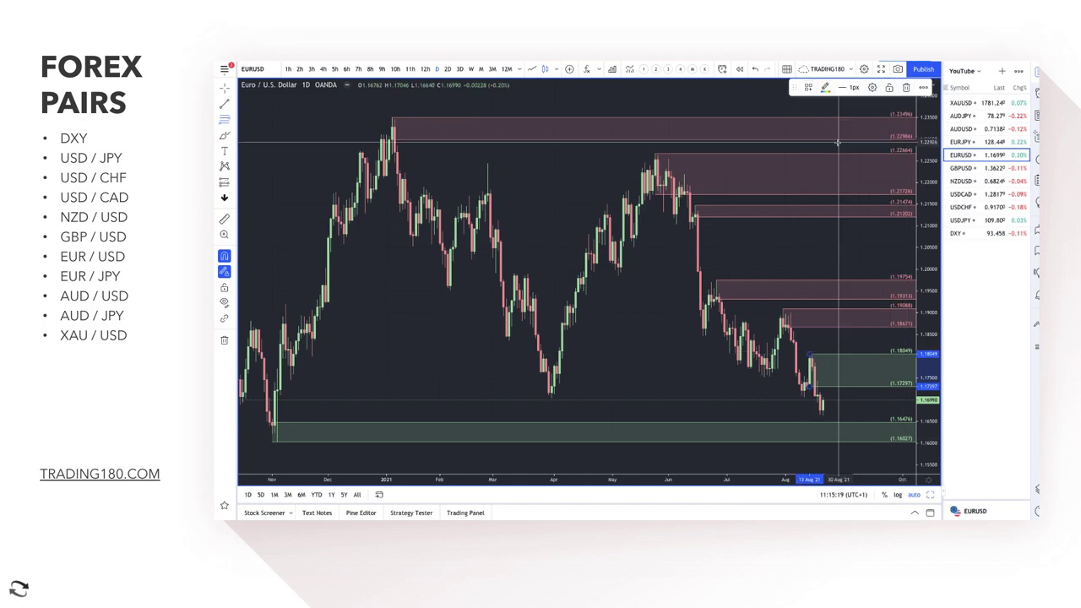
{"action": "left_click_drag", "start_coordinate": [818, 395], "coordinate": [814, 378]}
Draw a thin red band from March to the latest candles and highlight a short projected move.
{"action": "scroll", "coordinate": [765, 349], "scroll_direction": "up", "scroll_amount": 3}
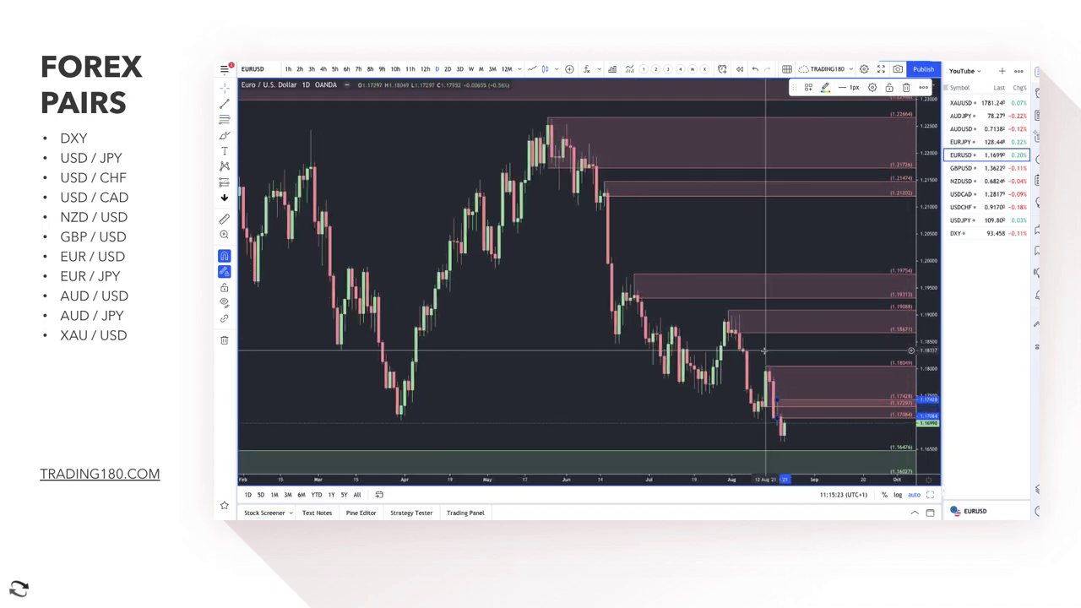
{"action": "left_click", "coordinate": [234, 138]}
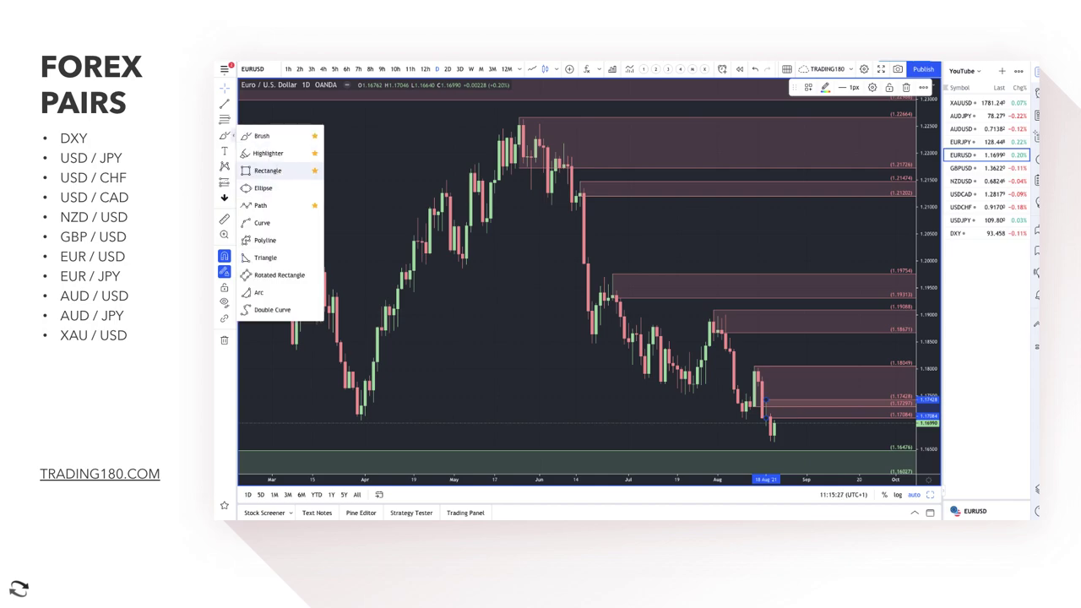
{"action": "left_click", "coordinate": [268, 171]}
{"action": "left_click_drag", "start_coordinate": [321, 421], "coordinate": [896, 413]}
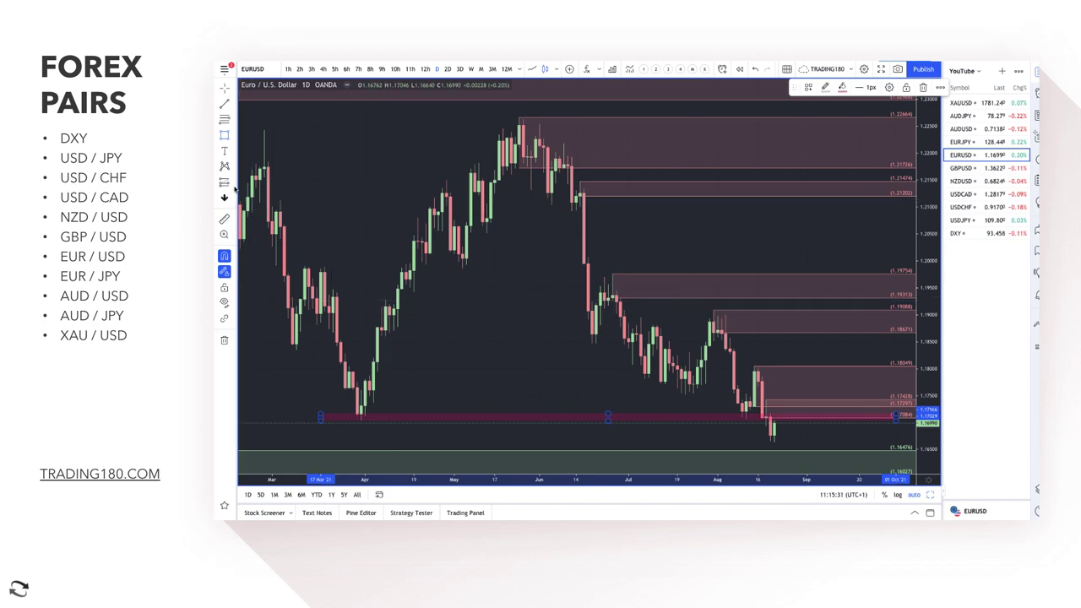
{"action": "left_click", "coordinate": [234, 135]}
{"action": "left_click", "coordinate": [265, 152]}
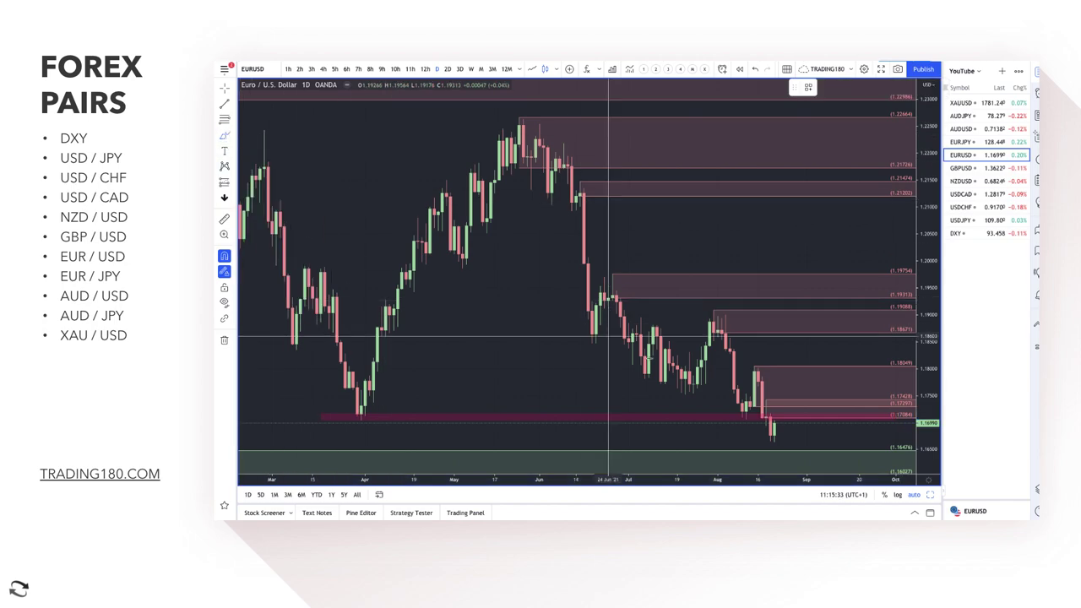
{"action": "left_click_drag", "start_coordinate": [779, 438], "coordinate": [790, 414]}
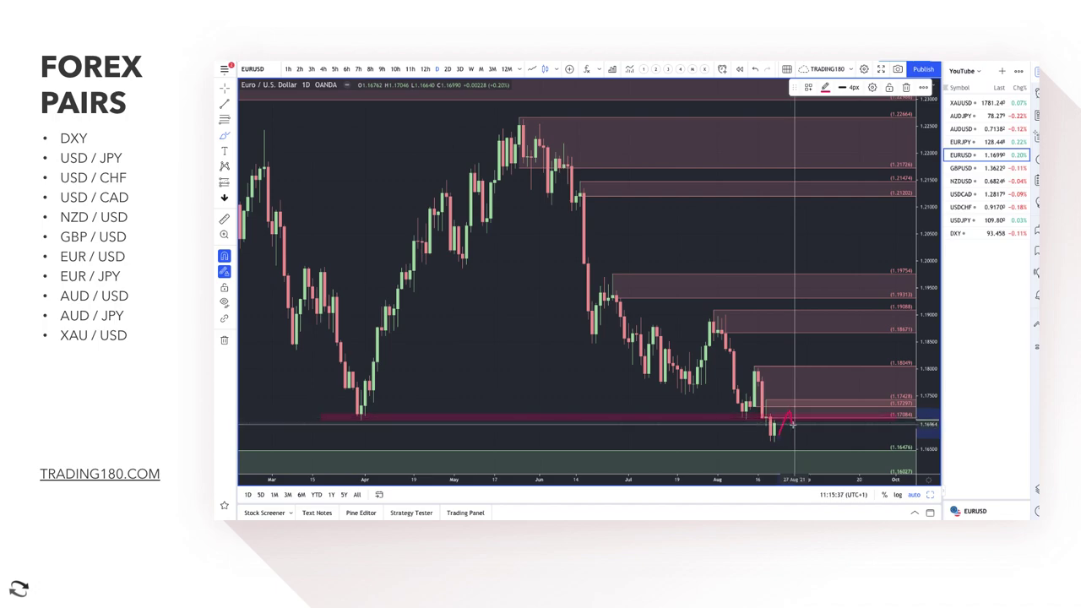
Add a second thin band from late June to the right edge and sketch a projected drop beside it.
{"action": "left_click", "coordinate": [233, 136]}
{"action": "left_click", "coordinate": [270, 169]}
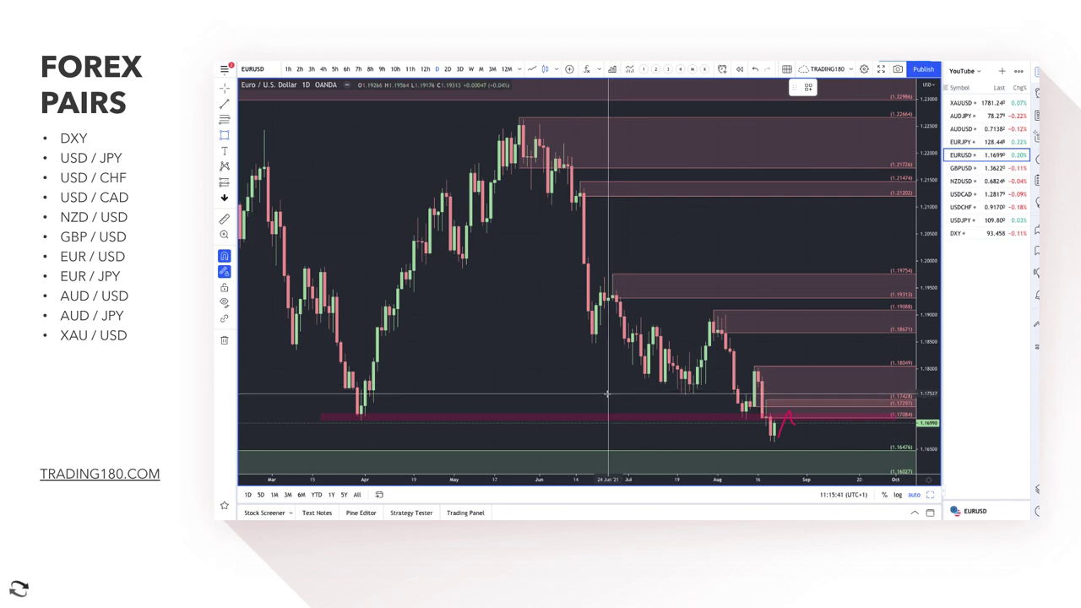
{"action": "left_click_drag", "start_coordinate": [607, 391], "coordinate": [887, 390]}
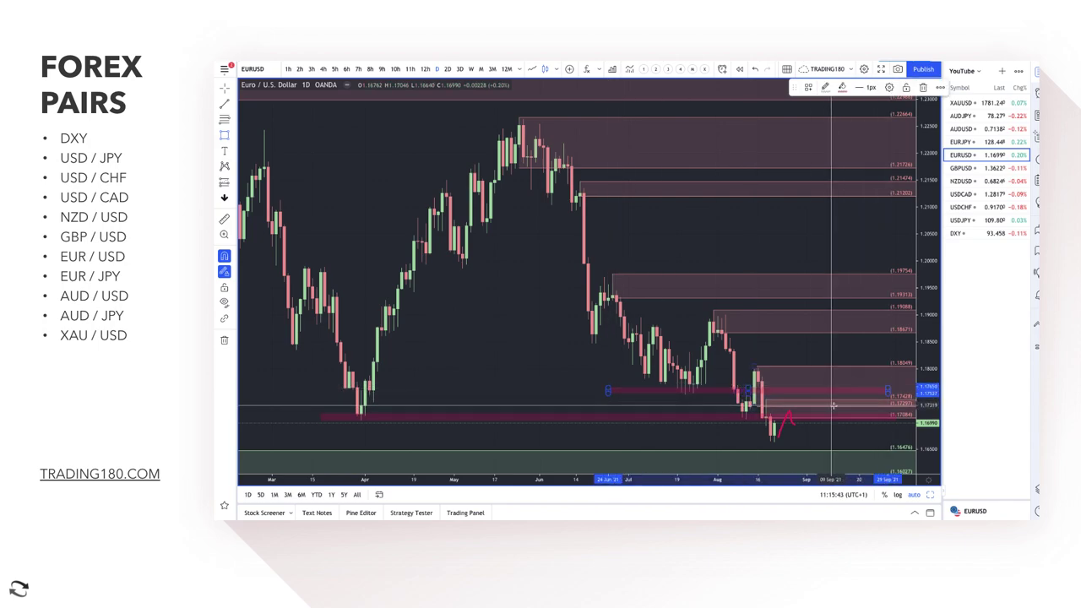
{"action": "left_click", "coordinate": [233, 136]}
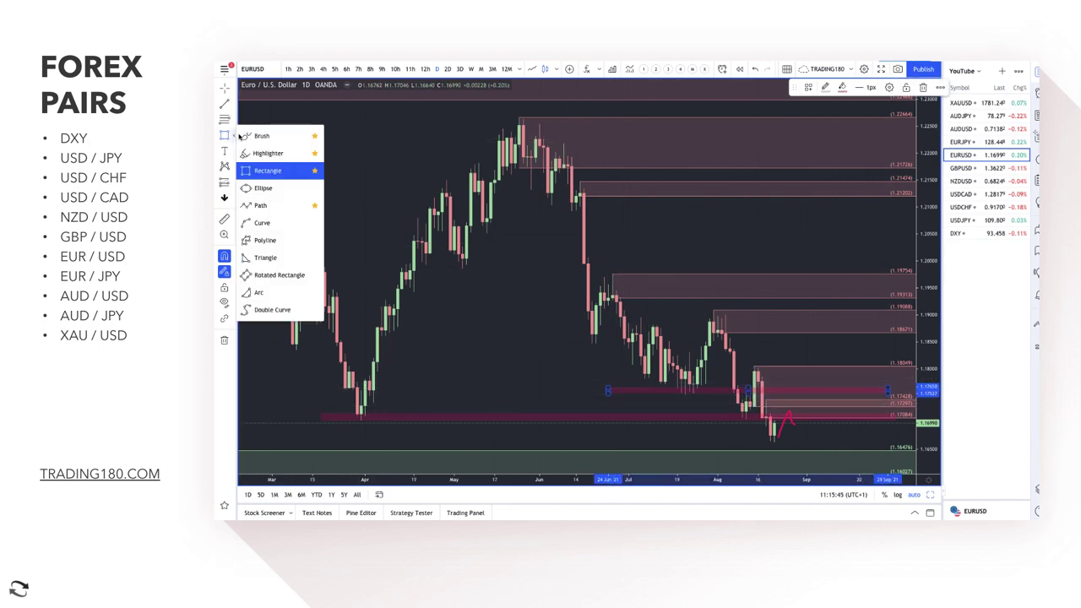
{"action": "left_click", "coordinate": [270, 152]}
{"action": "mouse_move", "coordinate": [818, 390]}
{"action": "left_mouse_down"}
{"action": "mouse_move", "coordinate": [812, 397]}
{"action": "mouse_move", "coordinate": [854, 437]}
{"action": "left_mouse_up"}
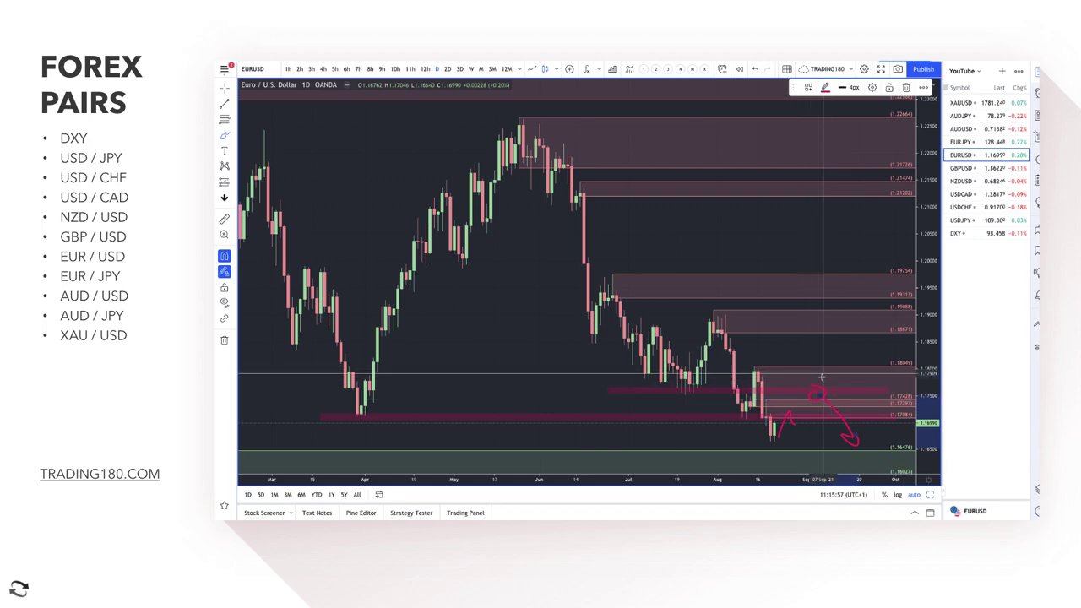
Mark the projected path, circle the latest candles, and draw an arrow down toward the supply zone.
{"action": "left_click_drag", "start_coordinate": [833, 379], "coordinate": [829, 373]}
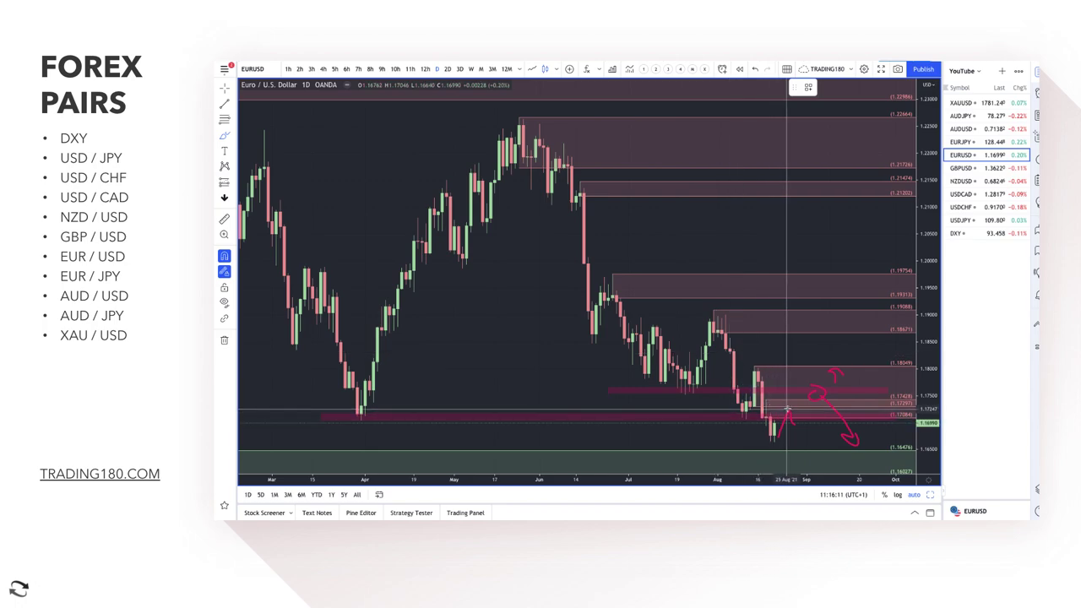
{"action": "mouse_move", "coordinate": [787, 410]}
{"action": "left_mouse_down"}
{"action": "mouse_move", "coordinate": [765, 441]}
{"action": "mouse_move", "coordinate": [799, 427]}
{"action": "mouse_move", "coordinate": [785, 422]}
{"action": "mouse_move", "coordinate": [806, 363]}
{"action": "mouse_move", "coordinate": [807, 377]}
{"action": "left_mouse_up"}
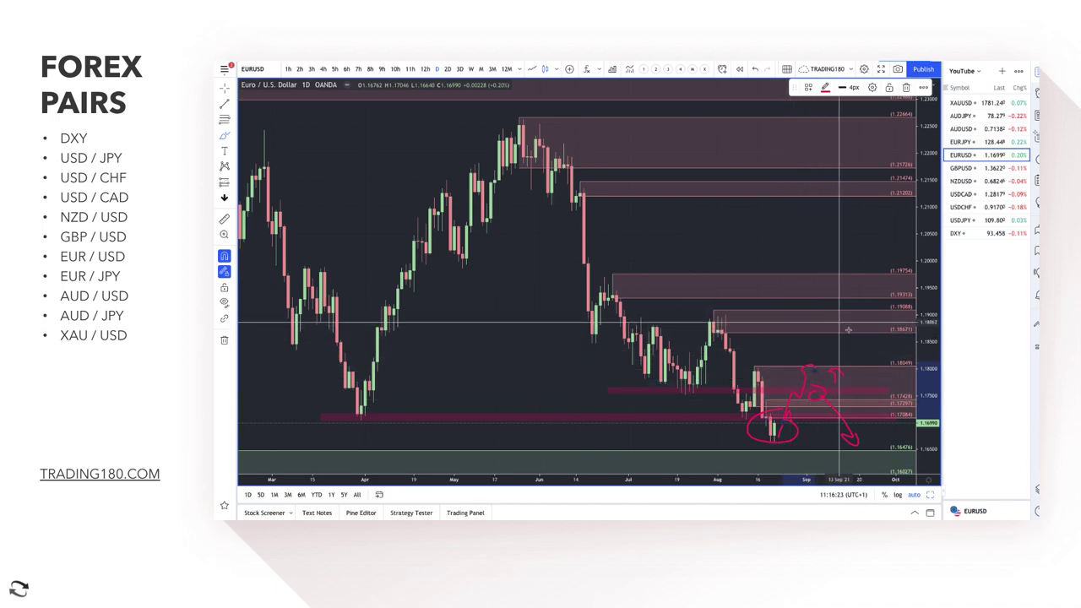
{"action": "left_click_drag", "start_coordinate": [843, 324], "coordinate": [878, 370]}
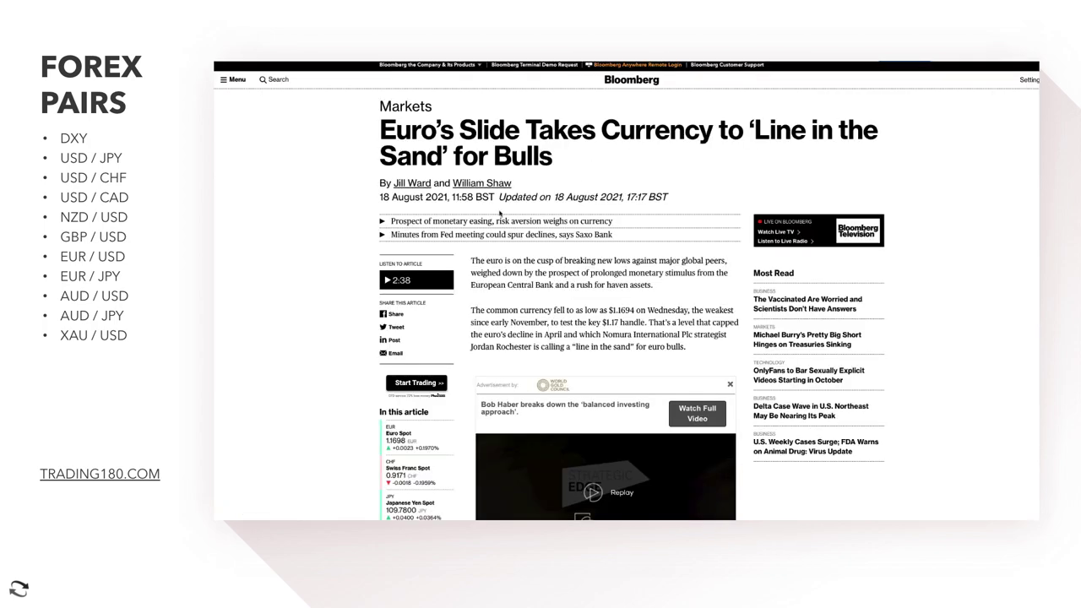
Highlight part of the euro article headline and its two summary bullets.
{"action": "left_click_drag", "start_coordinate": [396, 135], "coordinate": [578, 143]}
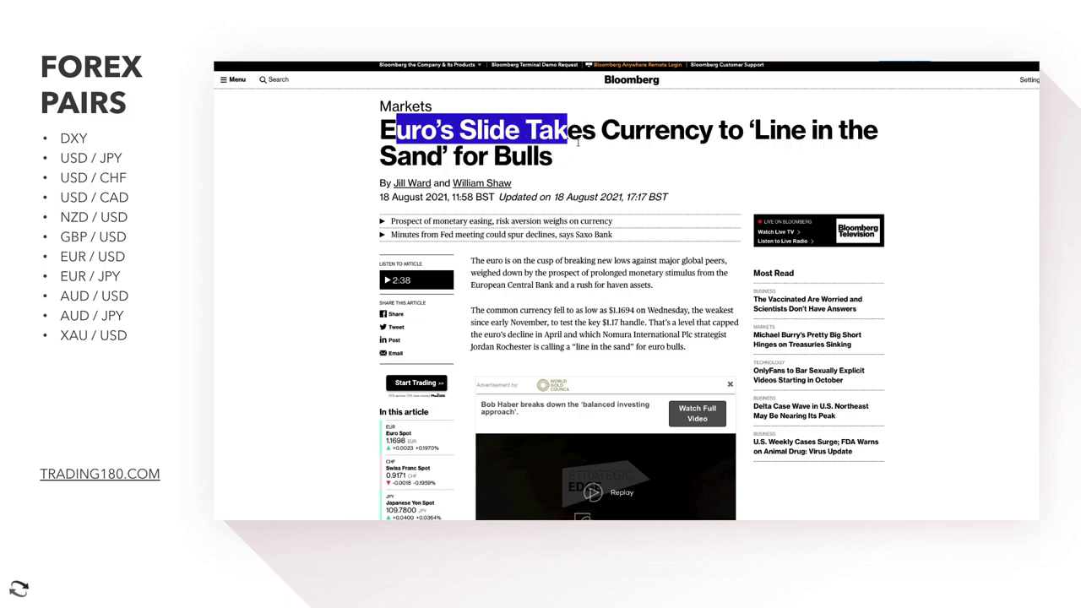
{"action": "left_click", "coordinate": [752, 140]}
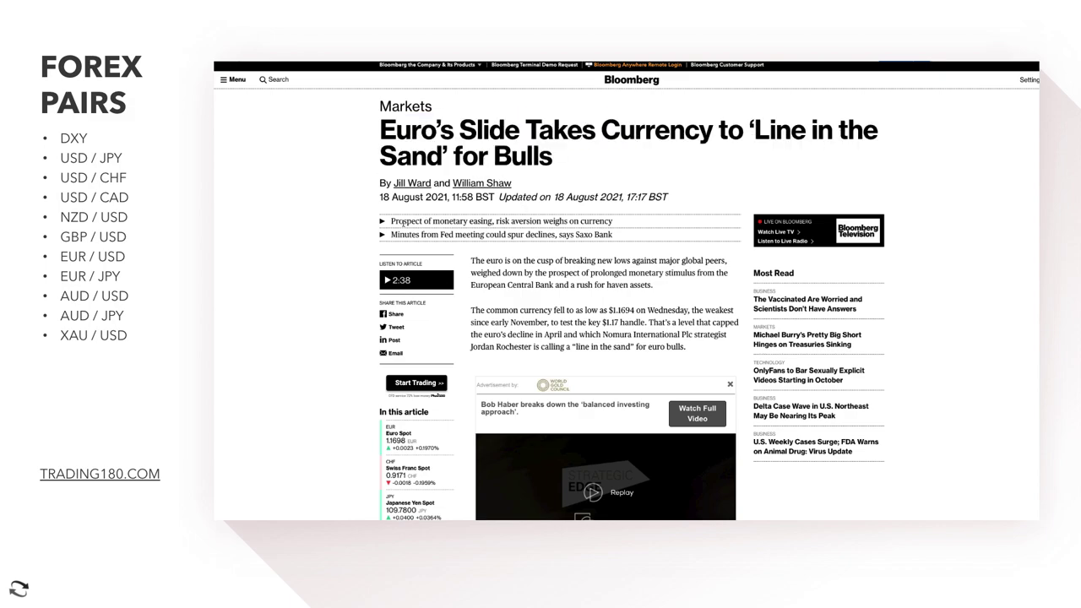
{"action": "left_click_drag", "start_coordinate": [469, 228], "coordinate": [554, 222]}
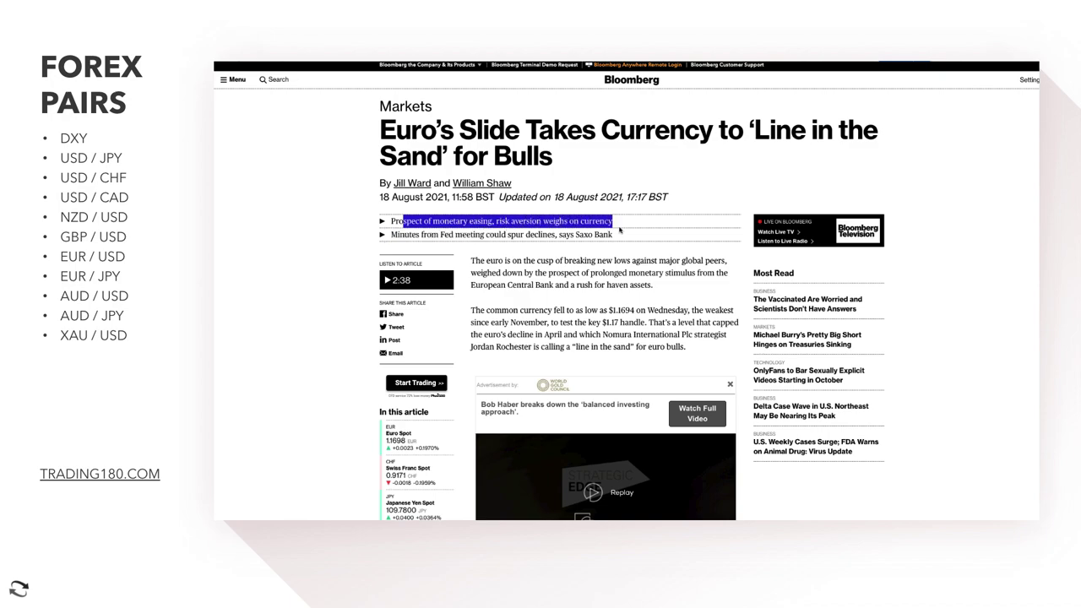
{"action": "left_click_drag", "start_coordinate": [394, 234], "coordinate": [460, 235]}
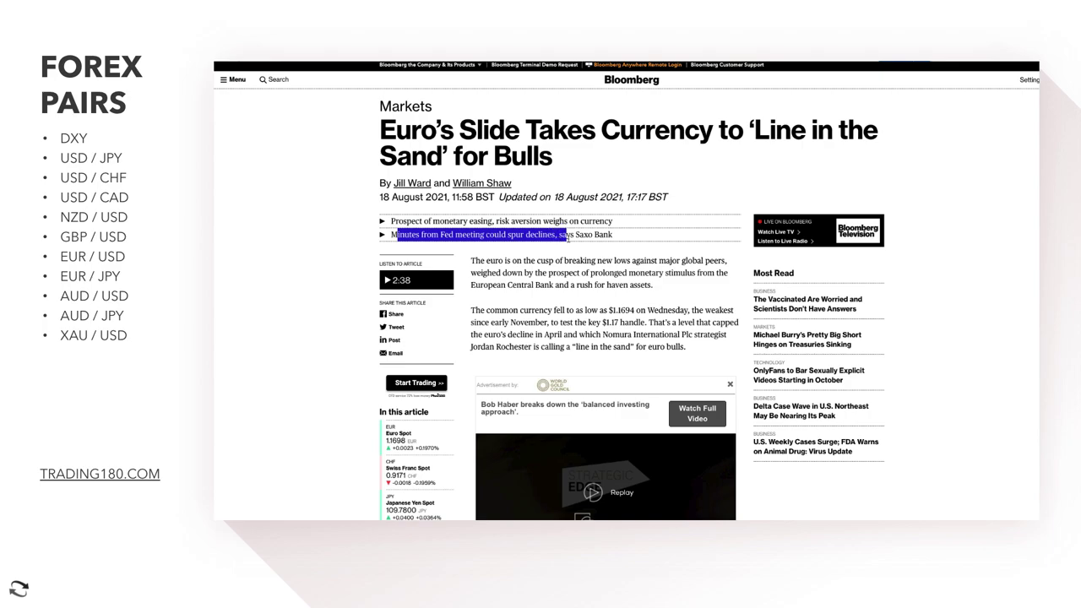
{"action": "scroll", "coordinate": [629, 258], "scroll_direction": "down", "scroll_amount": 3}
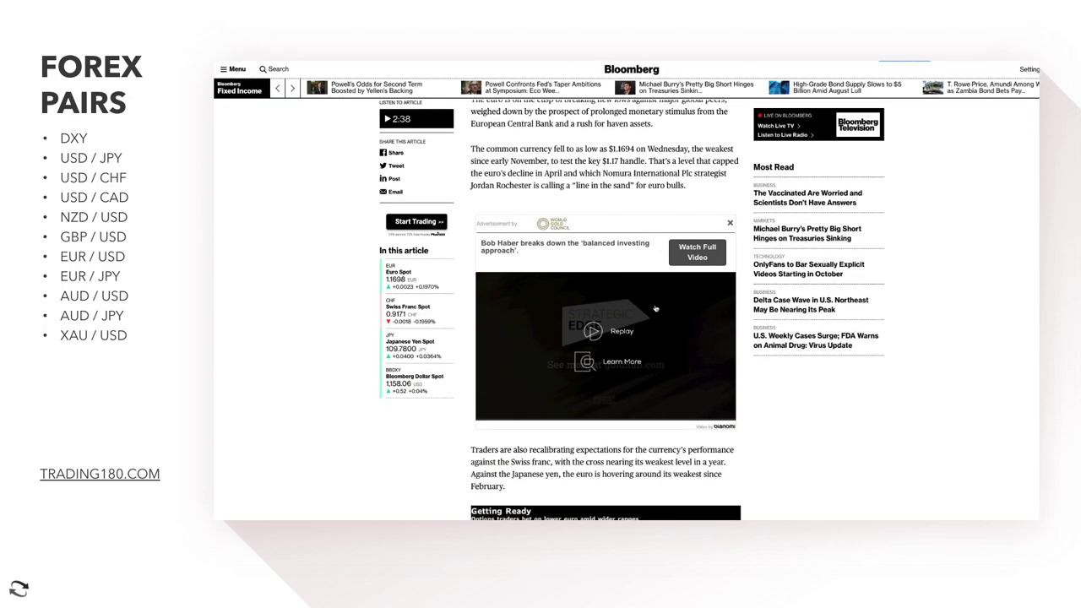
Highlight the opening sentence, scroll past the Getting Ready chart, and select the ECB sentence.
{"action": "left_click_drag", "start_coordinate": [516, 159], "coordinate": [498, 172]}
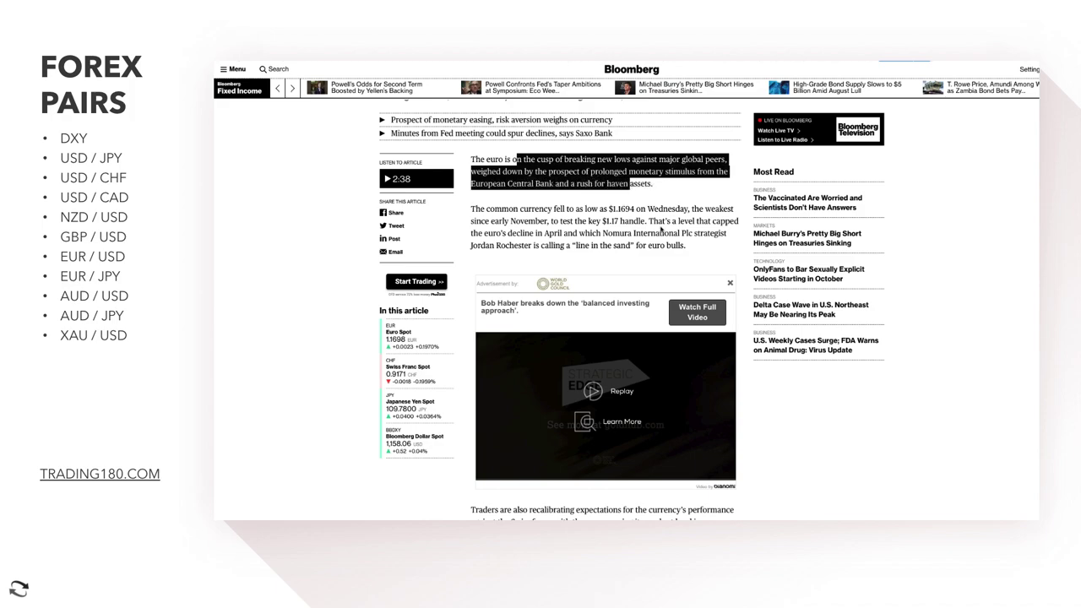
{"action": "scroll", "coordinate": [661, 229], "scroll_direction": "down", "scroll_amount": 5}
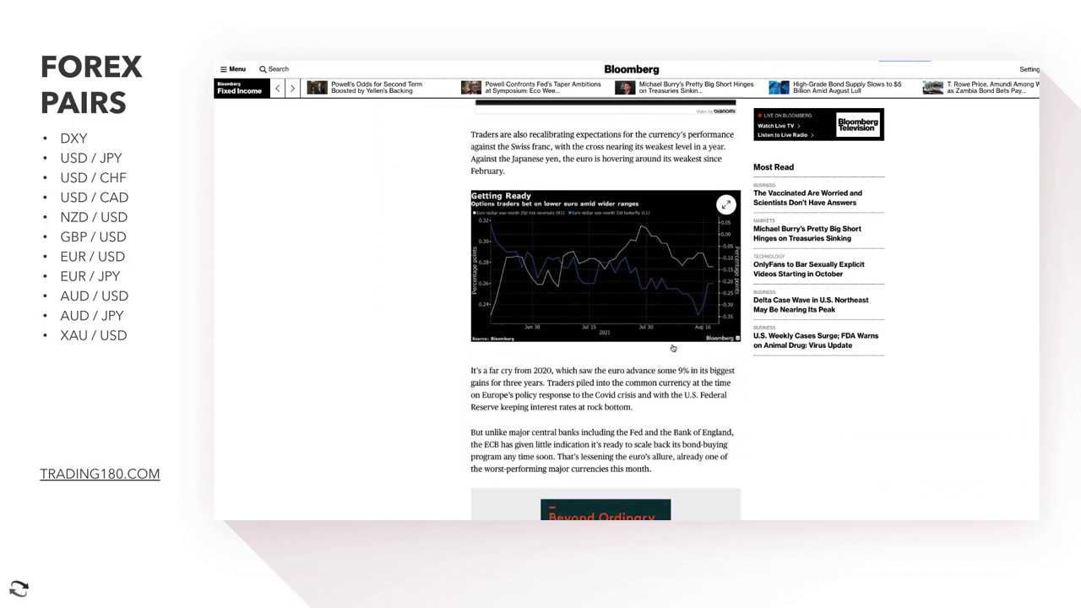
{"action": "scroll", "coordinate": [673, 348], "scroll_direction": "down", "scroll_amount": 1}
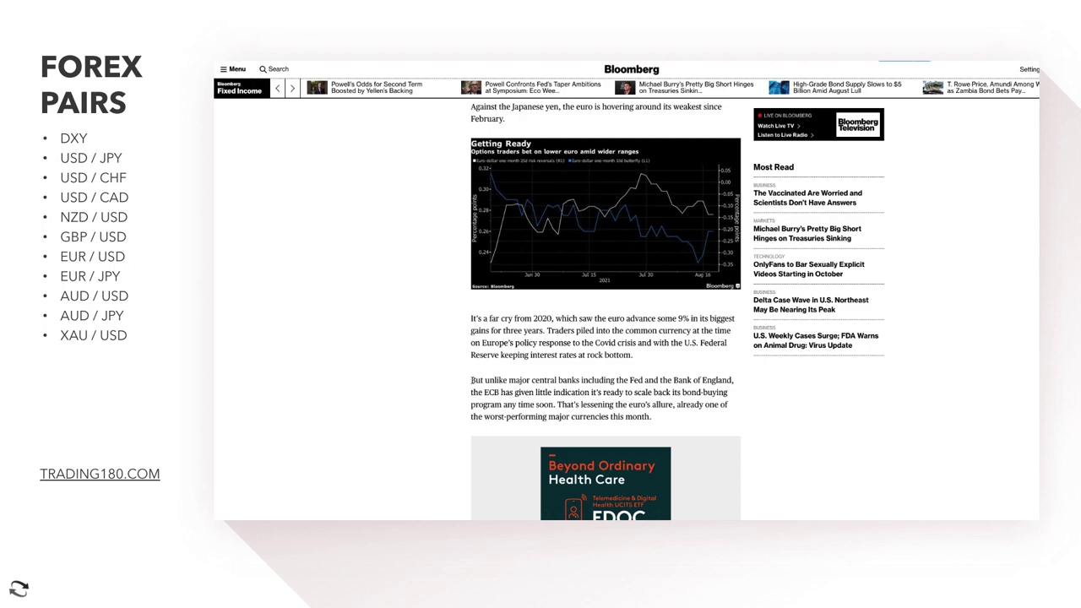
{"action": "scroll", "coordinate": [478, 359], "scroll_direction": "down", "scroll_amount": 1}
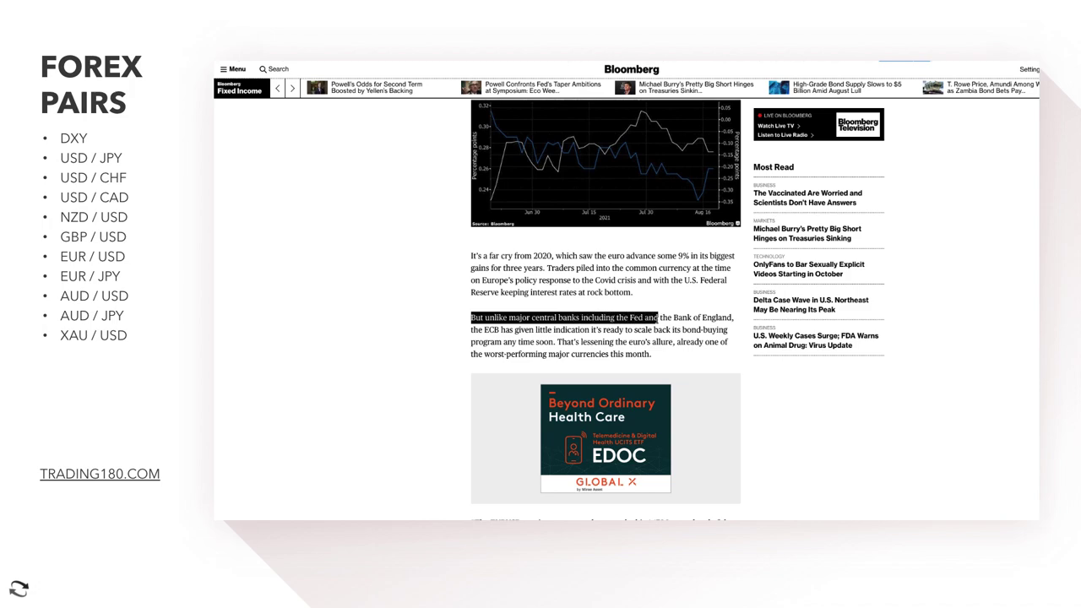
{"action": "left_click_drag", "start_coordinate": [740, 322], "coordinate": [623, 328]}
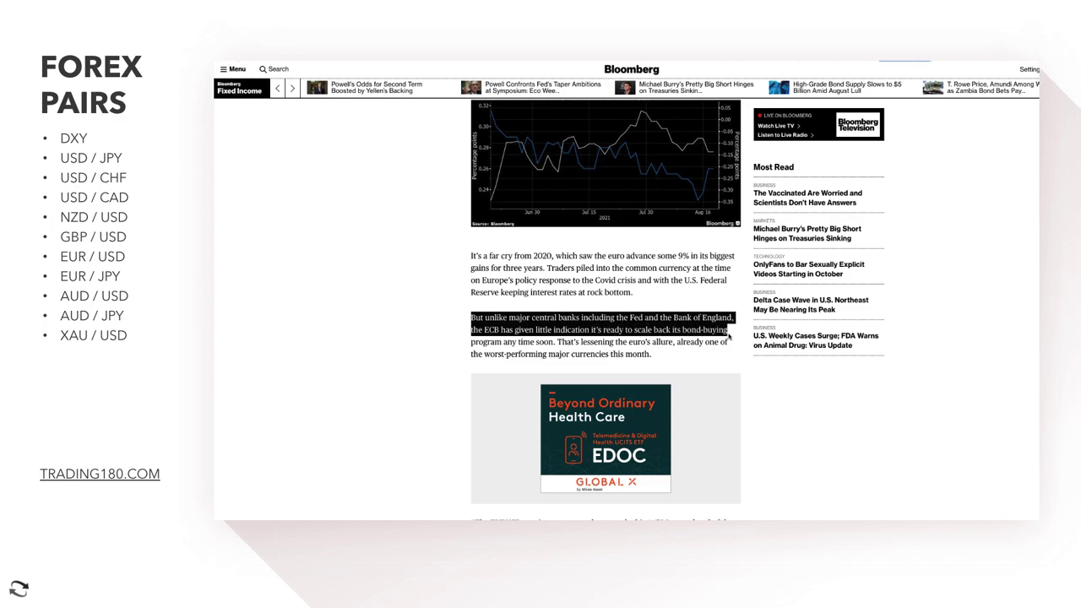
{"action": "left_click_drag", "start_coordinate": [728, 336], "coordinate": [554, 341]}
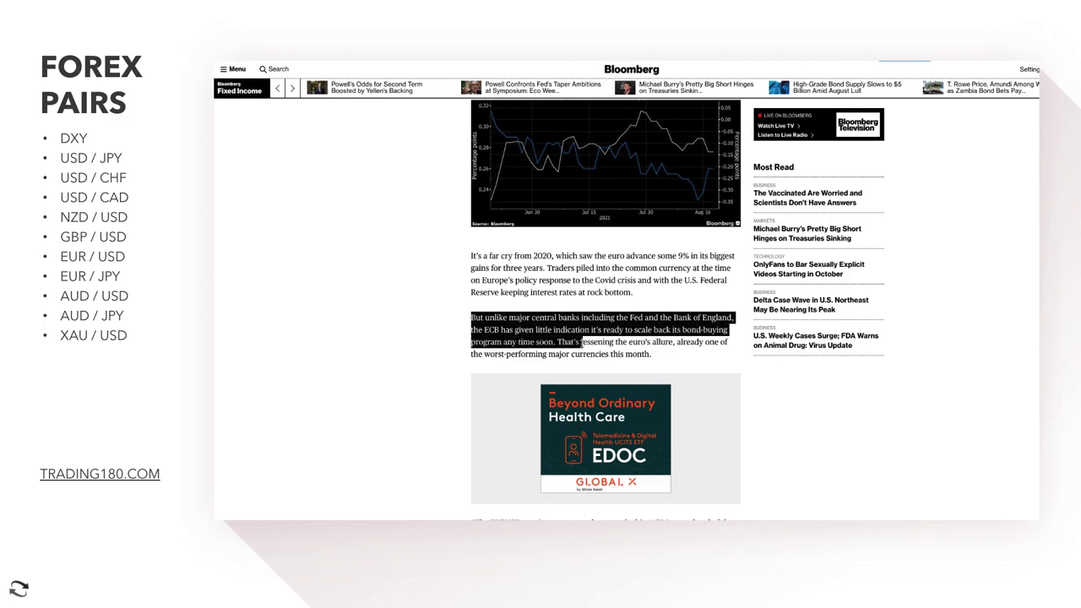
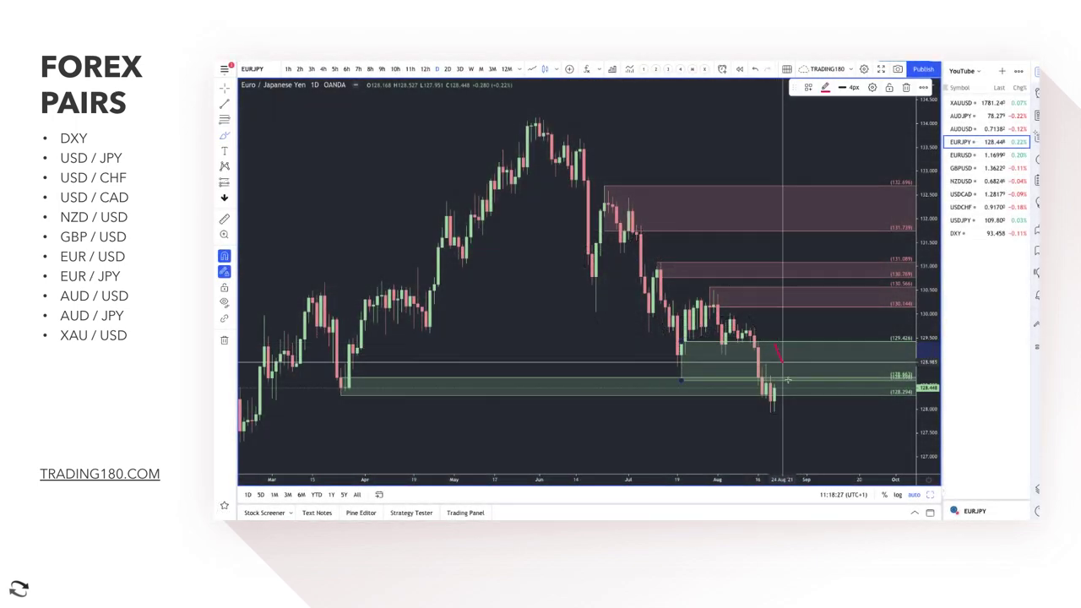
Stretch the EURJPY demand zone back to the earlier base and lower its top edge.
{"action": "scroll", "coordinate": [750, 393], "scroll_direction": "down", "scroll_amount": 4}
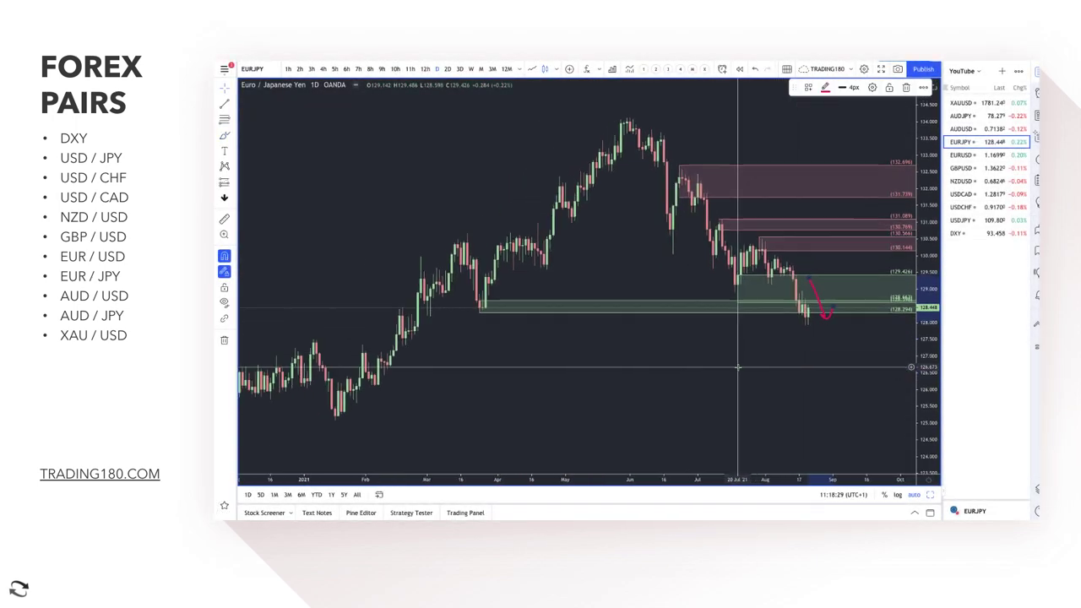
{"action": "left_click_drag", "start_coordinate": [491, 289], "coordinate": [415, 318]}
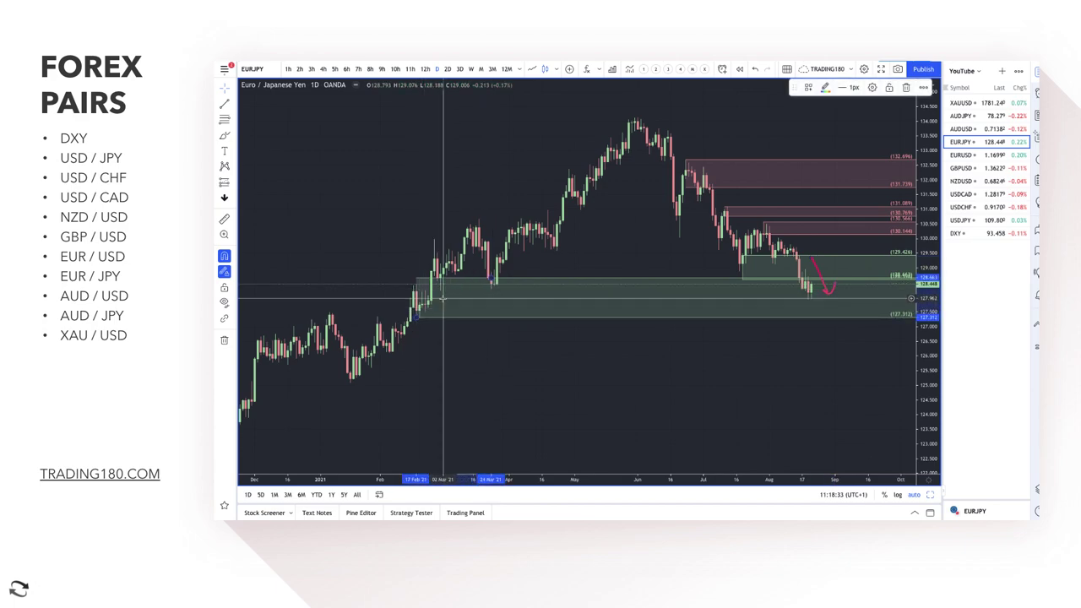
{"action": "mouse_move", "coordinate": [493, 282]}
{"action": "left_mouse_down"}
{"action": "mouse_move", "coordinate": [446, 282]}
{"action": "mouse_move", "coordinate": [426, 304]}
{"action": "left_mouse_up"}
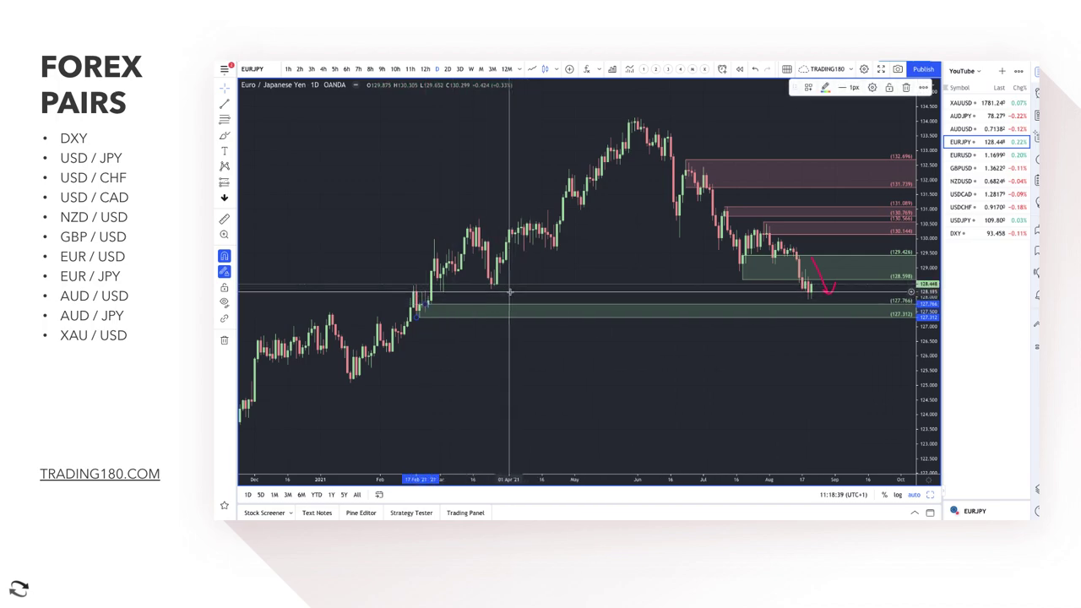
{"action": "left_click_drag", "start_coordinate": [426, 303], "coordinate": [426, 303]}
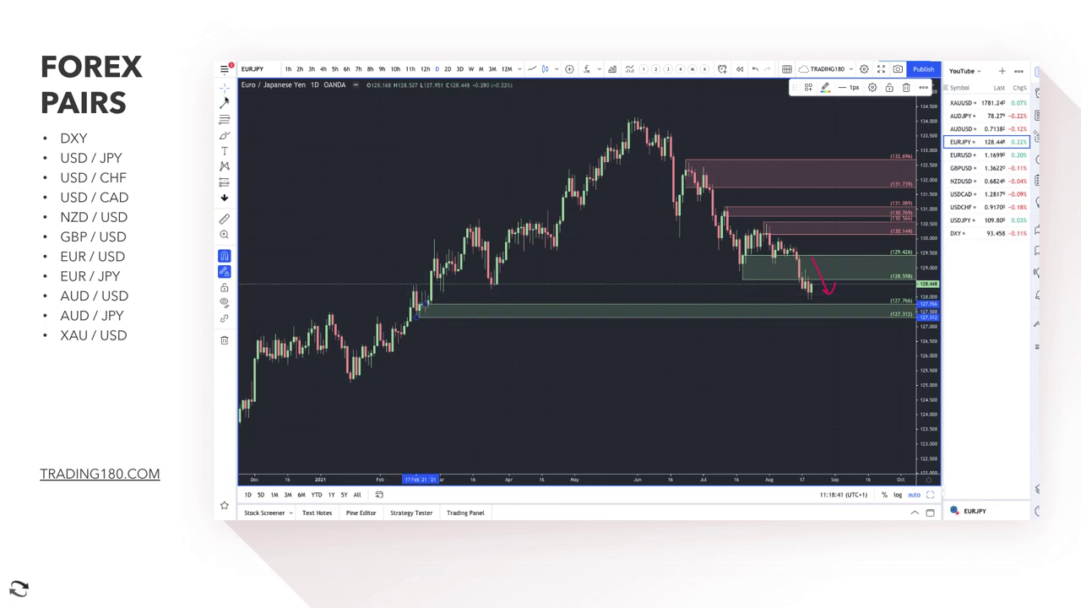
{"action": "left_click", "coordinate": [507, 237]}
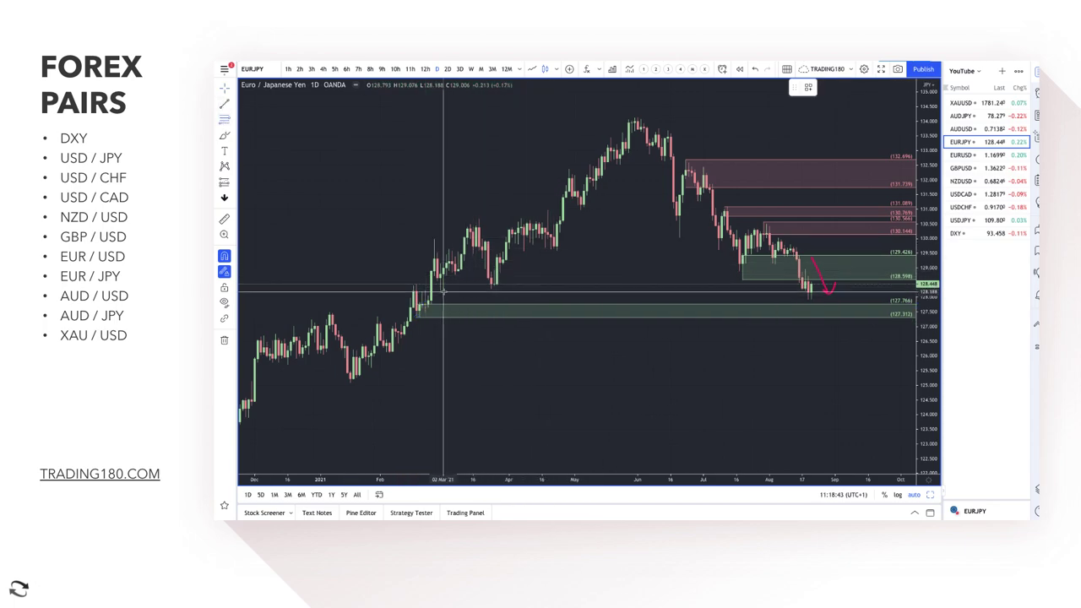
Draw a 128.188–128.663 zone with the 2. DEMAND template and delete the 129.4 zone.
{"action": "left_click_drag", "start_coordinate": [442, 293], "coordinate": [492, 279]}
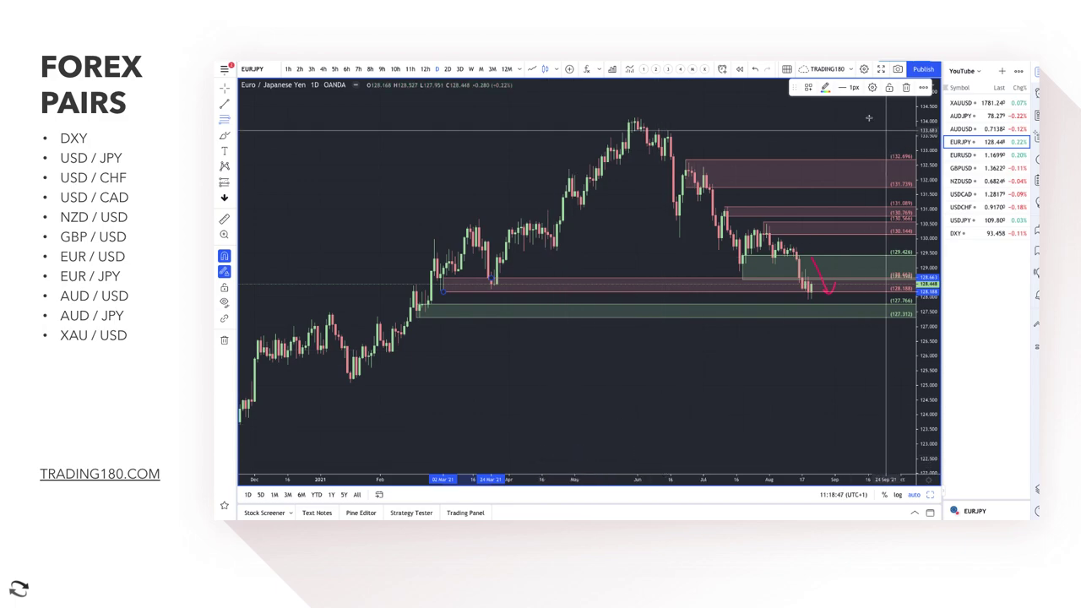
{"action": "left_click", "coordinate": [809, 88]}
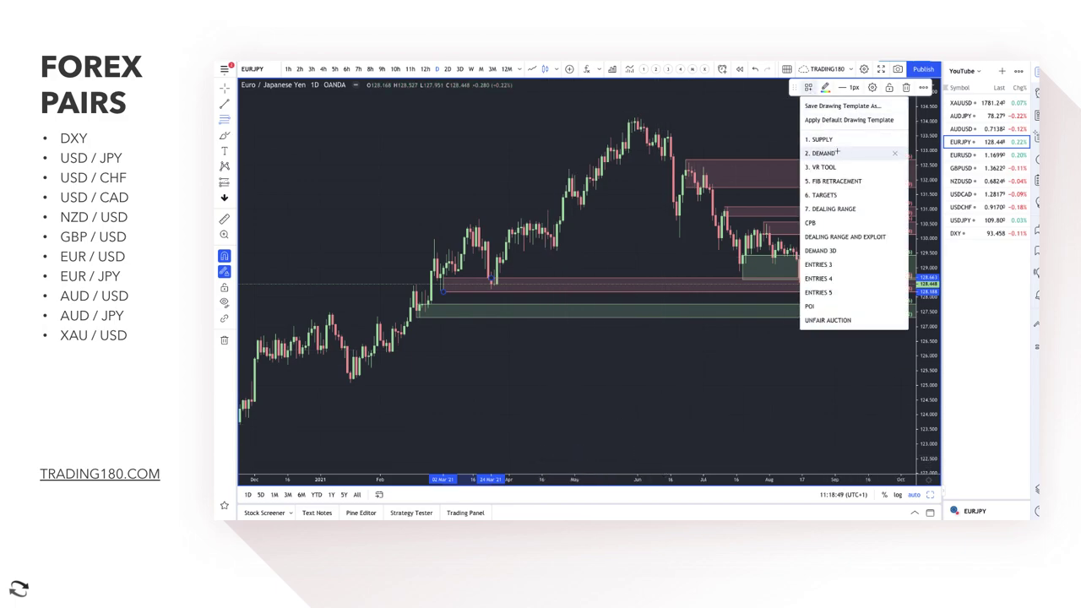
{"action": "left_click", "coordinate": [823, 153]}
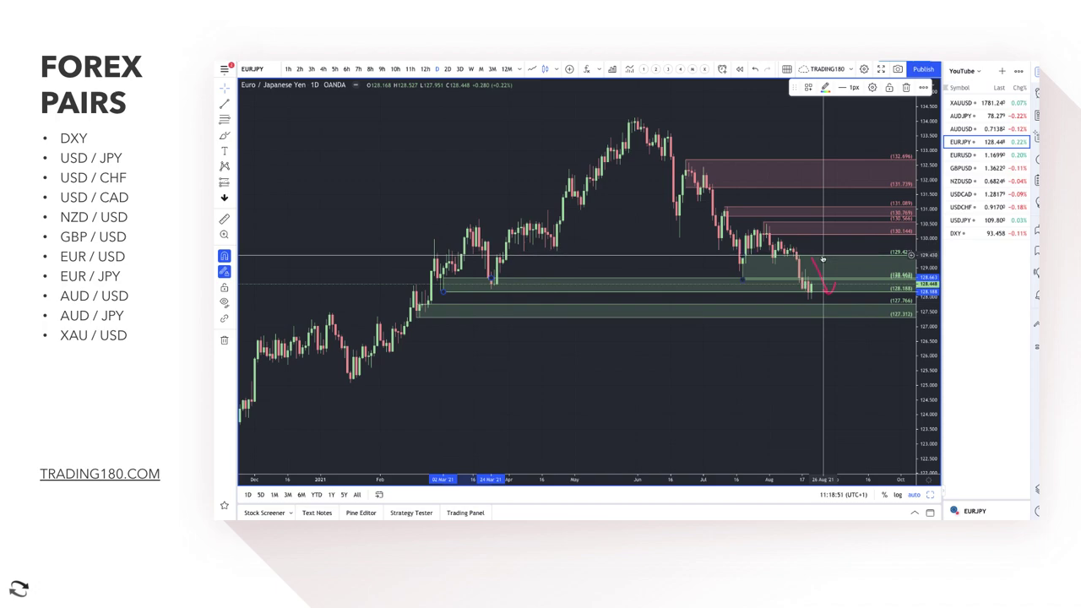
{"action": "key", "text": "Delete"}
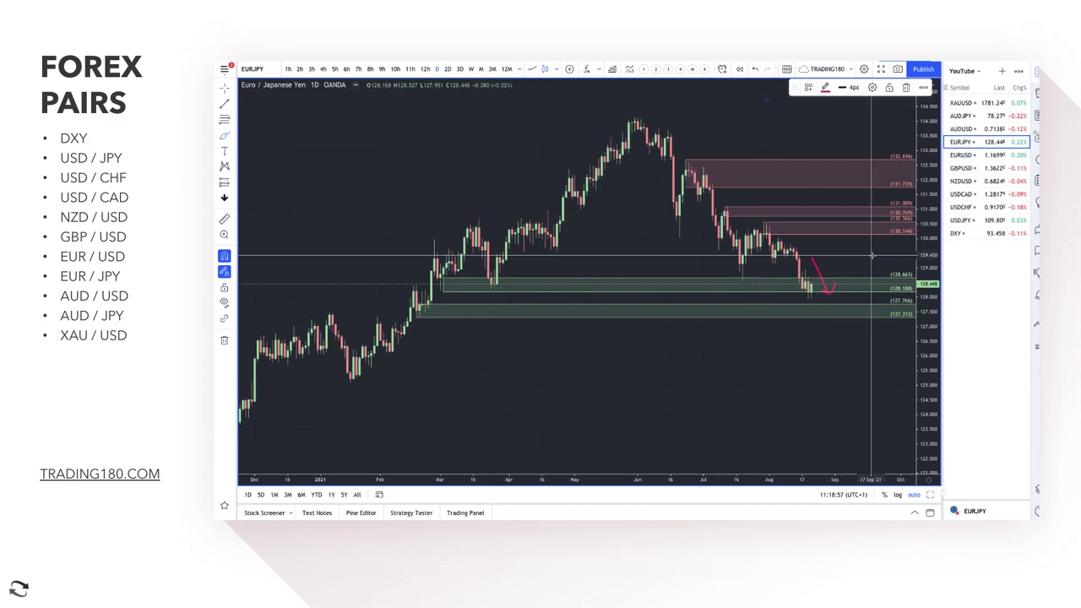
Clone the lowest supply zone and move the copy up to about 129.6.
{"action": "right_click", "coordinate": [783, 239]}
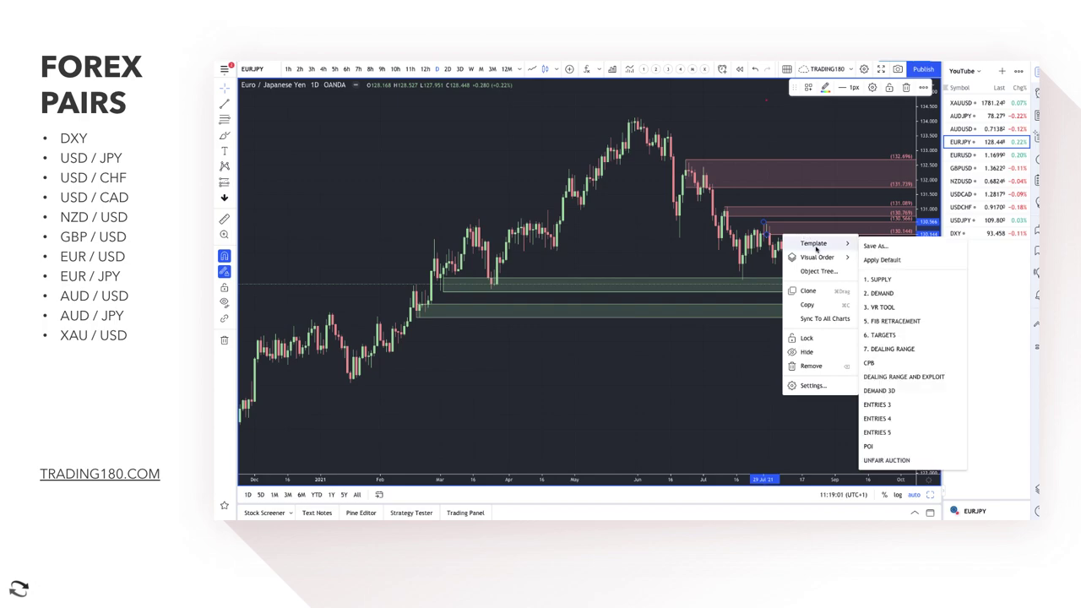
{"action": "left_click", "coordinate": [808, 291]}
{"action": "mouse_move", "coordinate": [769, 240]}
{"action": "left_mouse_down"}
{"action": "mouse_move", "coordinate": [768, 220]}
{"action": "mouse_move", "coordinate": [791, 250]}
{"action": "mouse_move", "coordinate": [767, 221]}
{"action": "mouse_move", "coordinate": [778, 239]}
{"action": "left_mouse_up"}
{"action": "scroll", "coordinate": [769, 245], "scroll_direction": "up", "scroll_amount": 2}
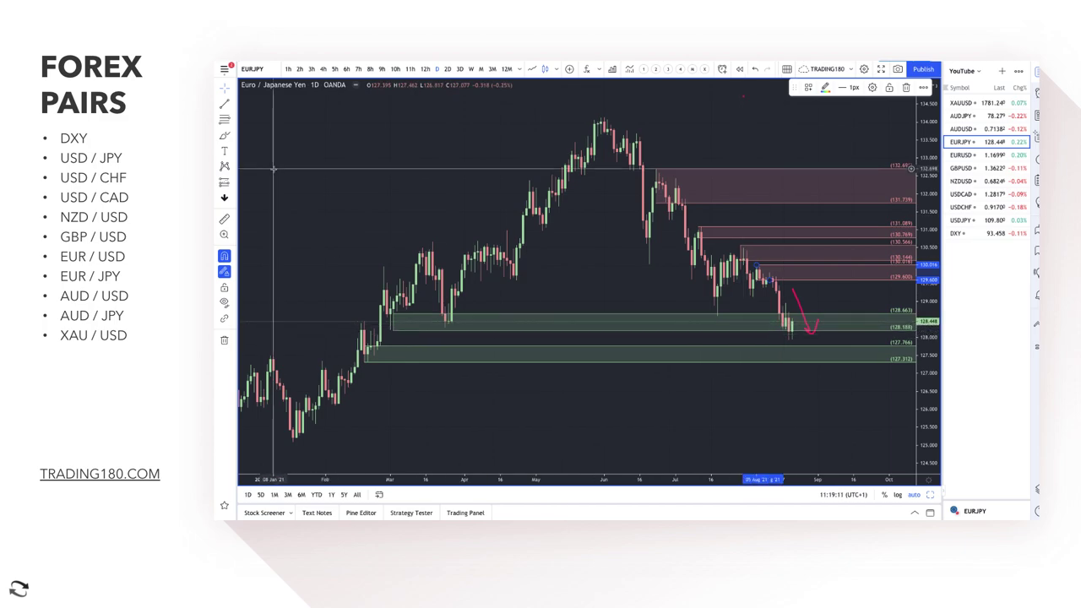
{"action": "left_click", "coordinate": [579, 239]}
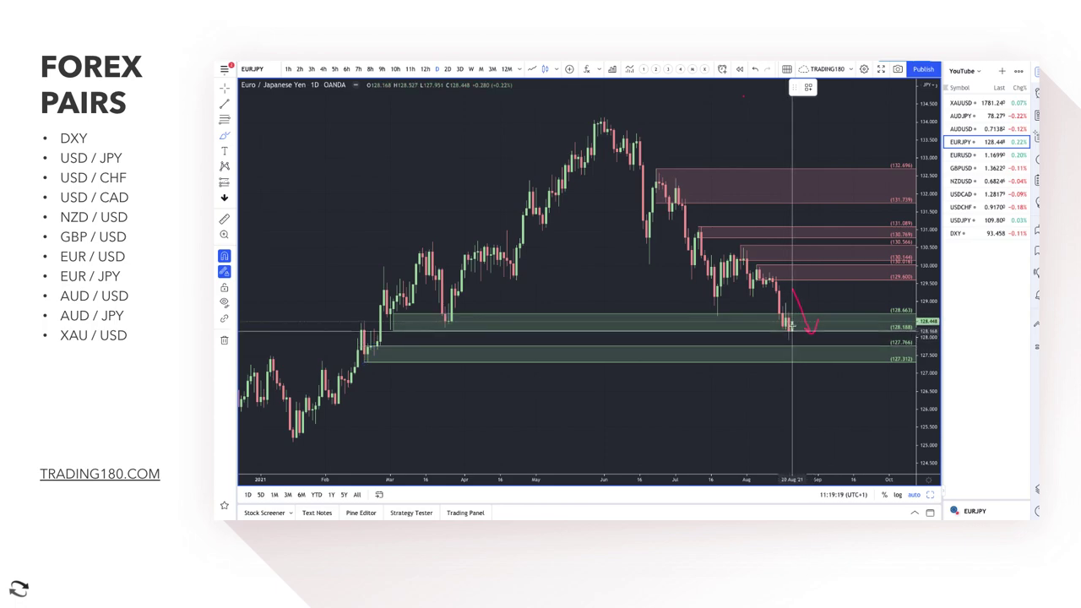
Sketch two red projection arrows: a dip-then-rally and an arch up and over.
{"action": "mouse_move", "coordinate": [792, 337]}
{"action": "left_mouse_down"}
{"action": "mouse_move", "coordinate": [802, 355]}
{"action": "mouse_move", "coordinate": [849, 339]}
{"action": "left_mouse_up"}
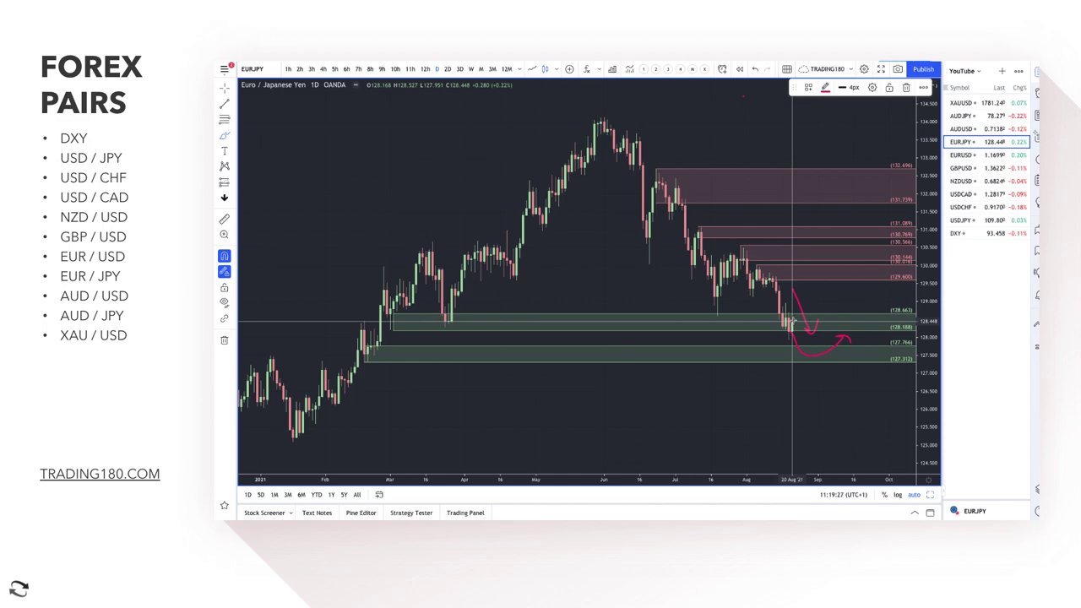
{"action": "mouse_move", "coordinate": [794, 314]}
{"action": "left_mouse_down"}
{"action": "mouse_move", "coordinate": [807, 285]}
{"action": "mouse_move", "coordinate": [831, 280]}
{"action": "mouse_move", "coordinate": [853, 294]}
{"action": "left_mouse_up"}
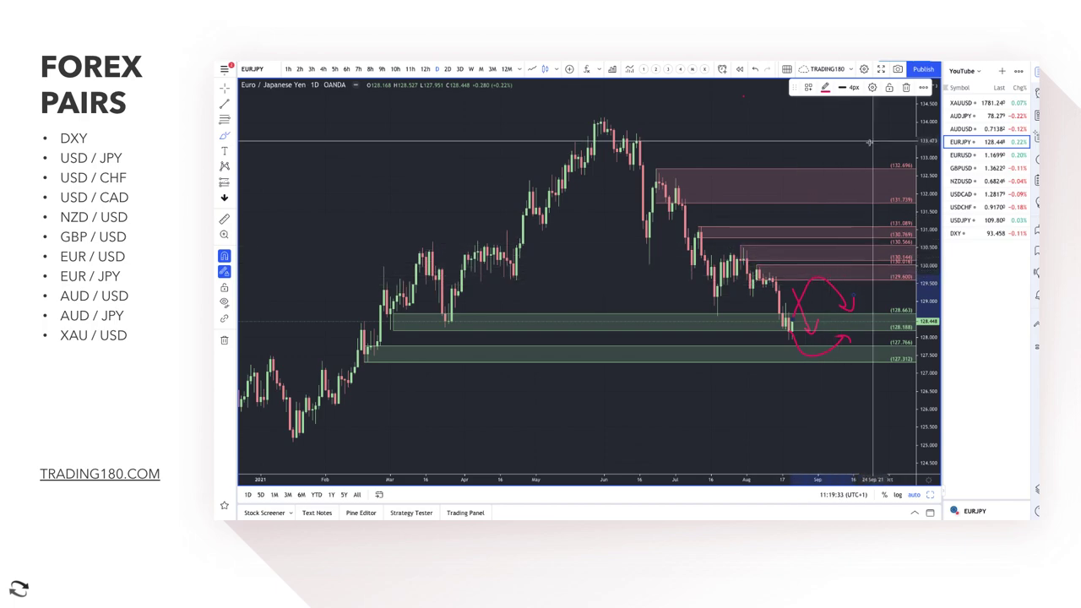
{"action": "scroll", "coordinate": [763, 241], "scroll_direction": "up", "scroll_amount": 3}
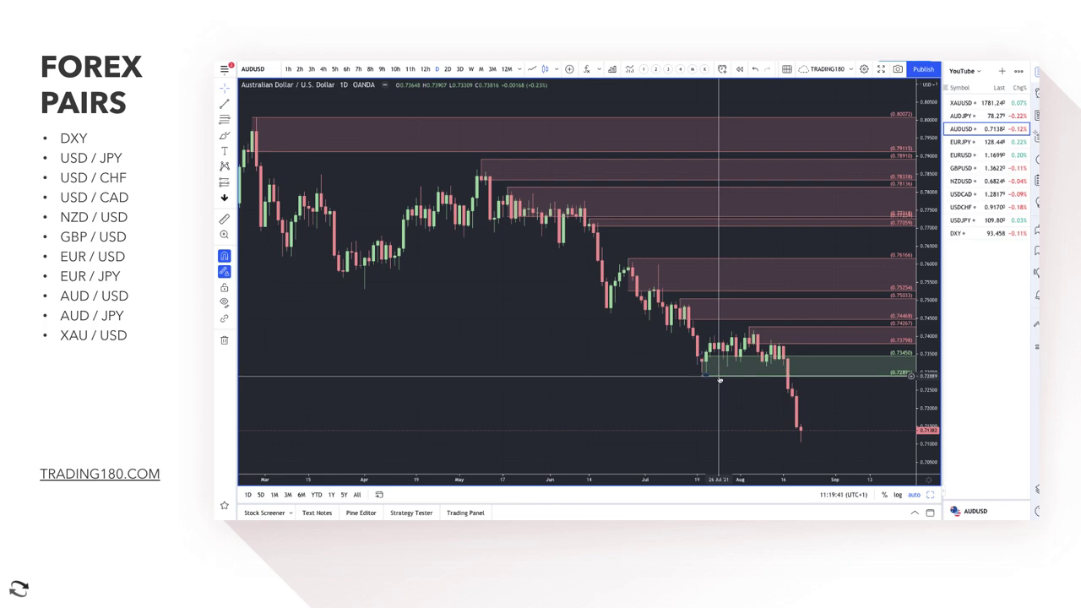
Delete the old AUDUSD demand zone and add a SUPPLY-styled zone around 0.734–0.738.
{"action": "key", "text": "Delete"}
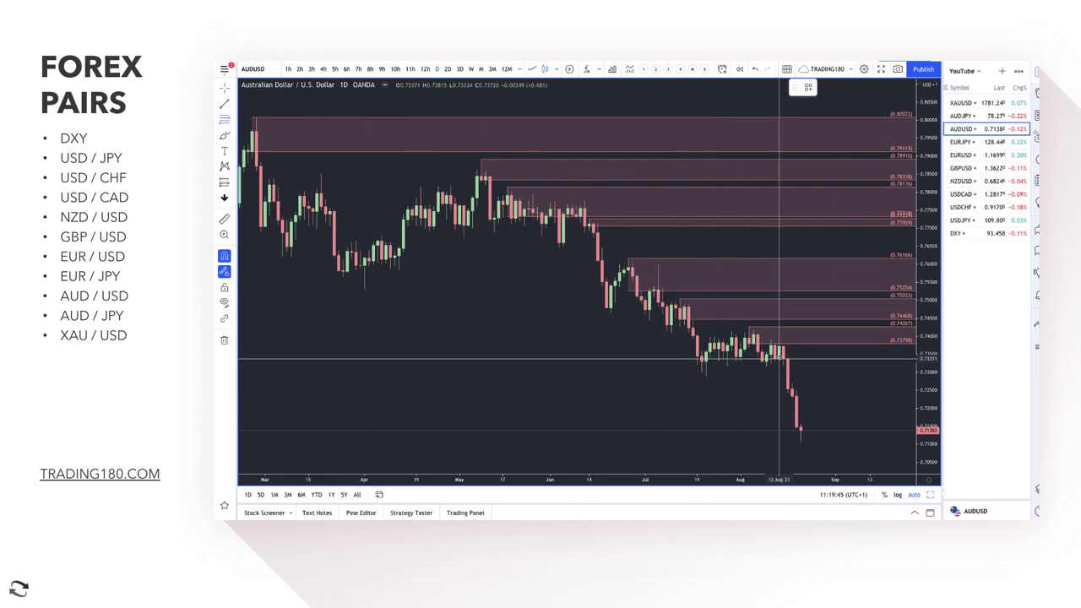
{"action": "left_click_drag", "start_coordinate": [781, 359], "coordinate": [780, 338]}
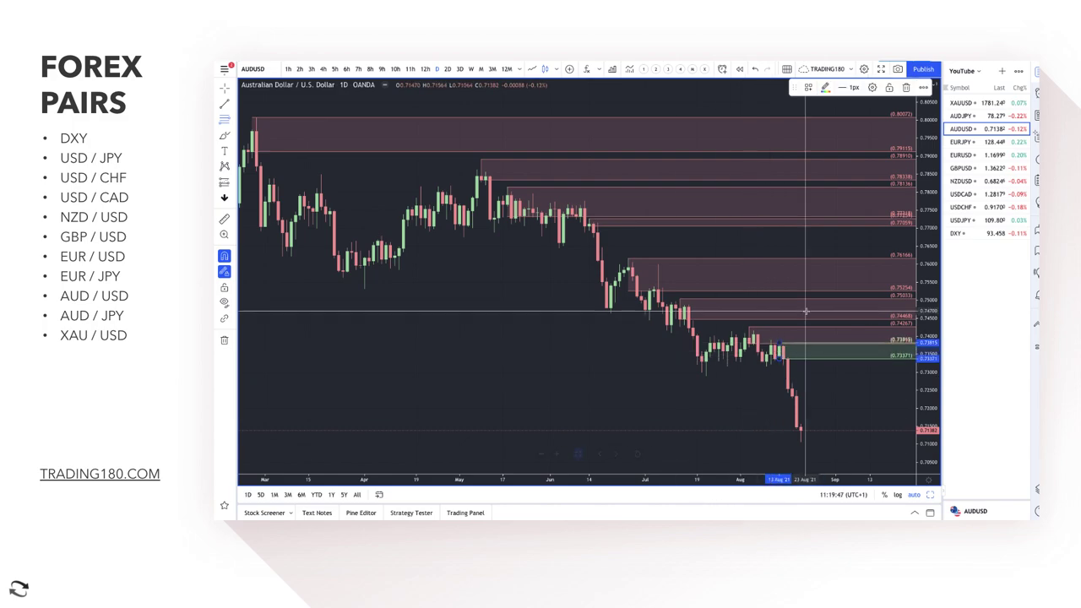
{"action": "left_click", "coordinate": [808, 88]}
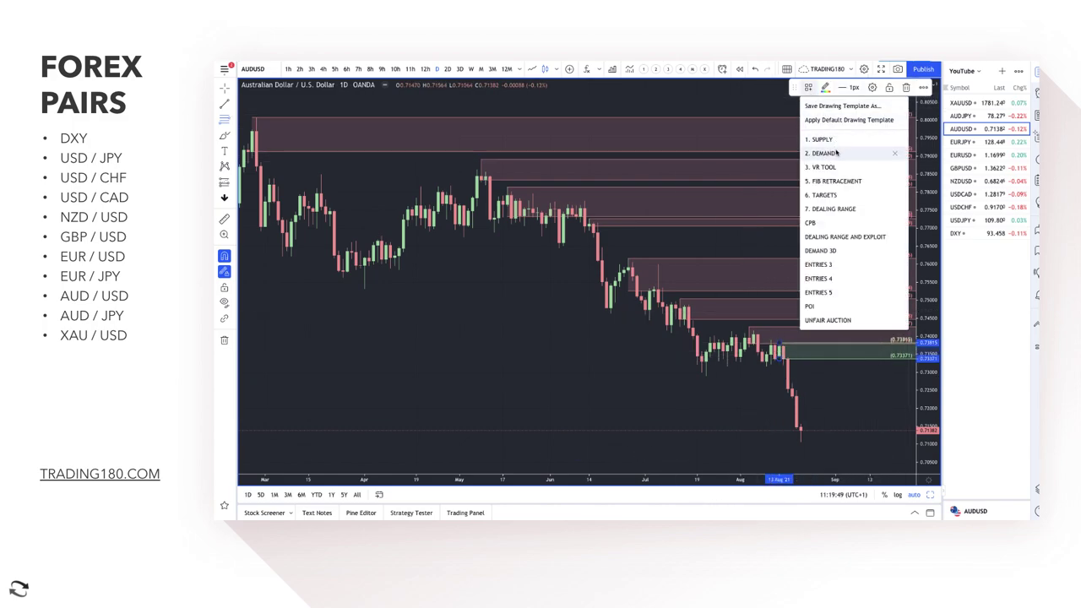
{"action": "left_click", "coordinate": [824, 139]}
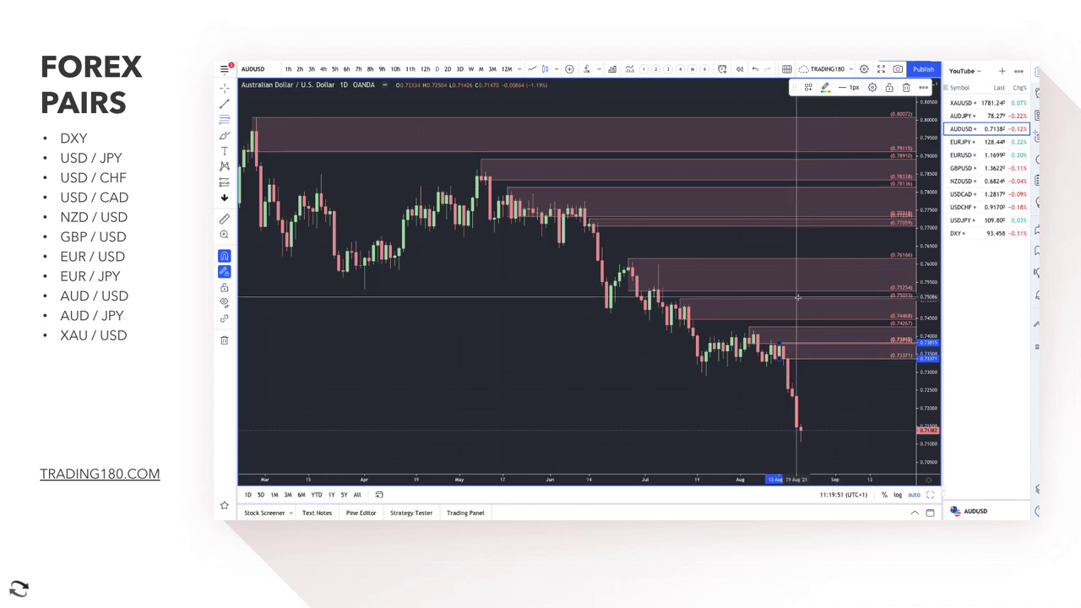
Add a DEMAND-styled zone spanning 0.69912–0.70460 at the November 2020 lows.
{"action": "scroll", "coordinate": [640, 350], "scroll_direction": "down", "scroll_amount": 4}
{"action": "scroll", "coordinate": [640, 349], "scroll_direction": "down", "scroll_amount": 2}
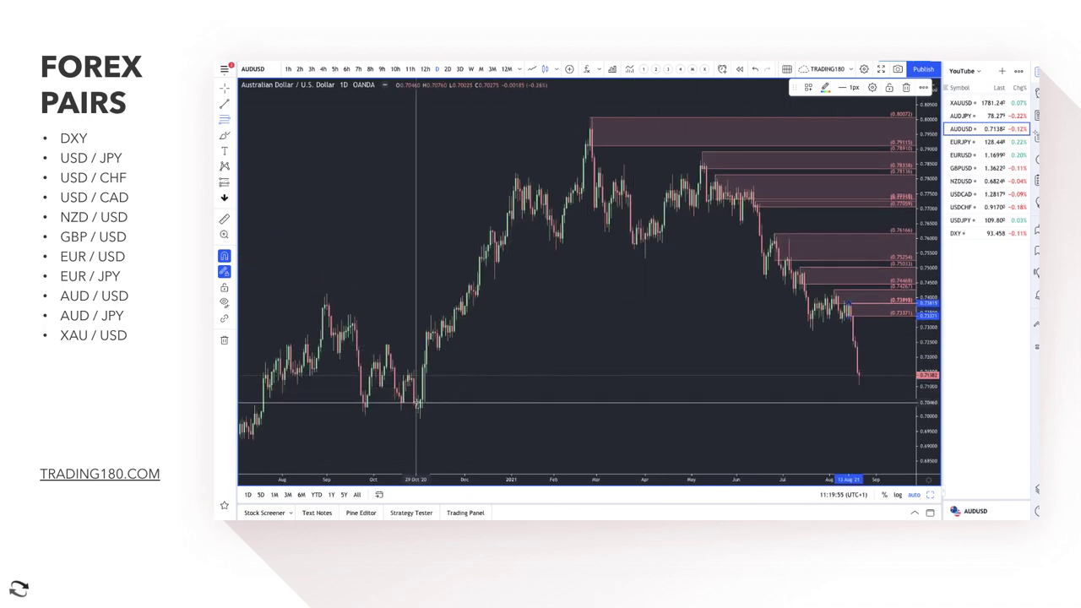
{"action": "left_click_drag", "start_coordinate": [416, 403], "coordinate": [418, 418]}
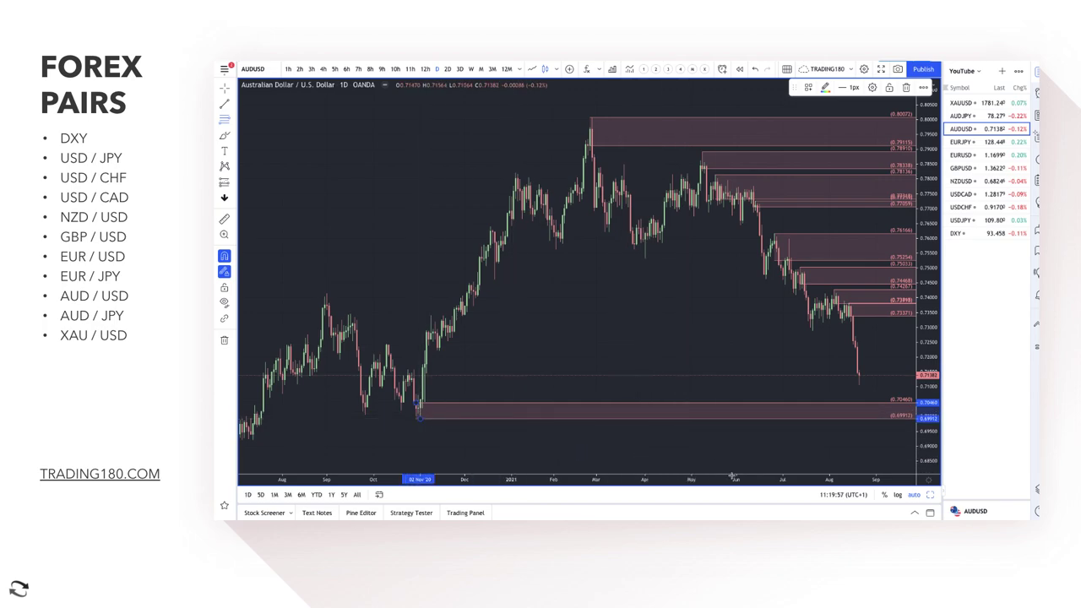
{"action": "left_click", "coordinate": [808, 88]}
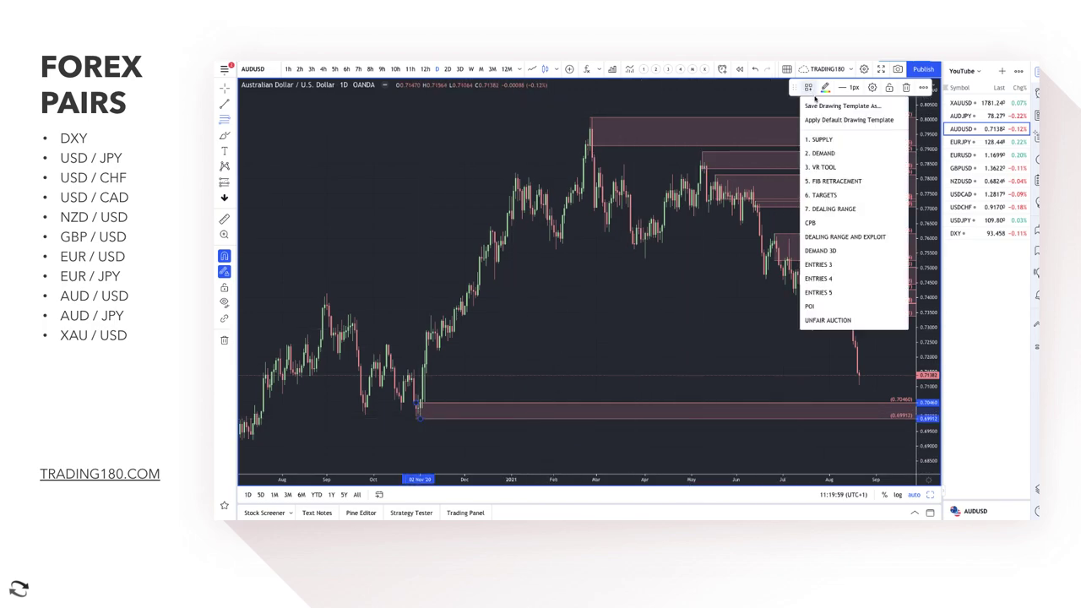
{"action": "left_click", "coordinate": [833, 152]}
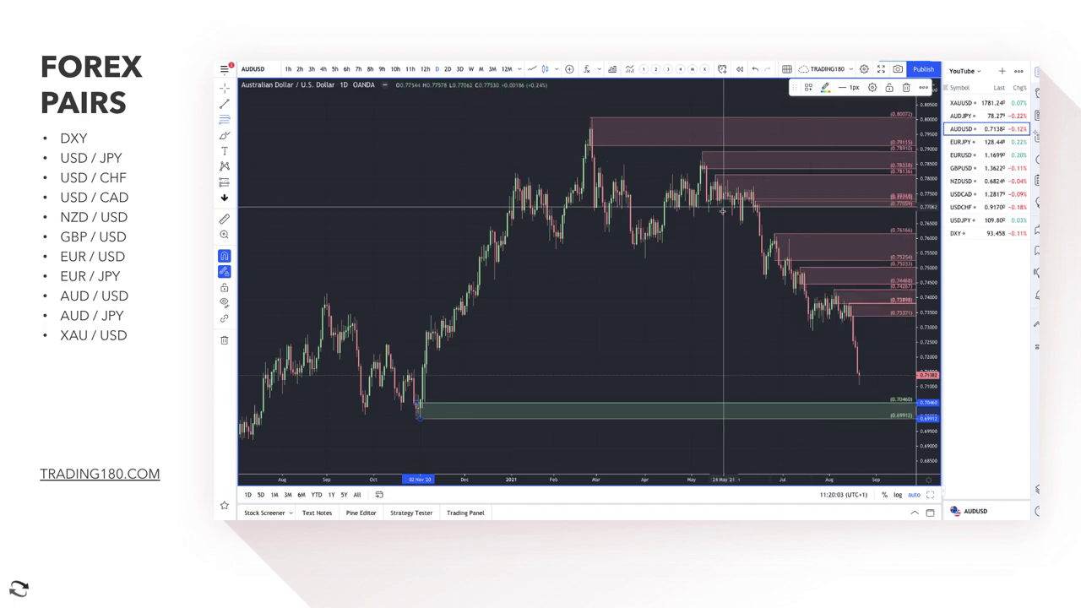
{"action": "scroll", "coordinate": [651, 248], "scroll_direction": "up", "scroll_amount": 3}
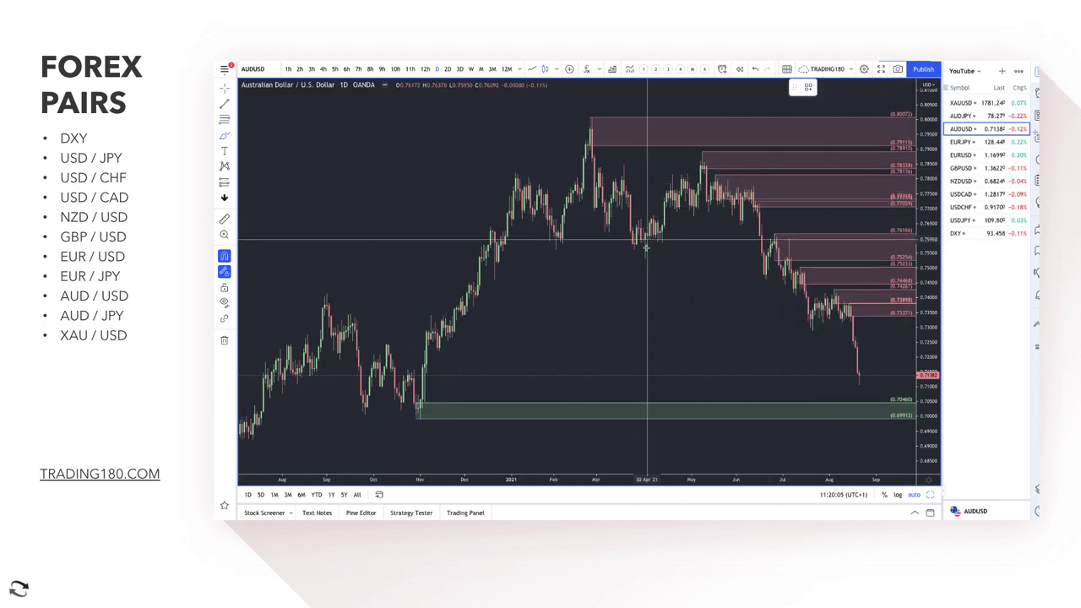
{"action": "scroll", "coordinate": [814, 321], "scroll_direction": "up", "scroll_amount": 2}
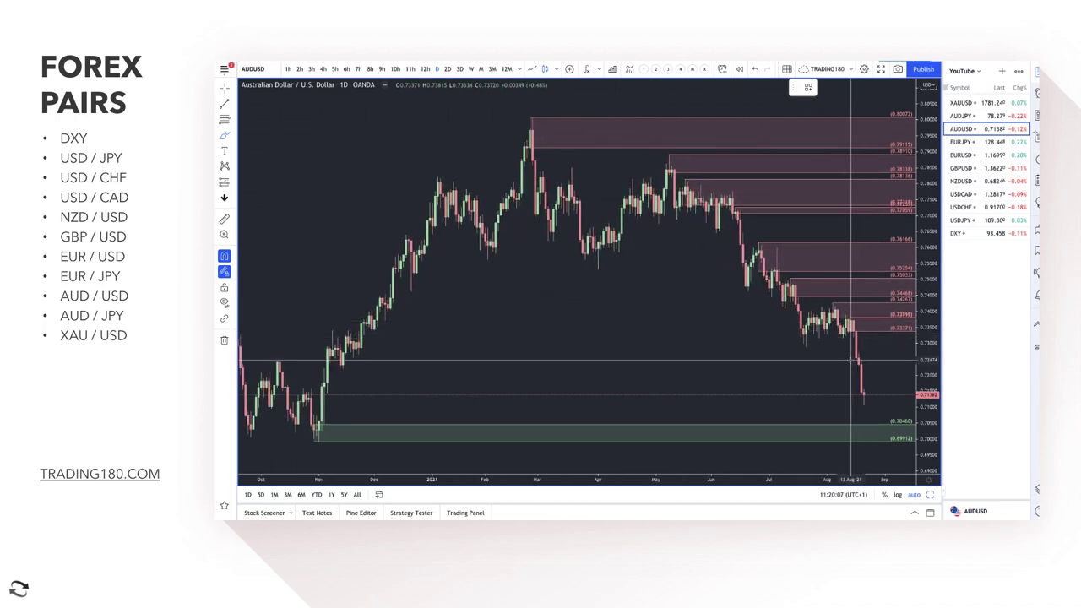
Draw a red arrow bouncing up from the AUDUSD green demand zone.
{"action": "left_click", "coordinate": [827, 433]}
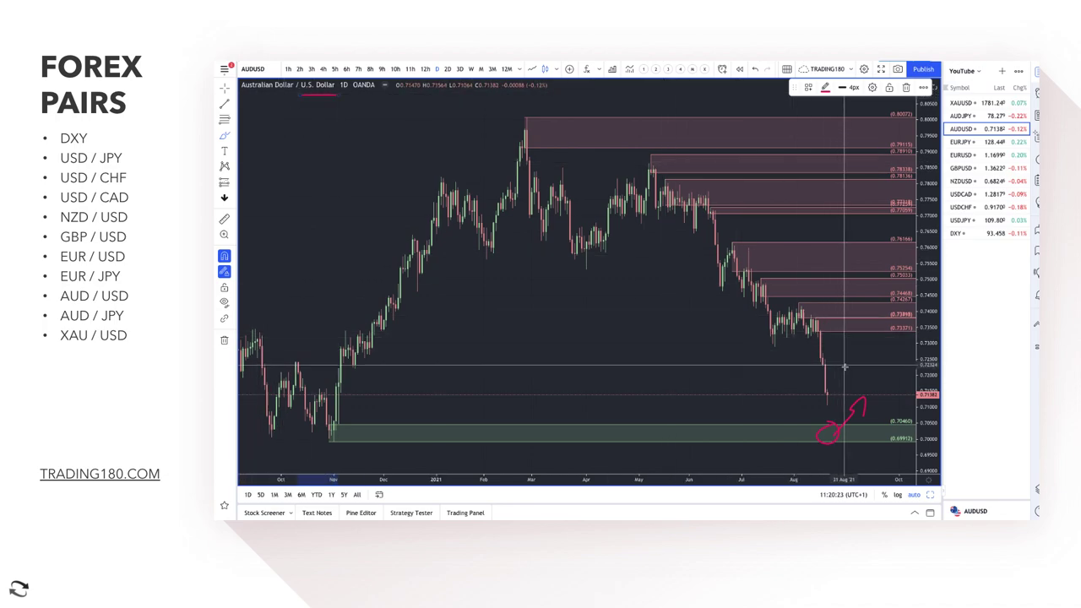
{"action": "mouse_move", "coordinate": [827, 393]}
{"action": "left_mouse_down"}
{"action": "mouse_move", "coordinate": [839, 334]}
{"action": "mouse_move", "coordinate": [850, 325]}
{"action": "mouse_move", "coordinate": [872, 364]}
{"action": "mouse_move", "coordinate": [877, 355]}
{"action": "left_mouse_up"}
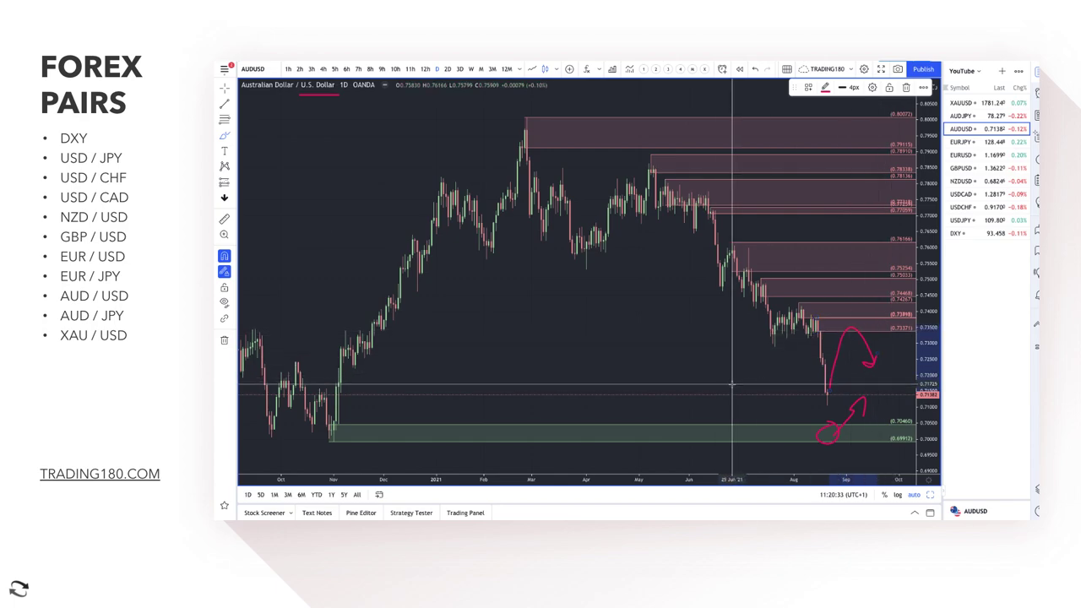
{"action": "scroll", "coordinate": [778, 416], "scroll_direction": "down", "scroll_amount": 3}
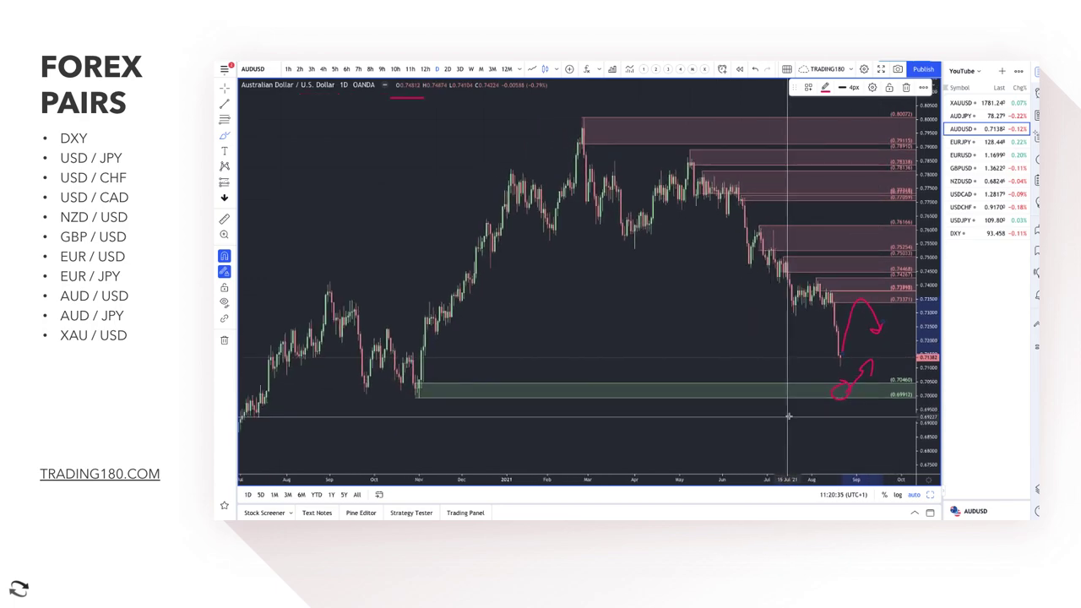
{"action": "scroll", "coordinate": [784, 285], "scroll_direction": "up", "scroll_amount": 3}
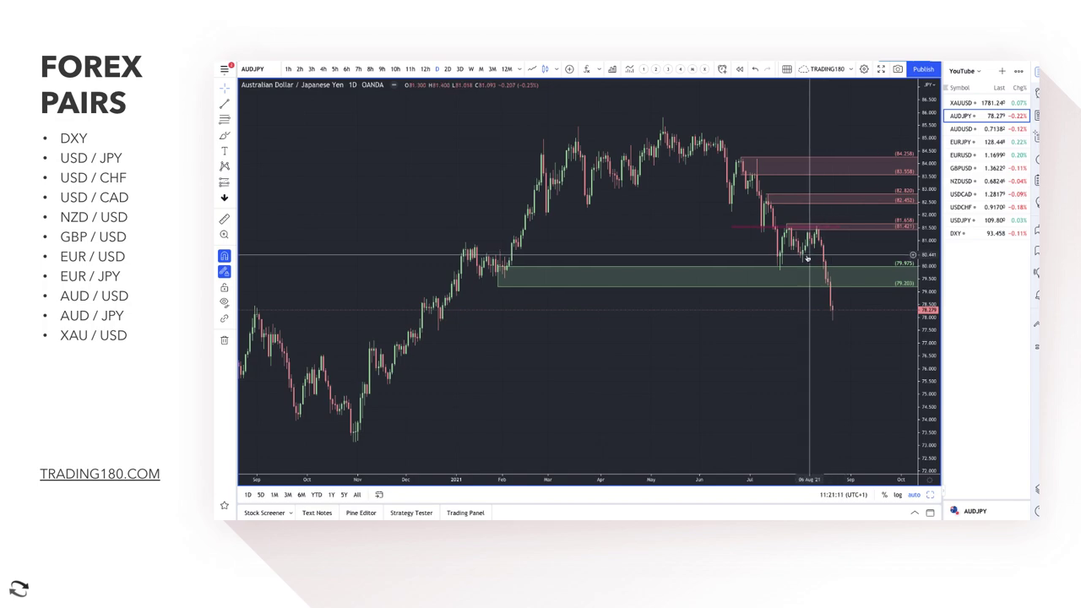
Replace the old AUDJPY demand zone with a new one spanning about 78.4–77.5.
{"action": "key", "text": "Delete"}
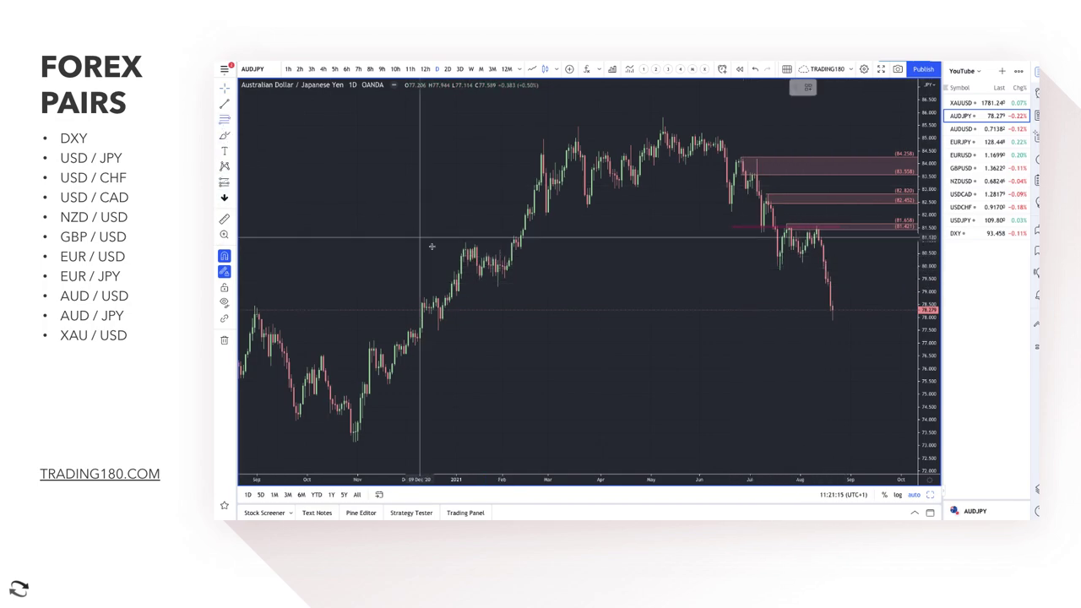
{"action": "left_click_drag", "start_coordinate": [440, 306], "coordinate": [415, 343]}
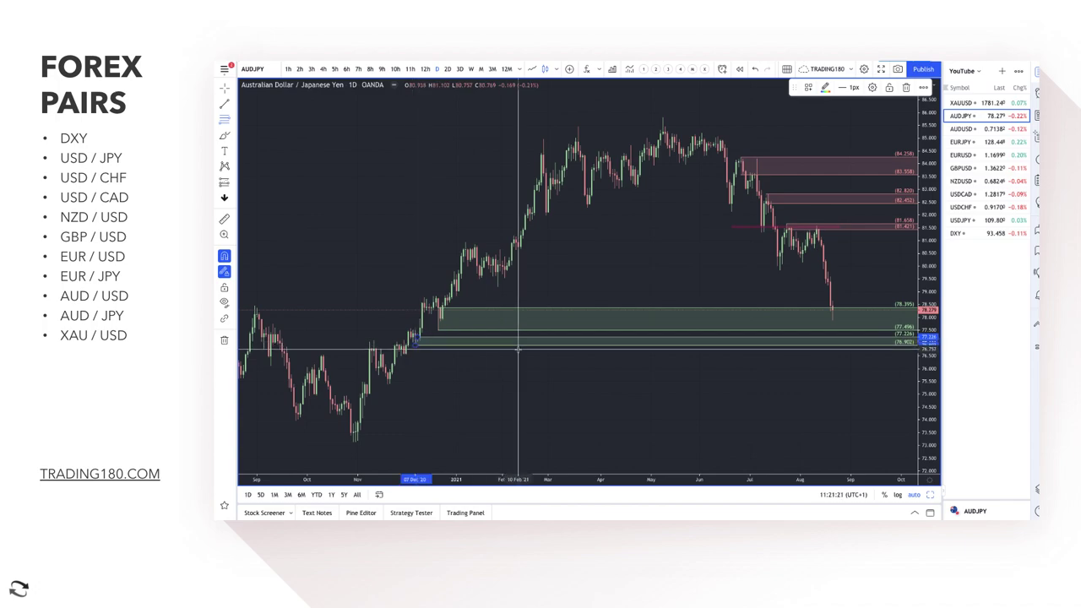
{"action": "left_click", "coordinate": [226, 137]}
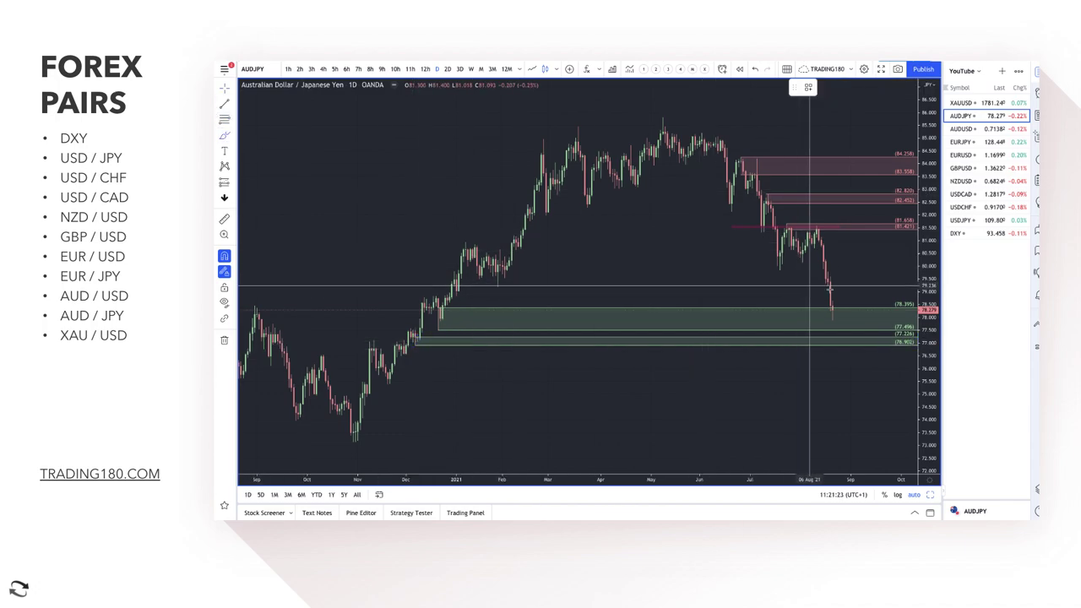
Draw a red arrow falling into the demand zone and bouncing up, and handwrite 'On'.
{"action": "mouse_move", "coordinate": [830, 239]}
{"action": "left_mouse_down"}
{"action": "mouse_move", "coordinate": [849, 304]}
{"action": "mouse_move", "coordinate": [858, 293]}
{"action": "left_mouse_up"}
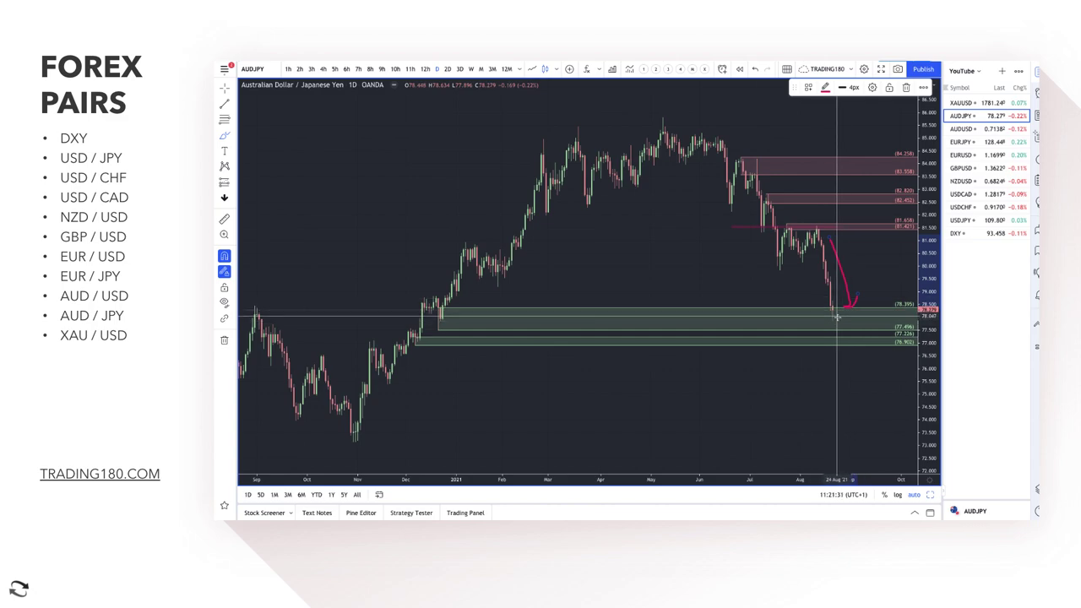
{"action": "mouse_move", "coordinate": [840, 316]}
{"action": "left_mouse_down"}
{"action": "mouse_move", "coordinate": [872, 271]}
{"action": "mouse_move", "coordinate": [878, 278]}
{"action": "left_mouse_up"}
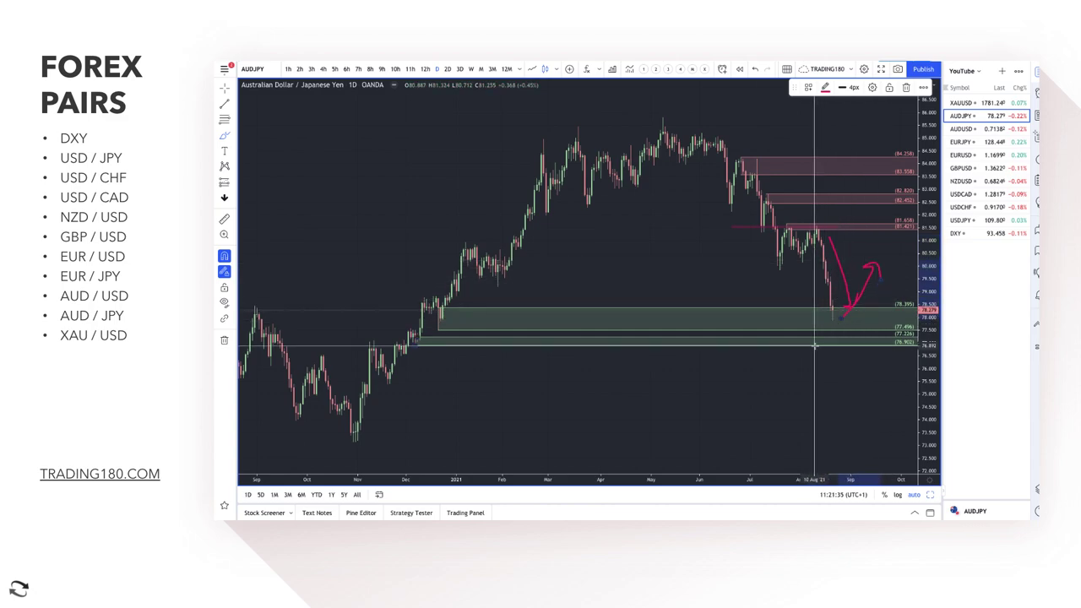
{"action": "mouse_move", "coordinate": [671, 267]}
{"action": "left_mouse_down"}
{"action": "mouse_move", "coordinate": [688, 289]}
{"action": "mouse_move", "coordinate": [708, 289]}
{"action": "left_mouse_up"}
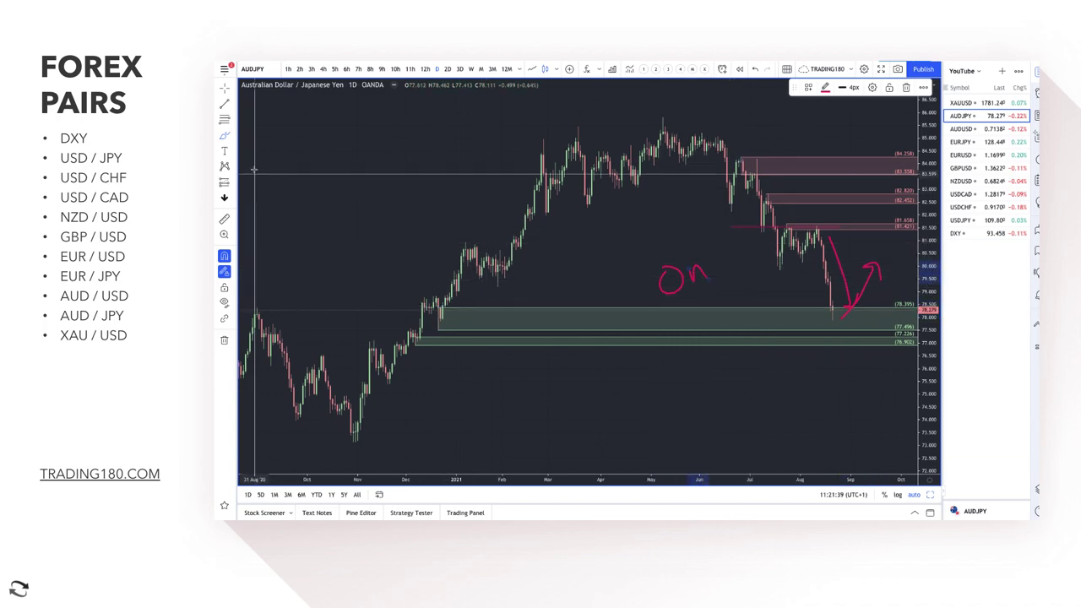
{"action": "scroll", "coordinate": [831, 324], "scroll_direction": "down", "scroll_amount": 3}
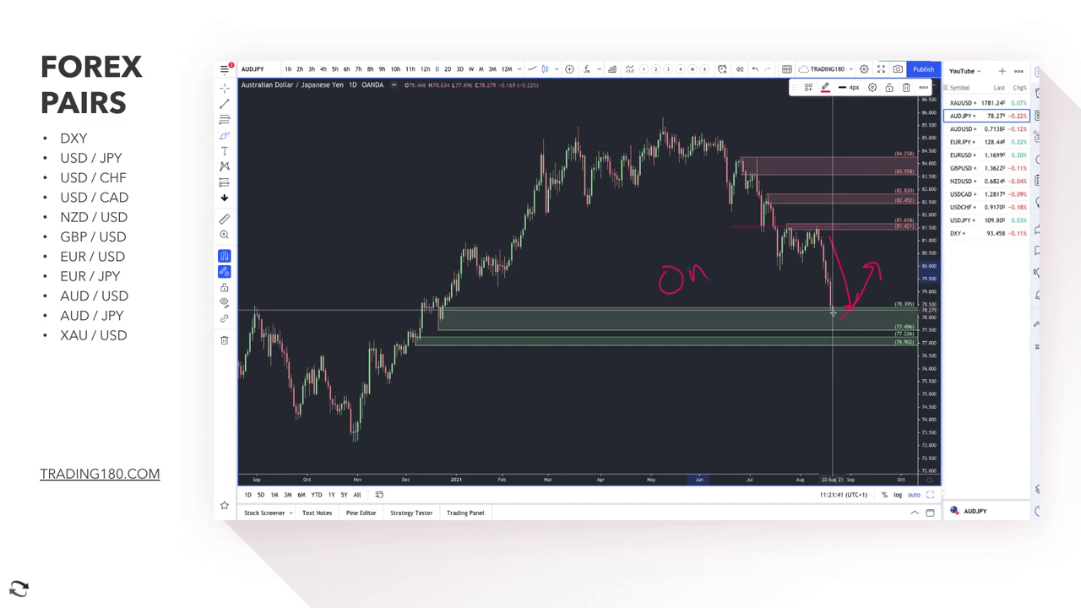
{"action": "scroll", "coordinate": [821, 325], "scroll_direction": "down", "scroll_amount": 5}
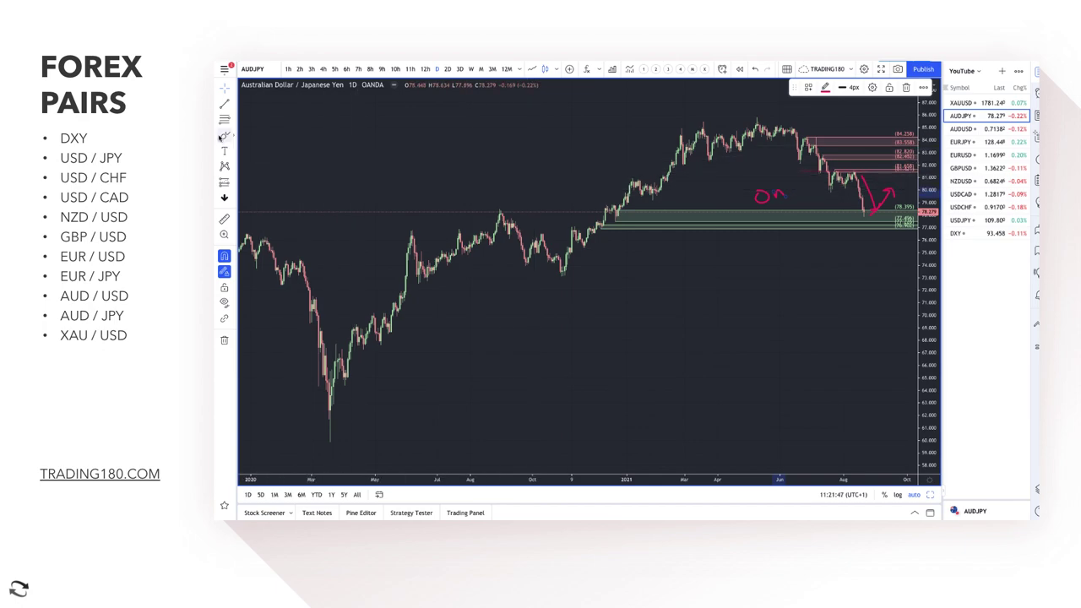
Circle the earlier AUDJPY peak, trace its drop, and circle the recent low at the demand zone.
{"action": "left_click_drag", "start_coordinate": [503, 207], "coordinate": [493, 208]}
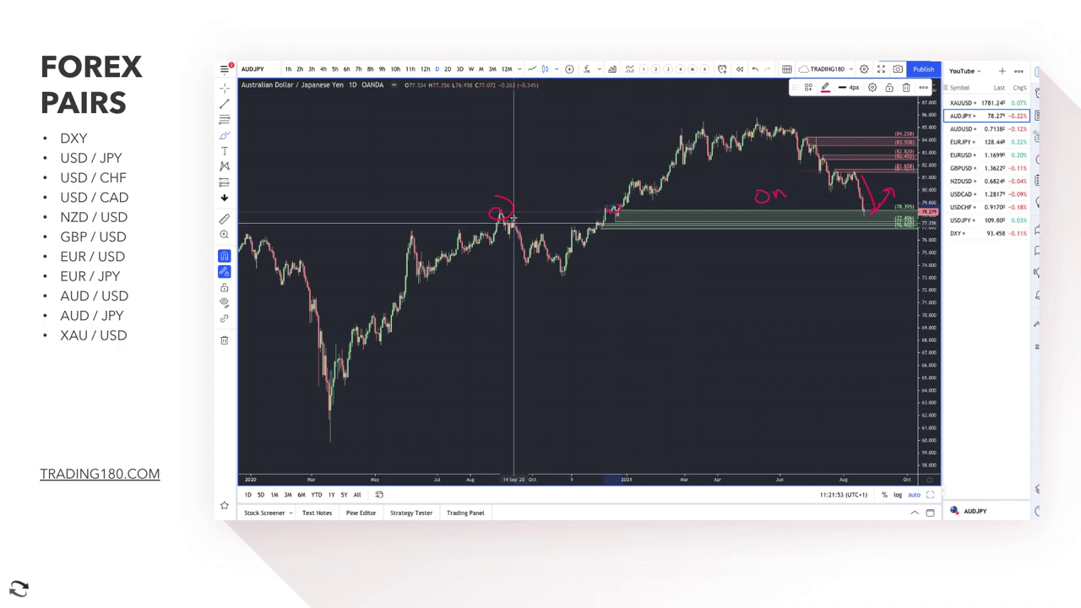
{"action": "left_click_drag", "start_coordinate": [478, 242], "coordinate": [526, 253]}
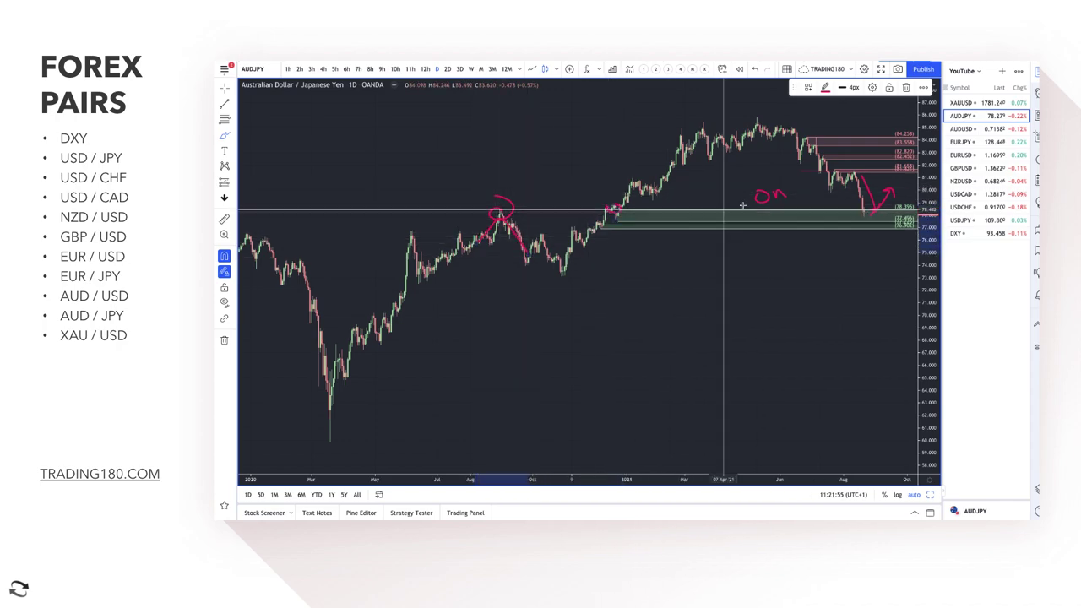
{"action": "left_click_drag", "start_coordinate": [861, 203], "coordinate": [865, 209]}
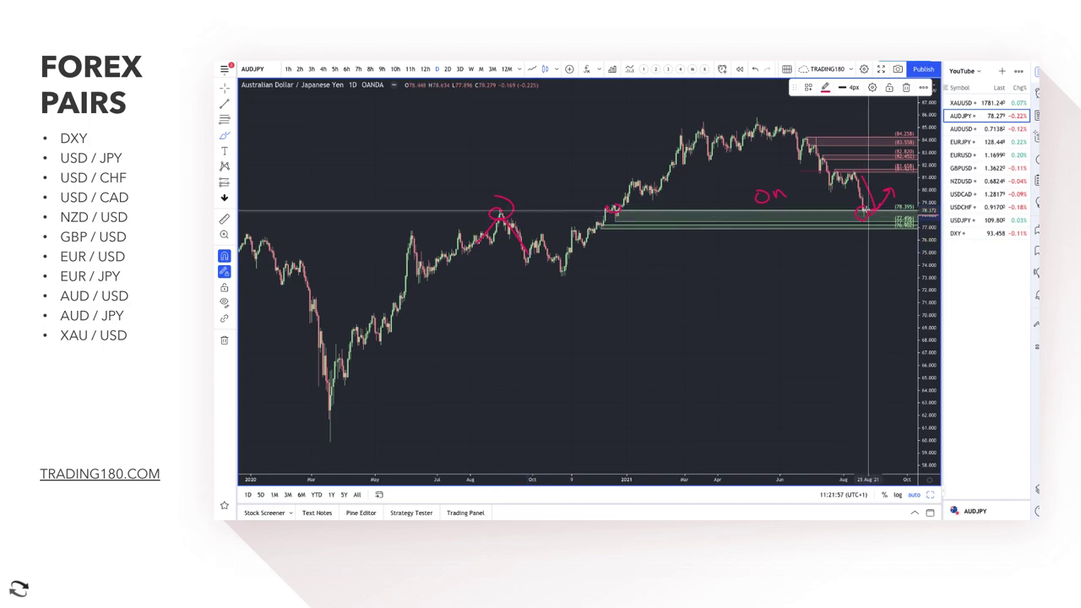
Draw a pink arrow stroke down toward the green demand zone.
{"action": "scroll", "coordinate": [860, 215], "scroll_direction": "down", "scroll_amount": 3}
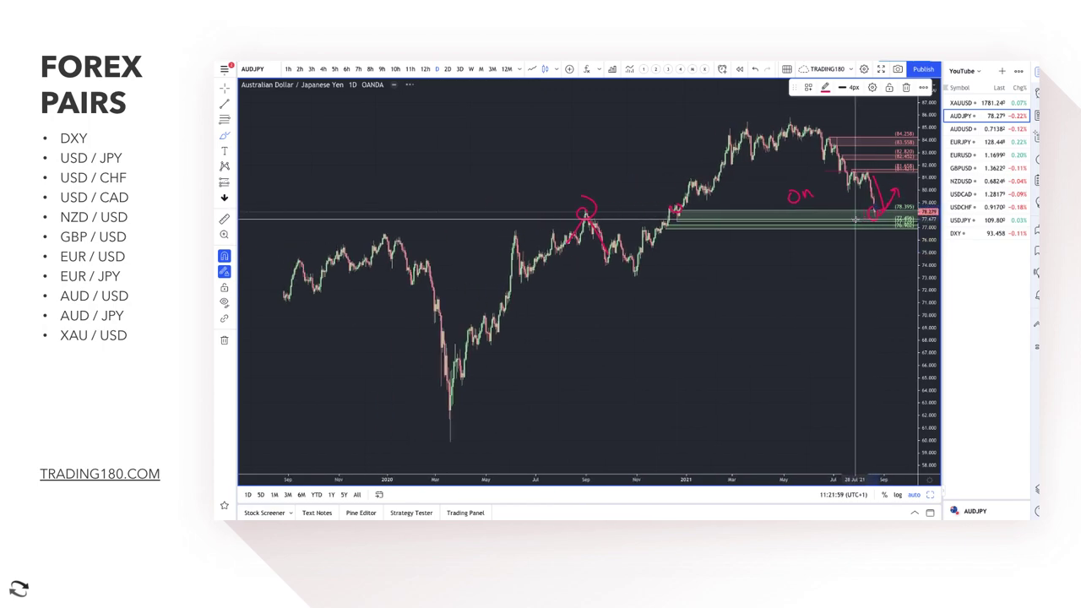
{"action": "scroll", "coordinate": [855, 218], "scroll_direction": "up", "scroll_amount": 5}
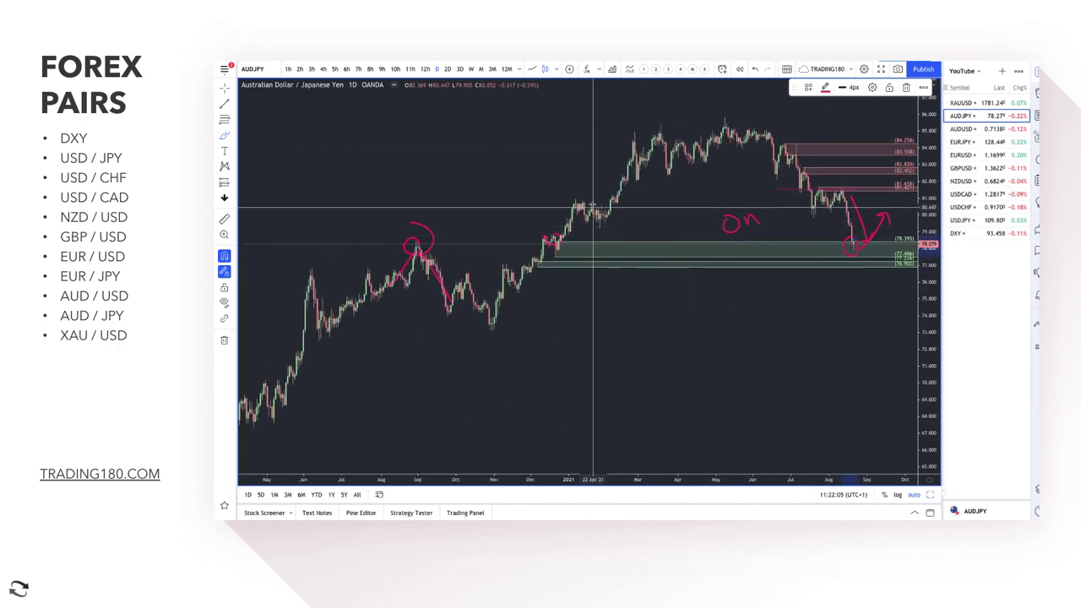
{"action": "scroll", "coordinate": [813, 218], "scroll_direction": "up", "scroll_amount": 3}
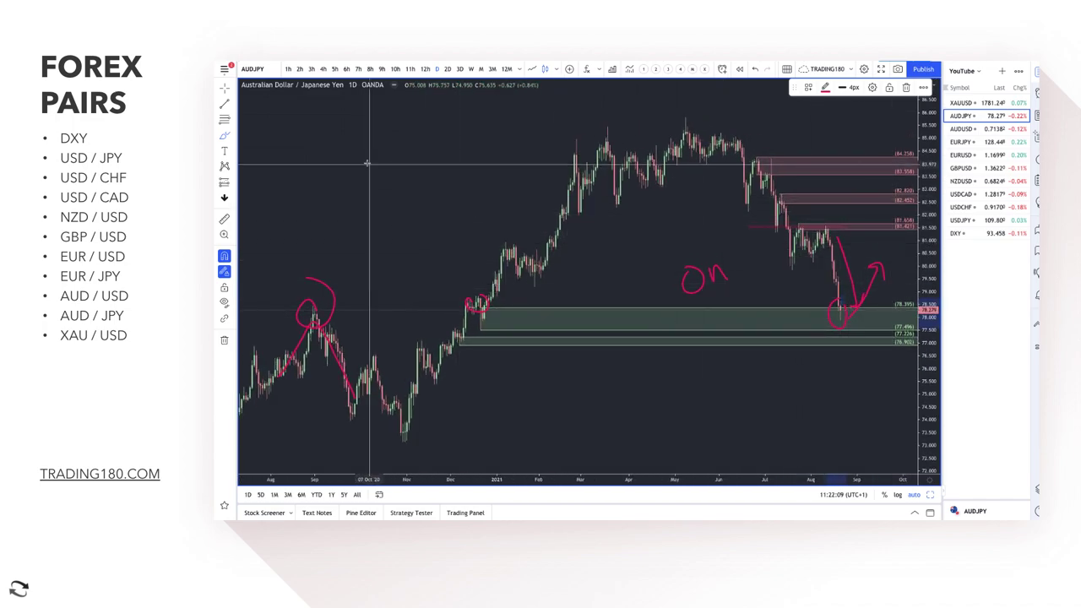
{"action": "mouse_move", "coordinate": [353, 132]}
{"action": "left_mouse_down"}
{"action": "mouse_move", "coordinate": [411, 290]}
{"action": "mouse_move", "coordinate": [406, 313]}
{"action": "mouse_move", "coordinate": [422, 302]}
{"action": "mouse_move", "coordinate": [432, 254]}
{"action": "mouse_move", "coordinate": [457, 220]}
{"action": "mouse_move", "coordinate": [479, 296]}
{"action": "mouse_move", "coordinate": [485, 280]}
{"action": "left_mouse_up"}
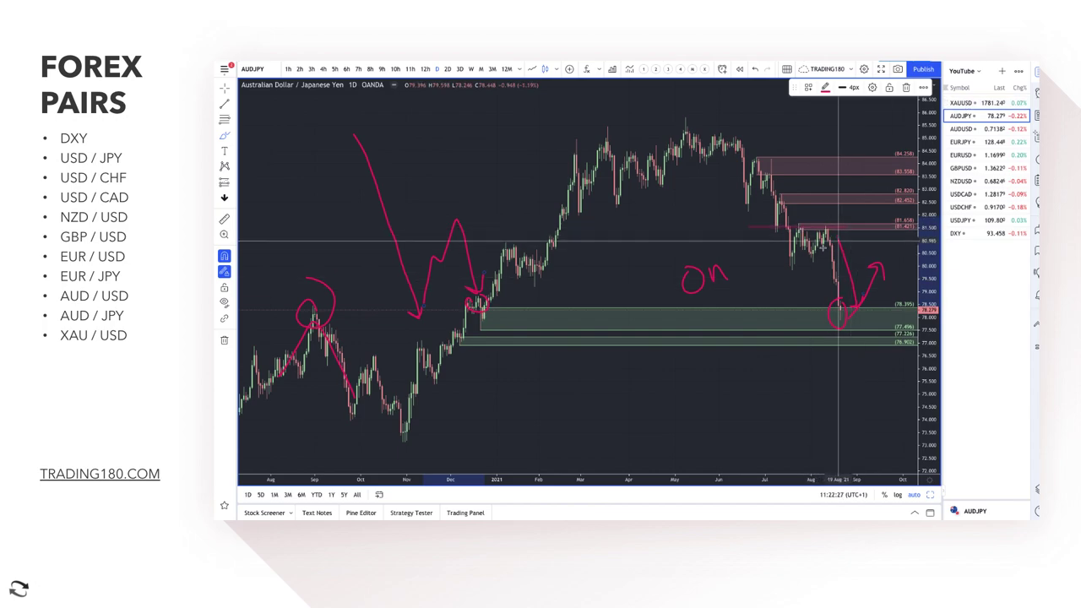
{"action": "scroll", "coordinate": [816, 248], "scroll_direction": "up", "scroll_amount": 3}
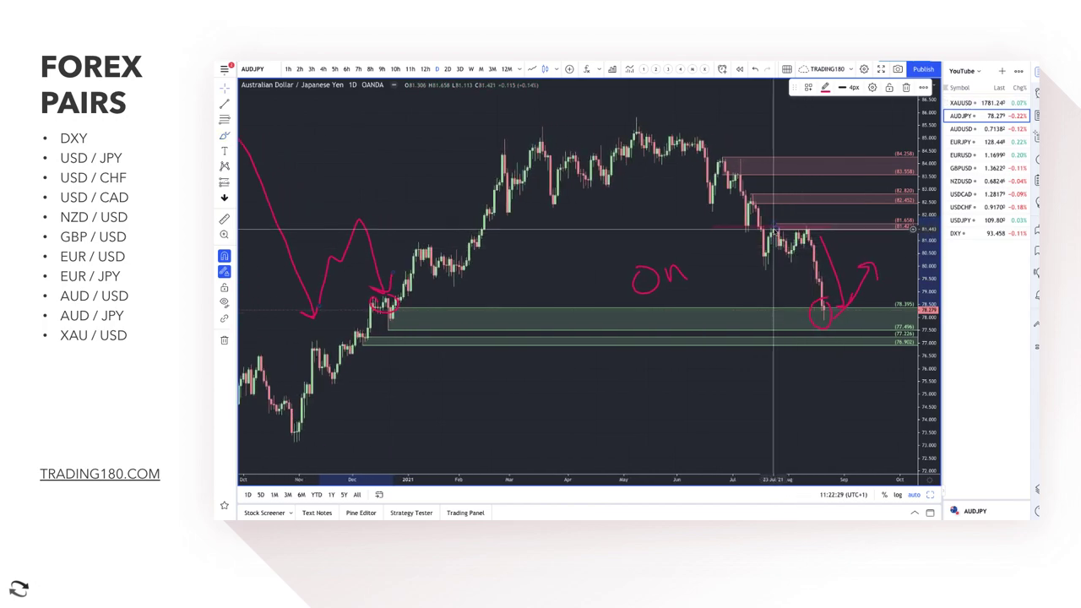
Circle the small 81.4–81.6 supply zone and sketch a dip-and-rebound path at the latest candles.
{"action": "left_click", "coordinate": [803, 228]}
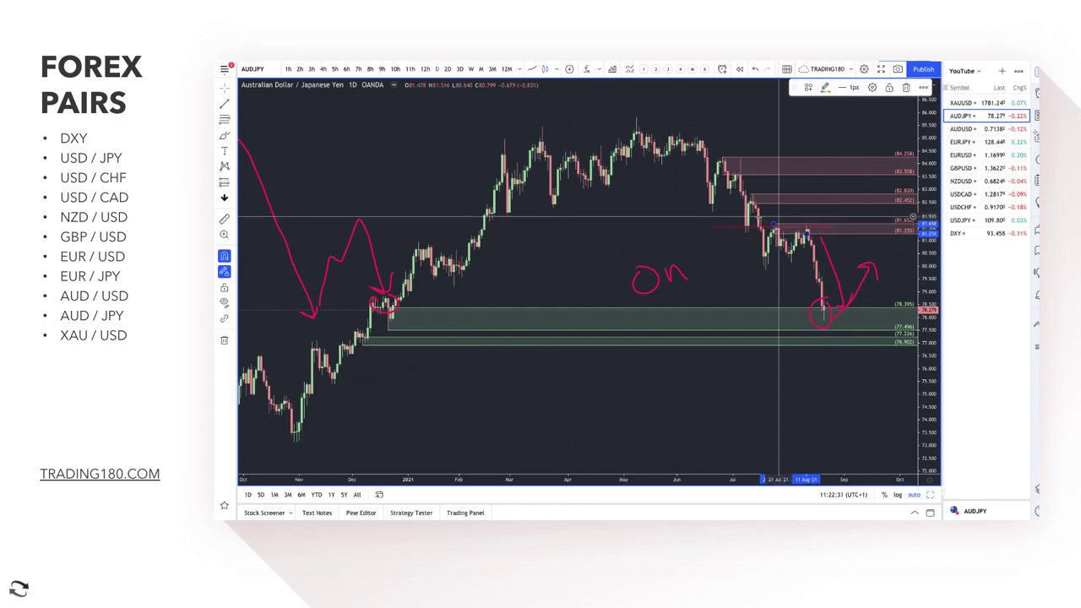
{"action": "left_click", "coordinate": [224, 135]}
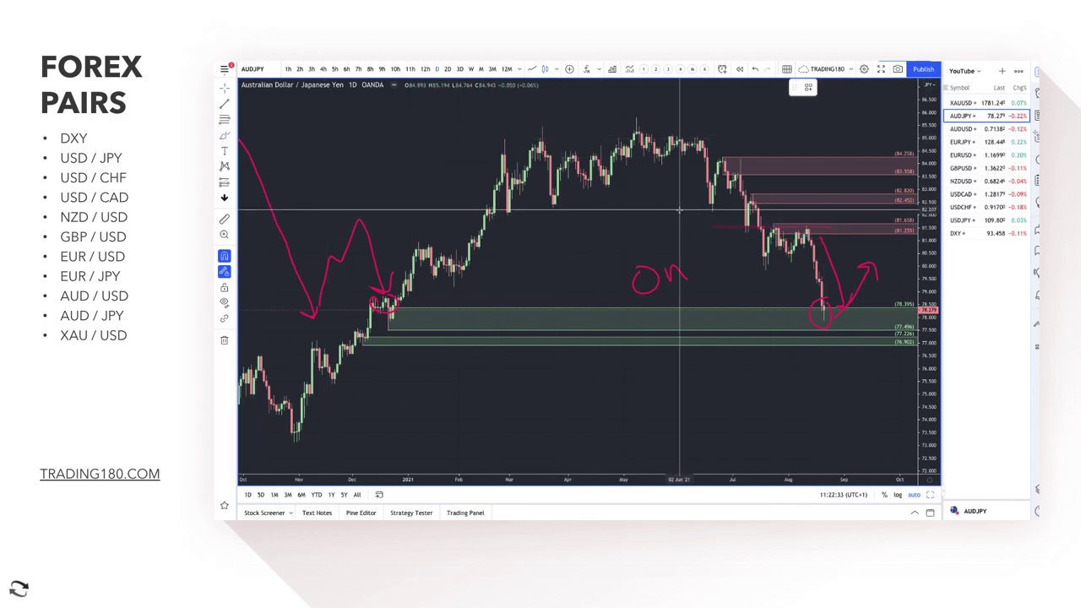
{"action": "mouse_move", "coordinate": [862, 239]}
{"action": "left_mouse_down"}
{"action": "mouse_move", "coordinate": [881, 236]}
{"action": "mouse_move", "coordinate": [865, 226]}
{"action": "left_mouse_up"}
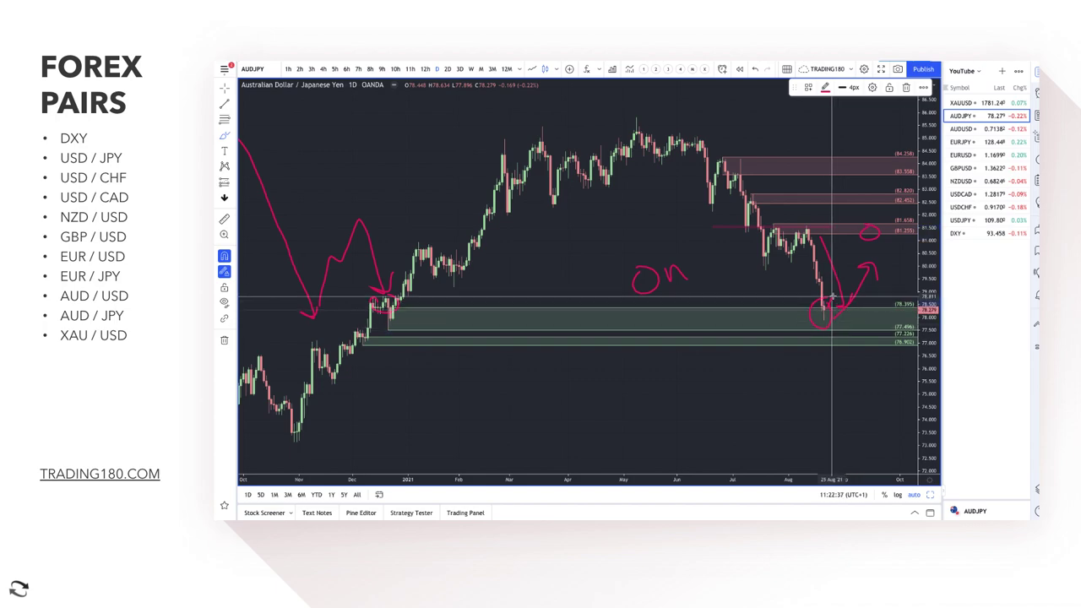
{"action": "mouse_move", "coordinate": [835, 296]}
{"action": "left_mouse_down"}
{"action": "mouse_move", "coordinate": [854, 363]}
{"action": "mouse_move", "coordinate": [872, 277]}
{"action": "mouse_move", "coordinate": [890, 344]}
{"action": "left_mouse_up"}
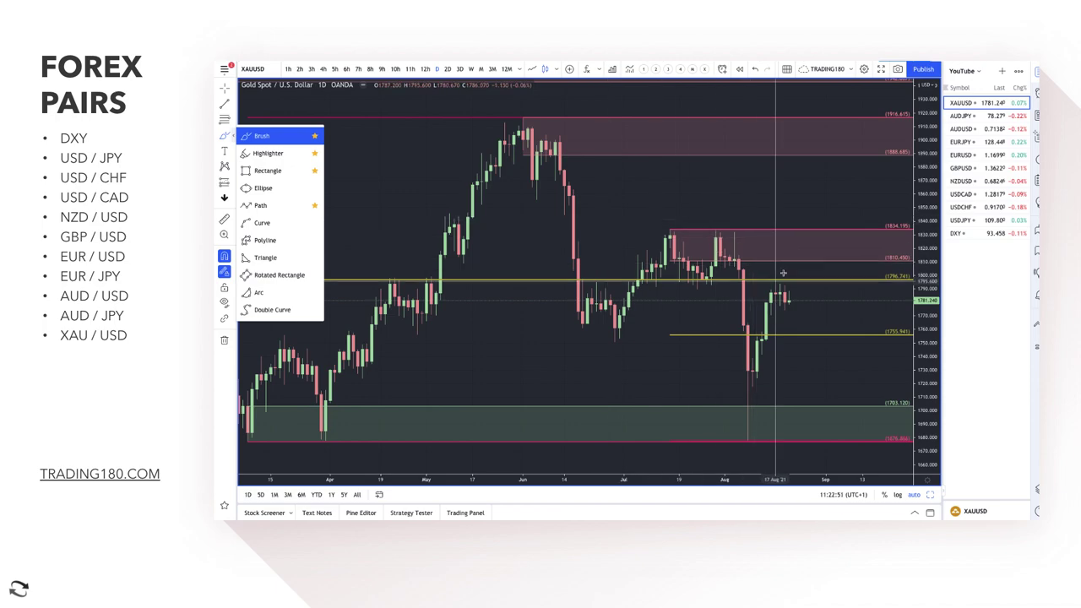
Circle the latest gold candles near 1790 and draw a demand zone from 1729.7 to 1677.7.
{"action": "left_click_drag", "start_coordinate": [779, 281], "coordinate": [779, 286]}
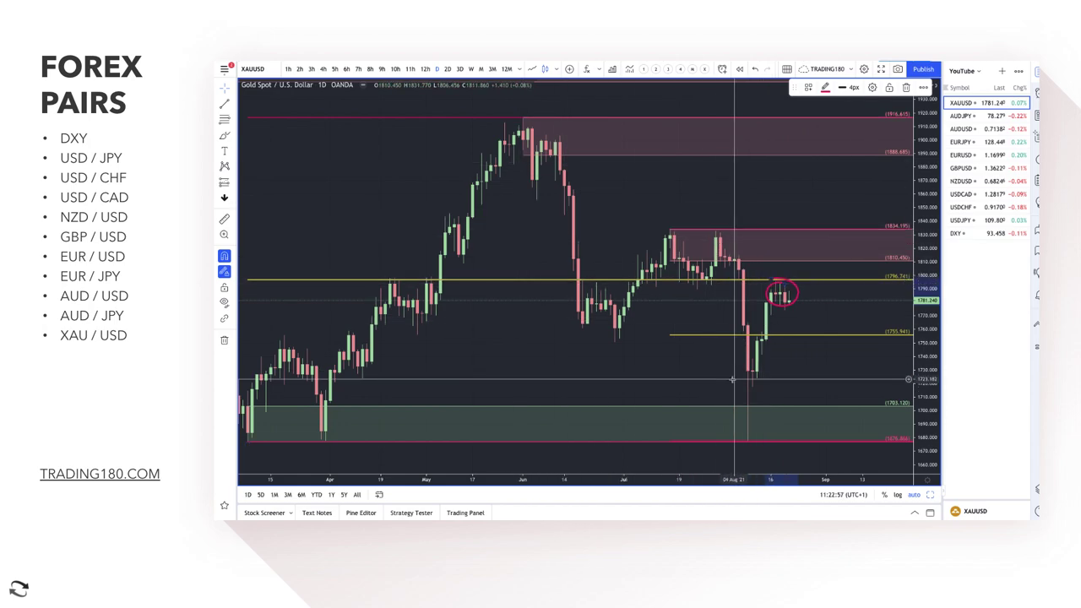
{"action": "left_click", "coordinate": [224, 123]}
{"action": "left_click_drag", "start_coordinate": [754, 372], "coordinate": [748, 443]}
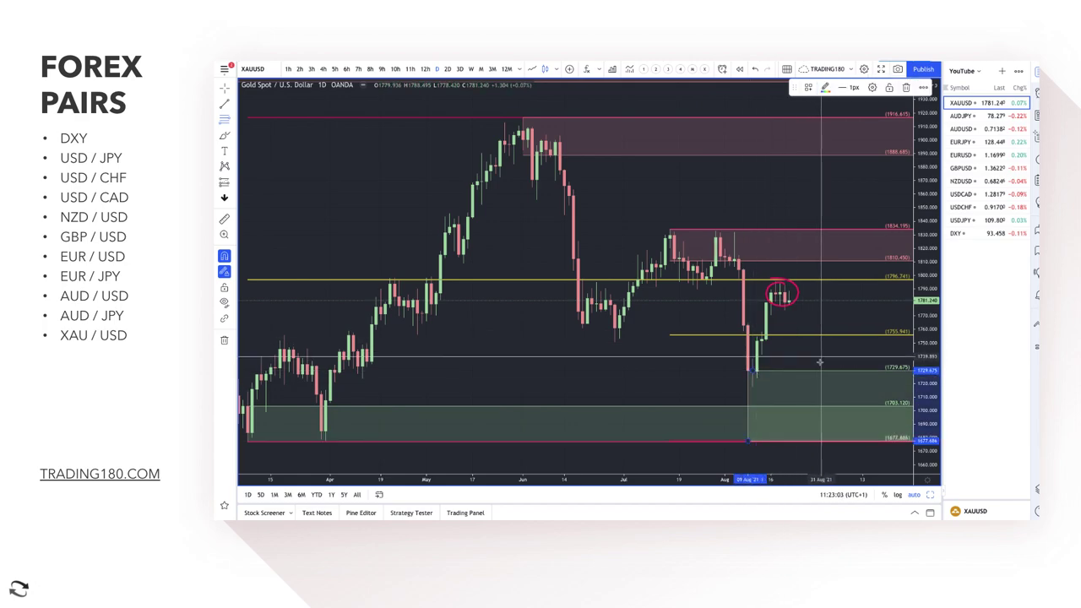
Sketch a pink drop into the demand zone and an alternative rise toward about 1854.
{"action": "scroll", "coordinate": [630, 409], "scroll_direction": "down", "scroll_amount": 2}
{"action": "scroll", "coordinate": [630, 408], "scroll_direction": "down", "scroll_amount": 2}
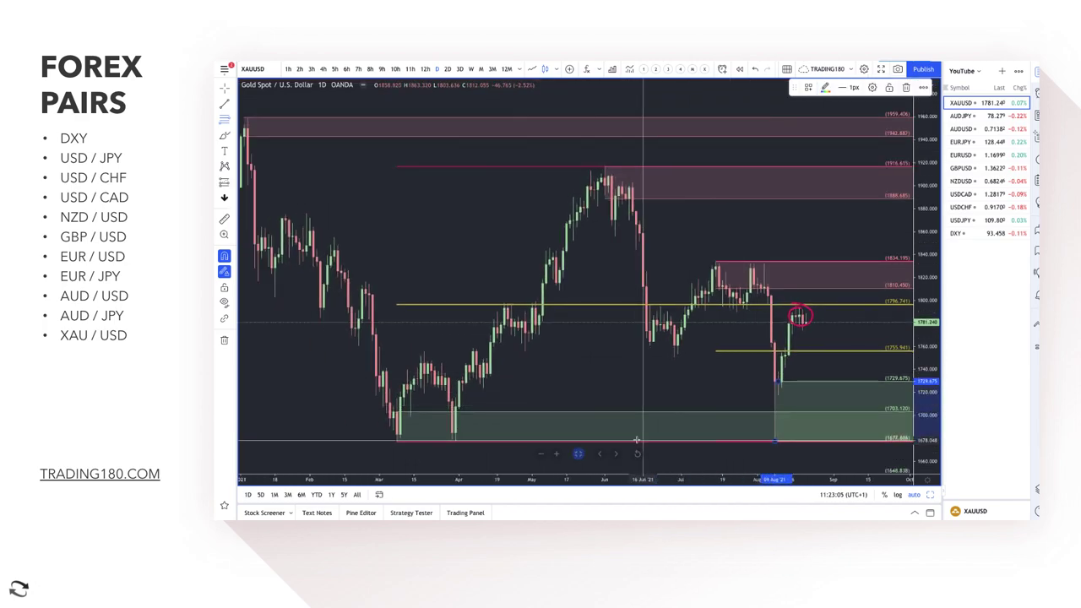
{"action": "left_click", "coordinate": [295, 199]}
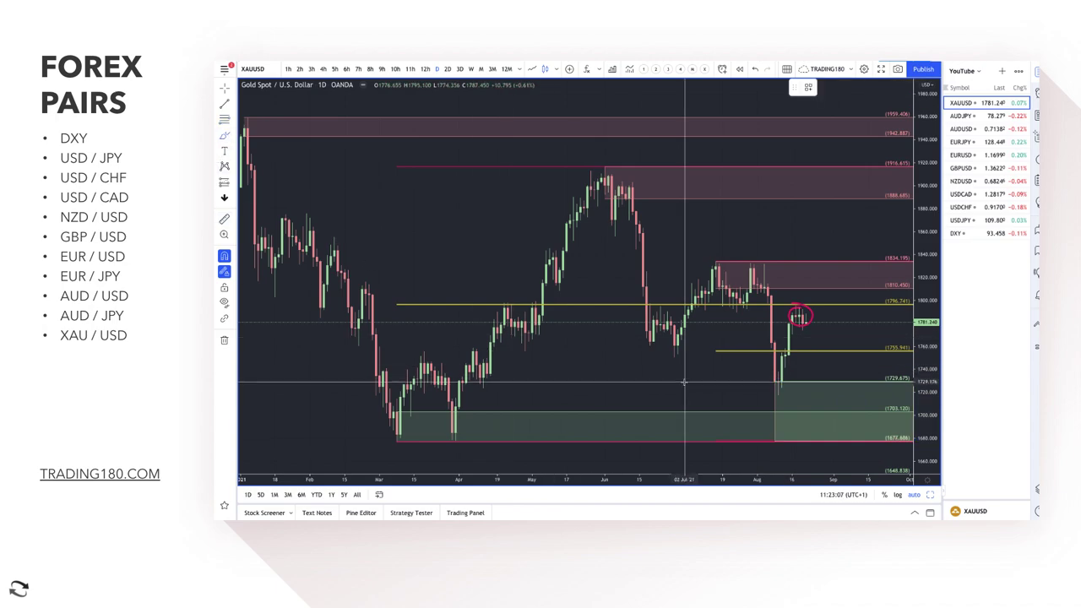
{"action": "mouse_move", "coordinate": [811, 342]}
{"action": "left_mouse_down"}
{"action": "mouse_move", "coordinate": [827, 405]}
{"action": "mouse_move", "coordinate": [857, 453]}
{"action": "left_mouse_up"}
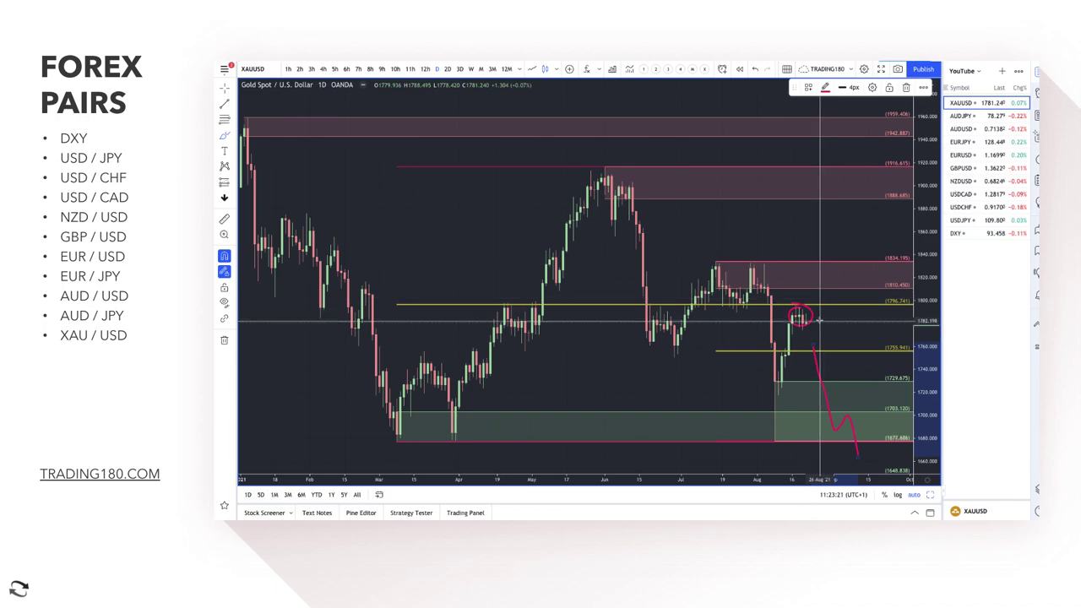
{"action": "left_click_drag", "start_coordinate": [819, 320], "coordinate": [838, 232]}
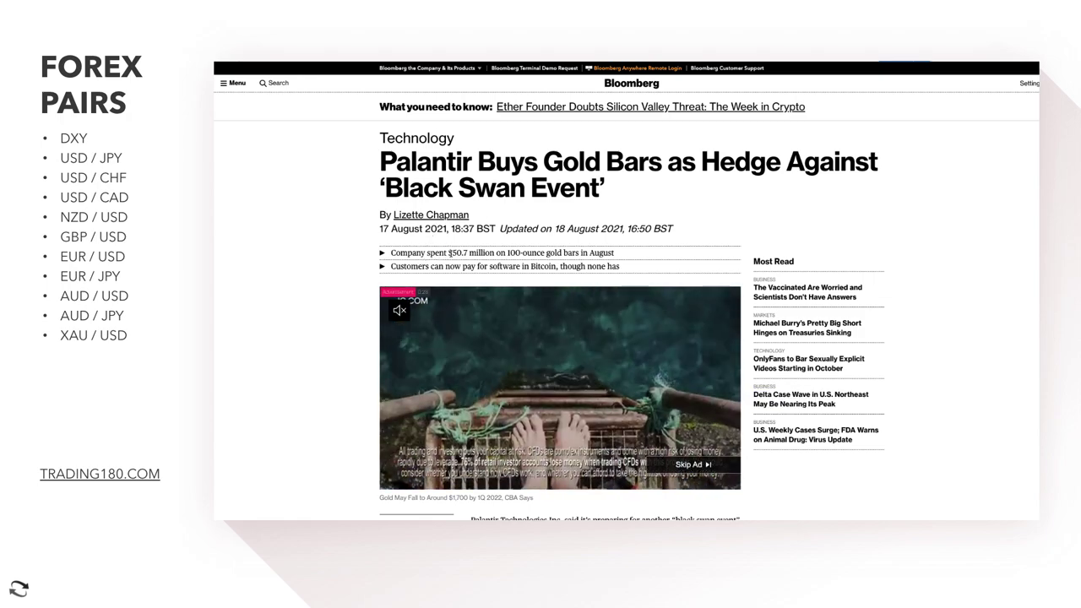
Highlight the points on Palantir's $50.7 million gold bar purchase and black swan preparation.
{"action": "left_click_drag", "start_coordinate": [448, 252], "coordinate": [579, 253]}
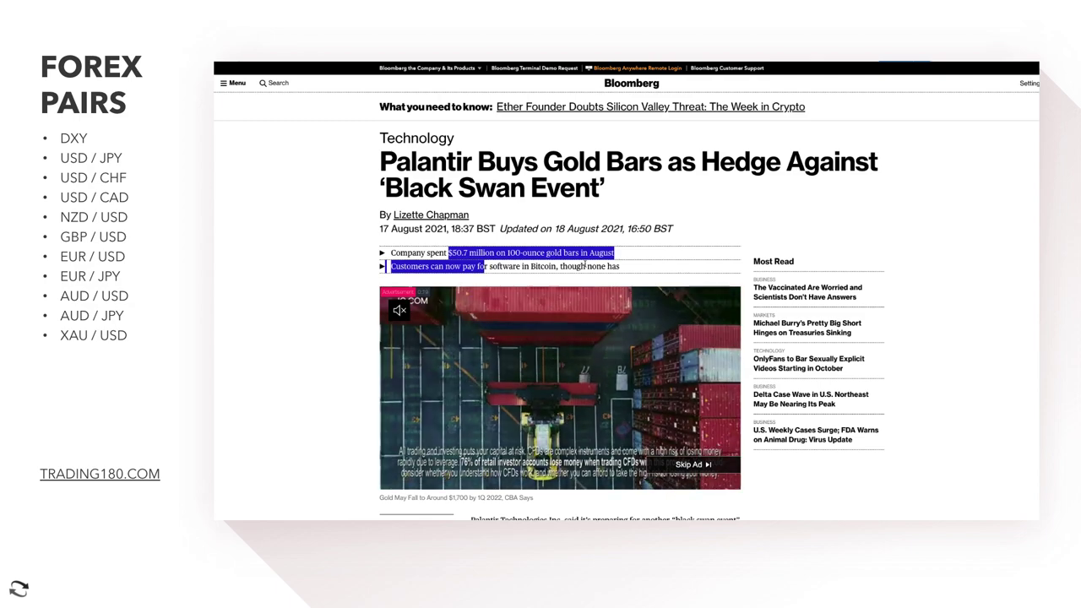
{"action": "scroll", "coordinate": [514, 253], "scroll_direction": "down", "scroll_amount": 4}
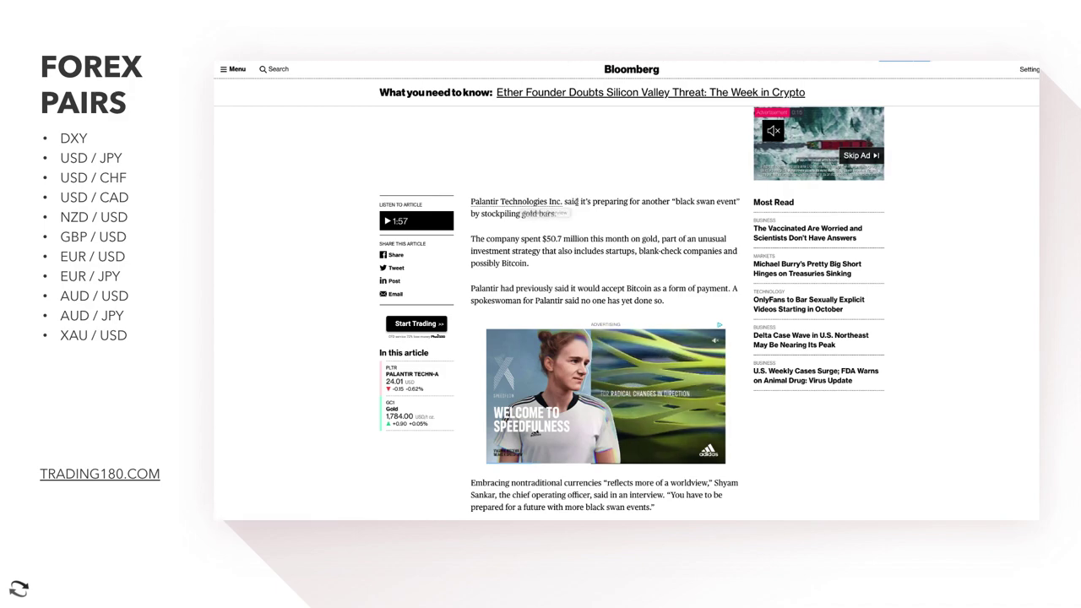
{"action": "left_click_drag", "start_coordinate": [577, 201], "coordinate": [673, 197]}
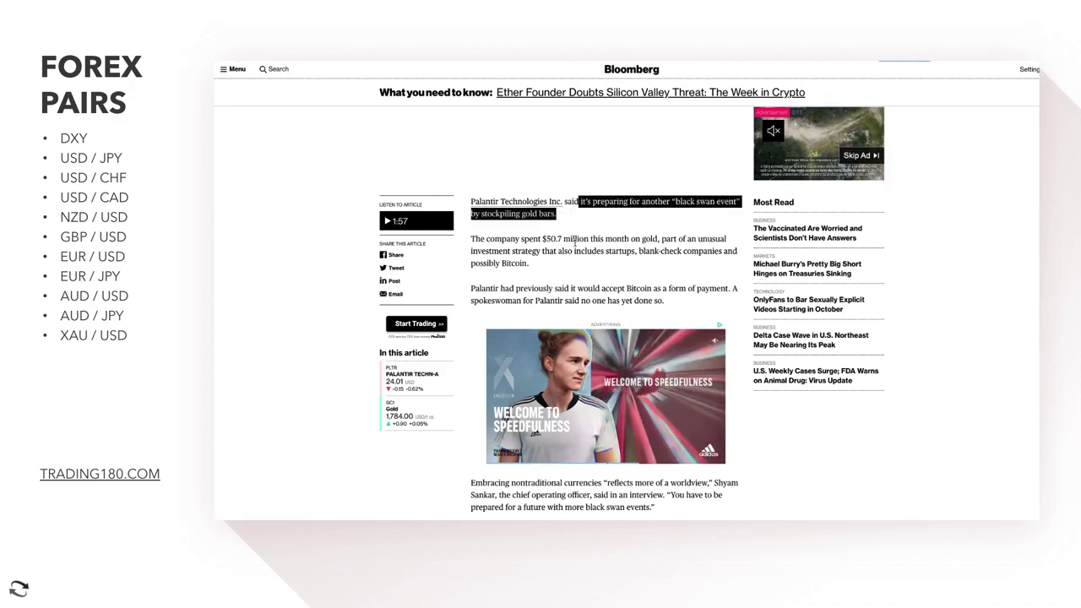
{"action": "left_click", "coordinate": [471, 239]}
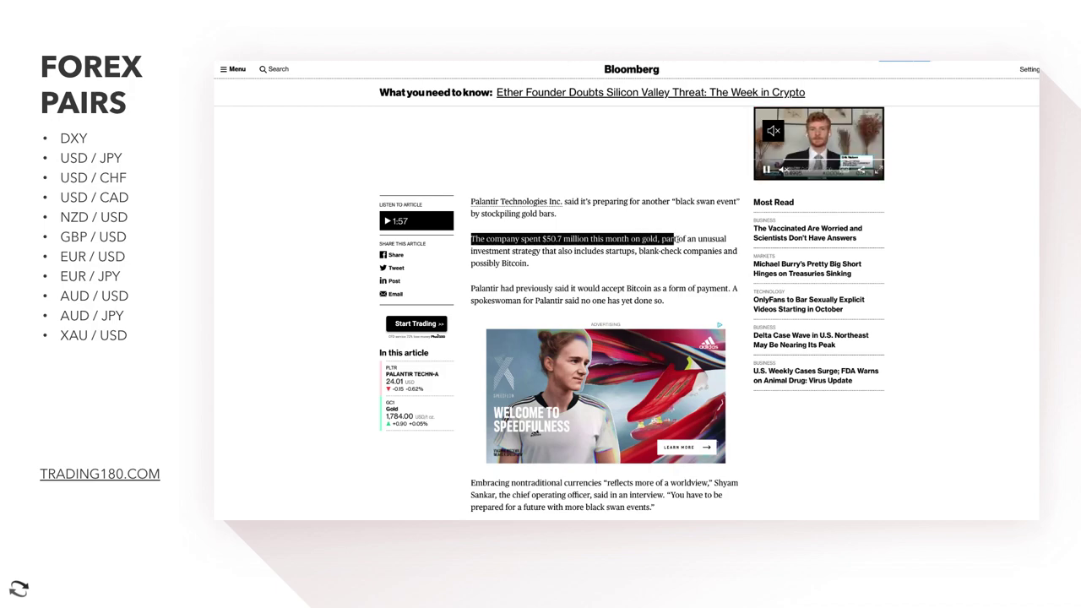
{"action": "left_click_drag", "start_coordinate": [720, 240], "coordinate": [578, 259]}
{"action": "left_click_drag", "start_coordinate": [505, 262], "coordinate": [508, 252]}
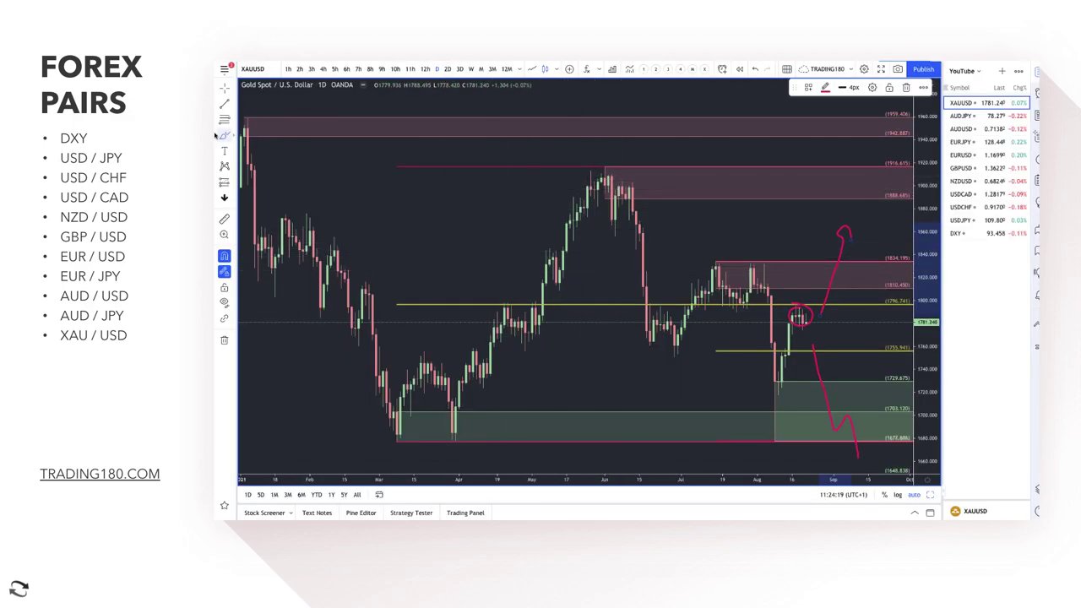
Brush extra rebound strokes near the circled gold candles and circle the July highs near 1810–1834.
{"action": "left_click", "coordinate": [224, 135]}
{"action": "left_click", "coordinate": [271, 139]}
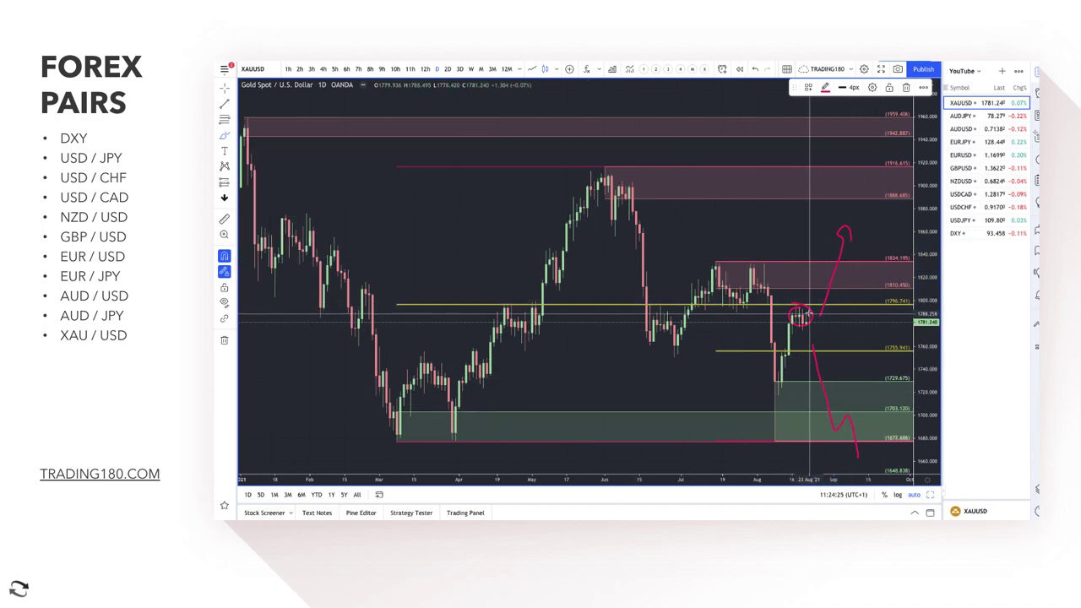
{"action": "left_click_drag", "start_coordinate": [823, 309], "coordinate": [858, 309]}
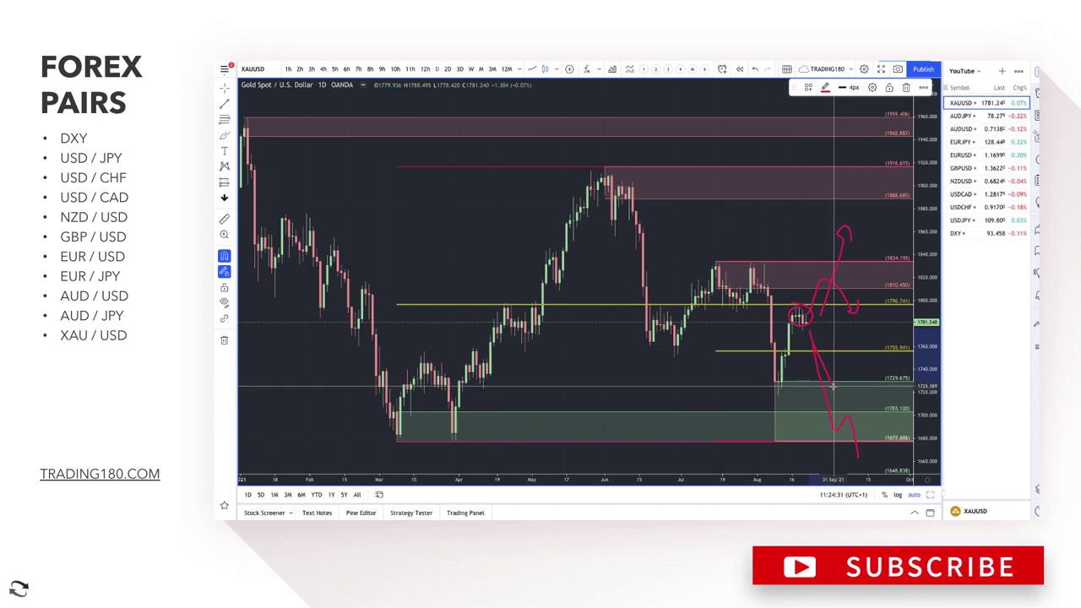
{"action": "mouse_move", "coordinate": [833, 386]}
{"action": "left_mouse_down"}
{"action": "mouse_move", "coordinate": [851, 366]}
{"action": "mouse_move", "coordinate": [856, 374]}
{"action": "left_mouse_up"}
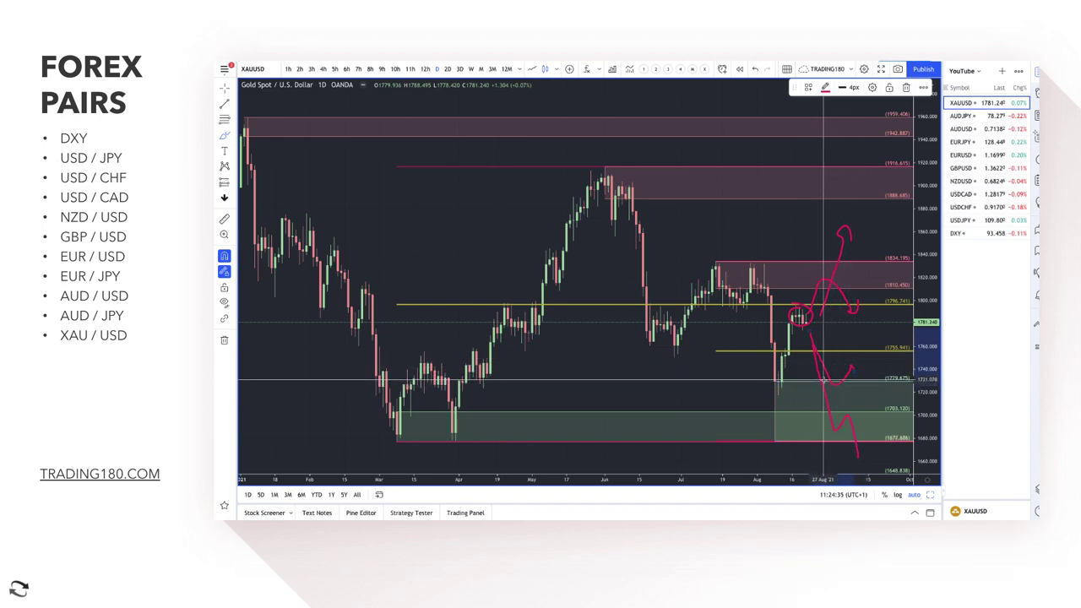
{"action": "scroll", "coordinate": [805, 340], "scroll_direction": "down", "scroll_amount": 3}
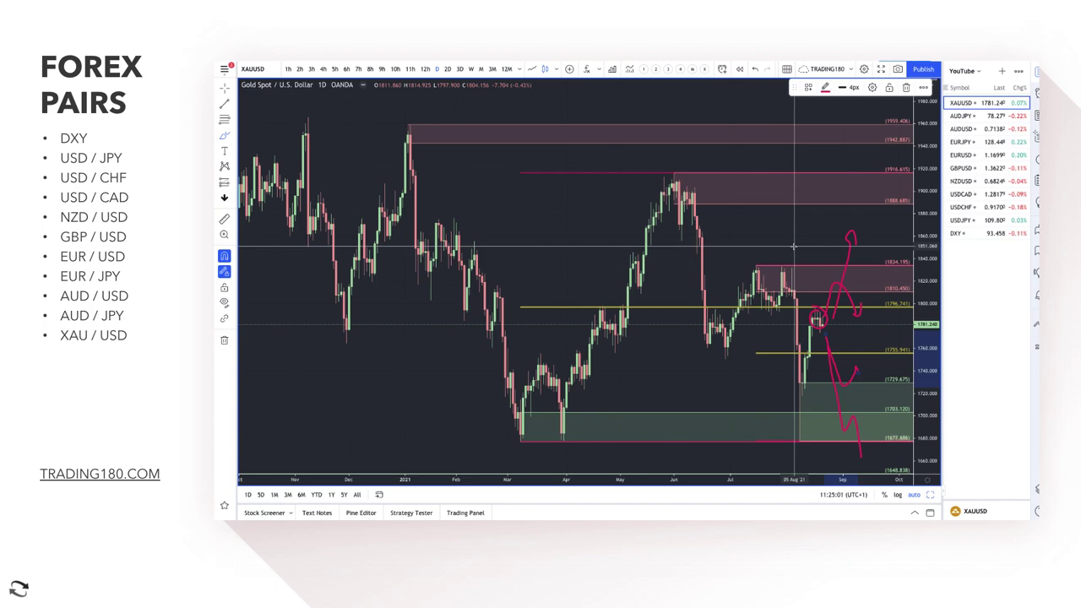
{"action": "mouse_move", "coordinate": [794, 246]}
{"action": "left_mouse_down"}
{"action": "mouse_move", "coordinate": [749, 258]}
{"action": "mouse_move", "coordinate": [764, 279]}
{"action": "mouse_move", "coordinate": [799, 266]}
{"action": "mouse_move", "coordinate": [794, 249]}
{"action": "left_mouse_up"}
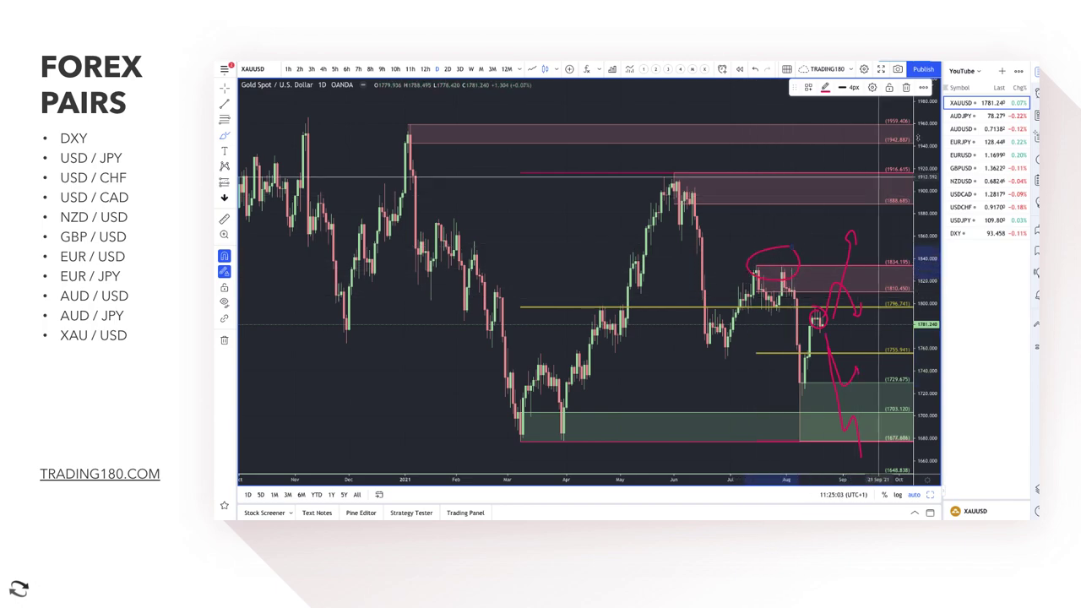